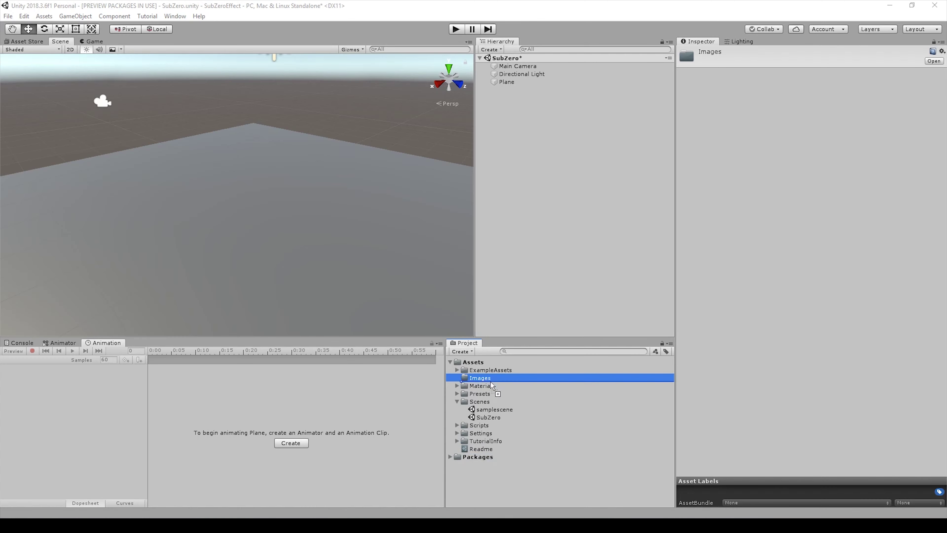
# Add a world-space Position node to the IceEffect shader graph and connect it to input A of a new Distance node.
pyautogui.rightClick(492, 386)
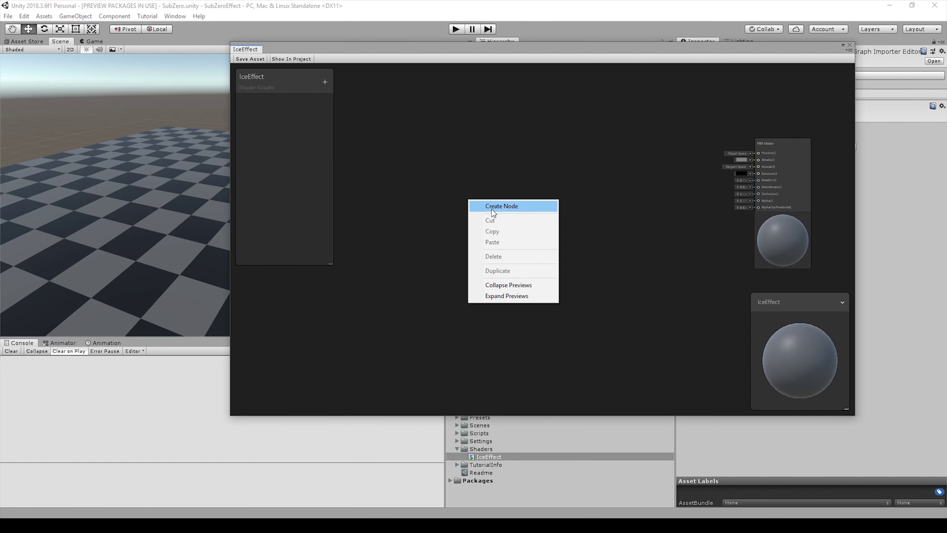
pyautogui.click(491, 209)
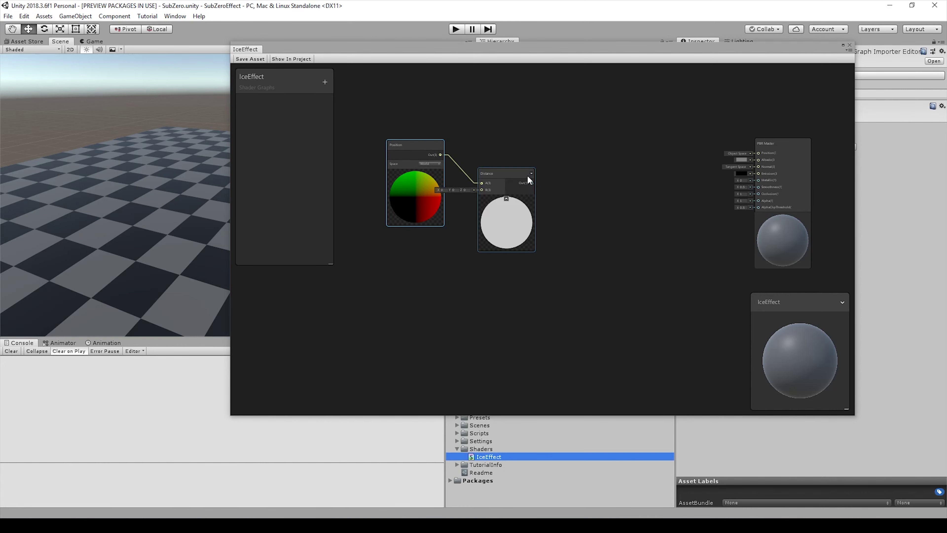
# Add a Vector3 property named Point and connect it to input B of the Distance node.
pyautogui.click(325, 81)
pyautogui.click(373, 107)
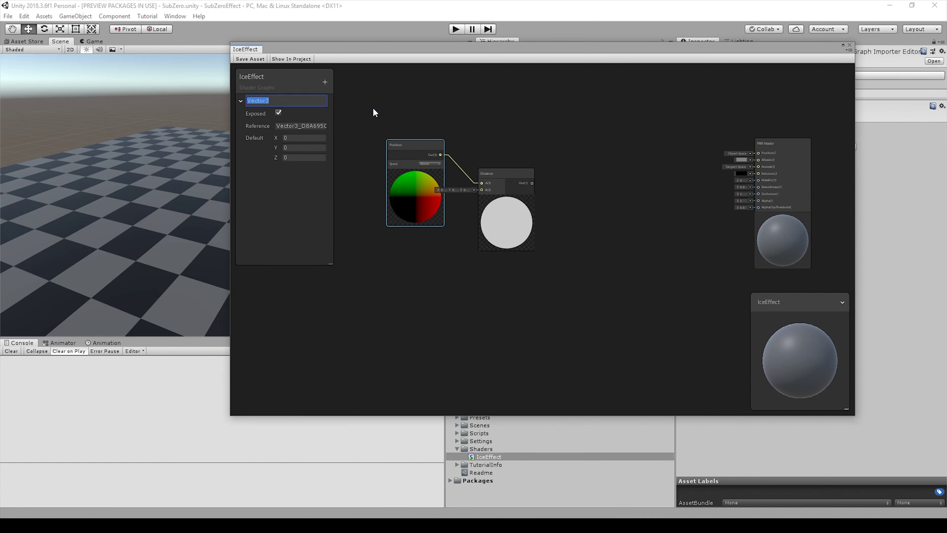
pyautogui.write('Point')
pyautogui.press('Return')
pyautogui.moveTo(260, 101); pyautogui.dragTo(424, 243)
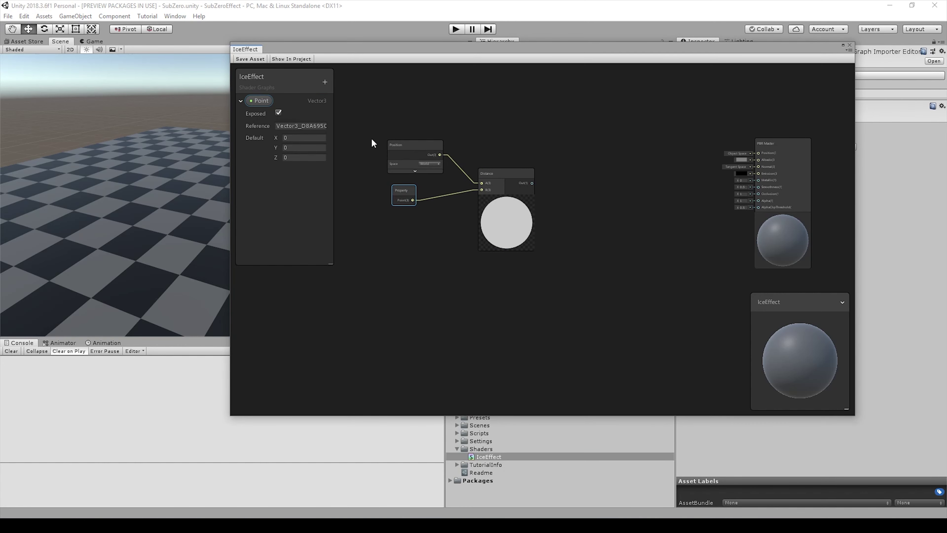
# Maximize the IceEffect graph window and move the Position, Point and Distance nodes well away from the PBR Master node.
pyautogui.moveTo(372, 139); pyautogui.dragTo(537, 261)
pyautogui.moveTo(496, 173); pyautogui.dragTo(416, 175)
pyautogui.moveTo(483, 329); pyautogui.dragTo(529, 318, button='middle')
pyautogui.moveTo(532, 47); pyautogui.dragTo(458, 56)
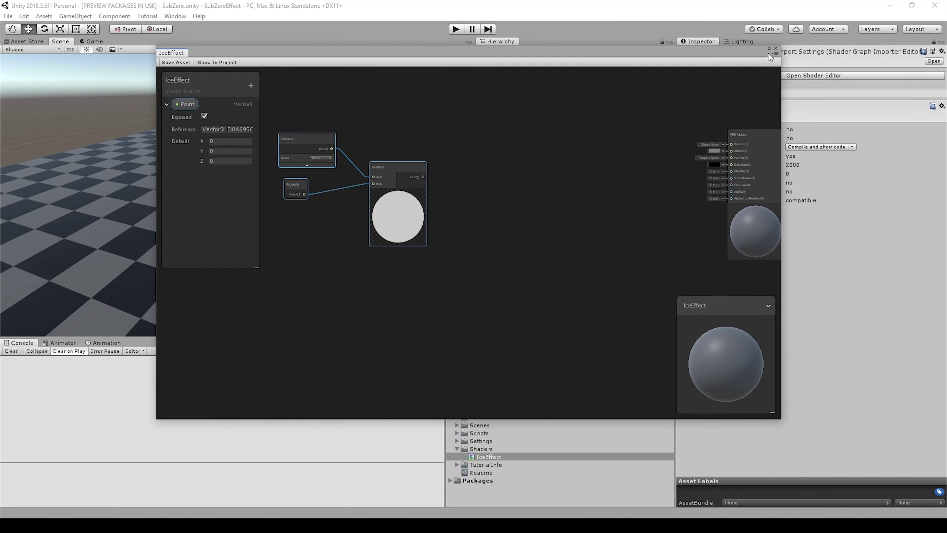
pyautogui.click(769, 54)
pyautogui.moveTo(334, 103); pyautogui.dragTo(314, 233, button='middle')
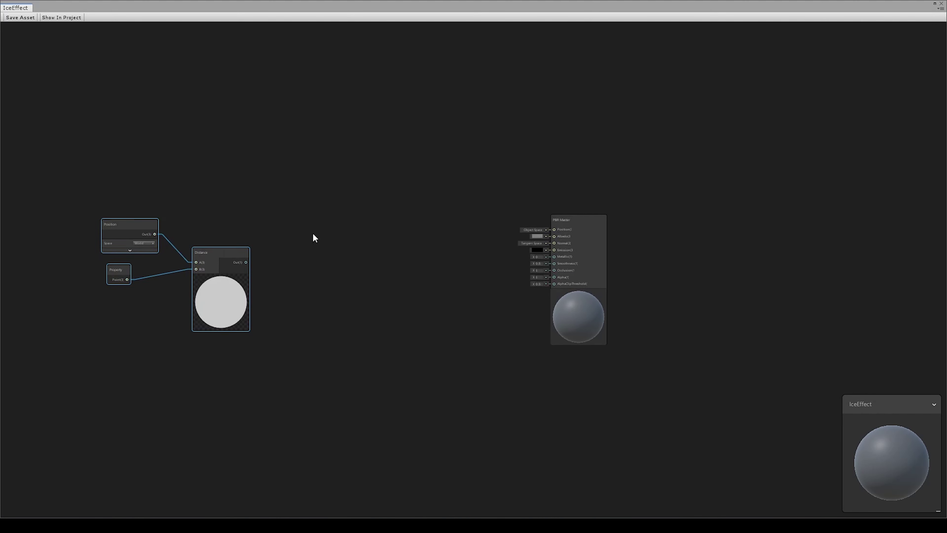
pyautogui.moveTo(408, 155); pyautogui.dragTo(338, 344)
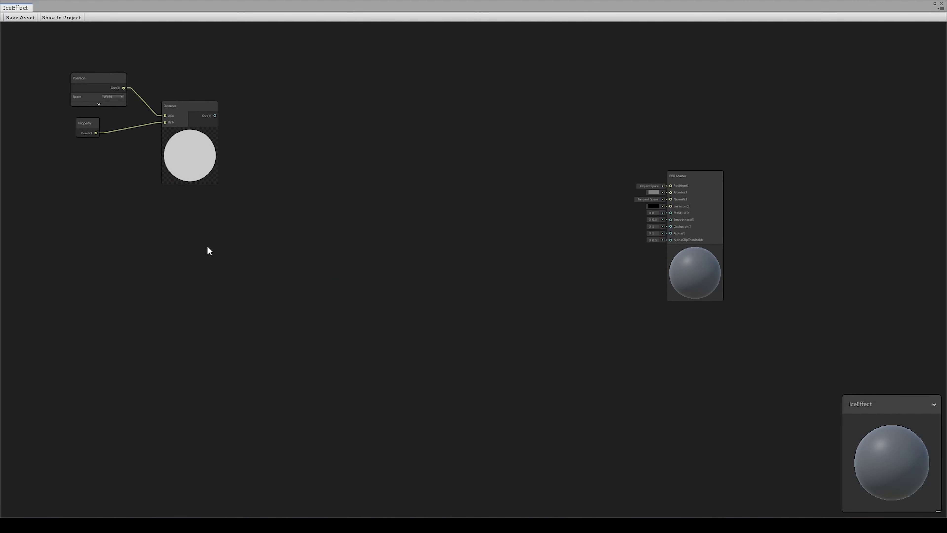
# Feed the Distance output into a new Divide node and supply its B input from a new Vector1 node.
pyautogui.moveTo(215, 116); pyautogui.dragTo(207, 239)
pyautogui.write('div')
pyautogui.press('Return')
pyautogui.write('vec')
pyautogui.press('Return')
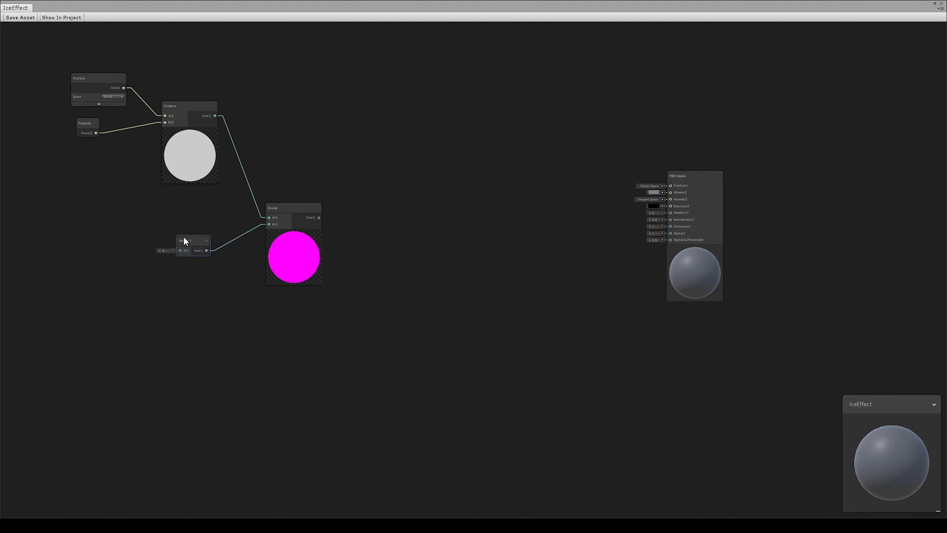
# Convert the Vector1 node to a property named Radius and move it and the Divide node closer to the Distance node.
pyautogui.rightClick(185, 240)
pyautogui.click(256, 334)
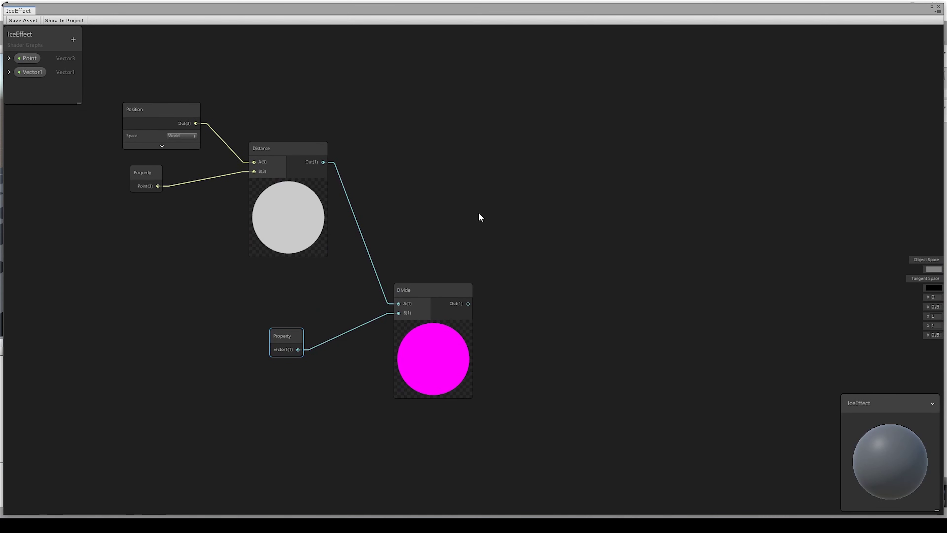
pyautogui.moveTo(293, 314); pyautogui.dragTo(282, 282)
pyautogui.moveTo(471, 309); pyautogui.dragTo(423, 228)
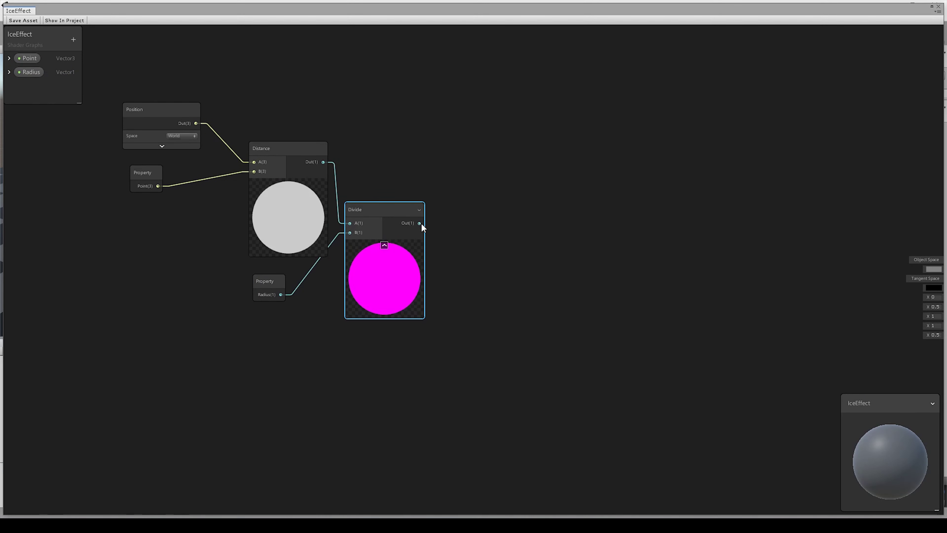
# Chain Saturate, One Minus and Step nodes after the Divide node, with a Step property on the Step node's In input.
pyautogui.moveTo(502, 204); pyautogui.dragTo(472, 176)
pyautogui.write('sat')
pyautogui.press('Return')
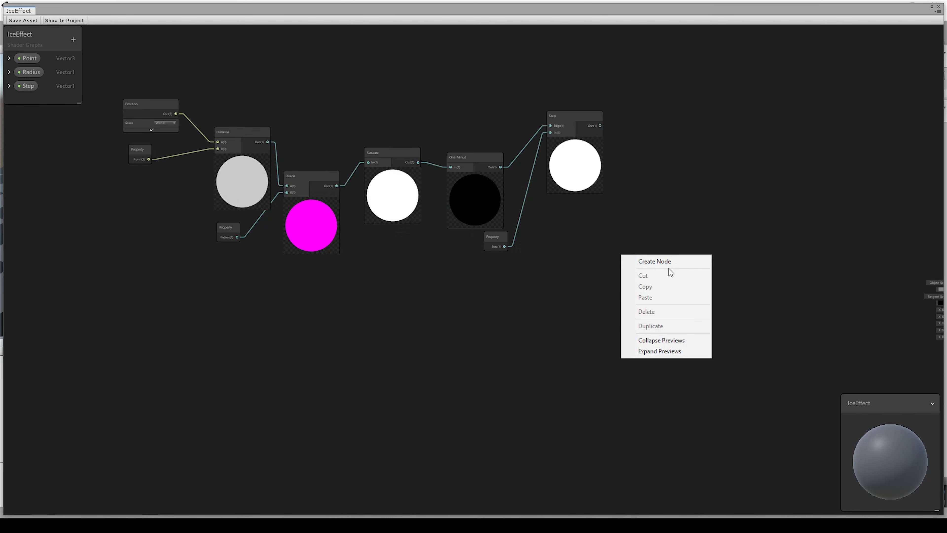
# Add a Lerp node and connect the Step node's output to its T input.
pyautogui.click(669, 265)
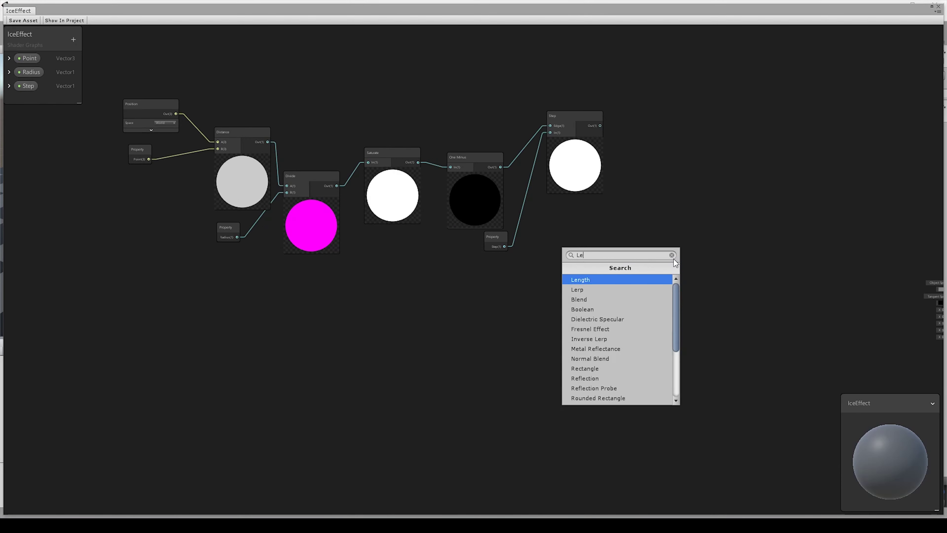
pyautogui.press('Return')
pyautogui.moveTo(596, 231); pyautogui.dragTo(588, 213)
# Connect a red and a blue Color node to the Lerp's A and B inputs, and the Lerp output to the PBR Master's Albedo.
pyautogui.write('color')
pyautogui.press('Return')
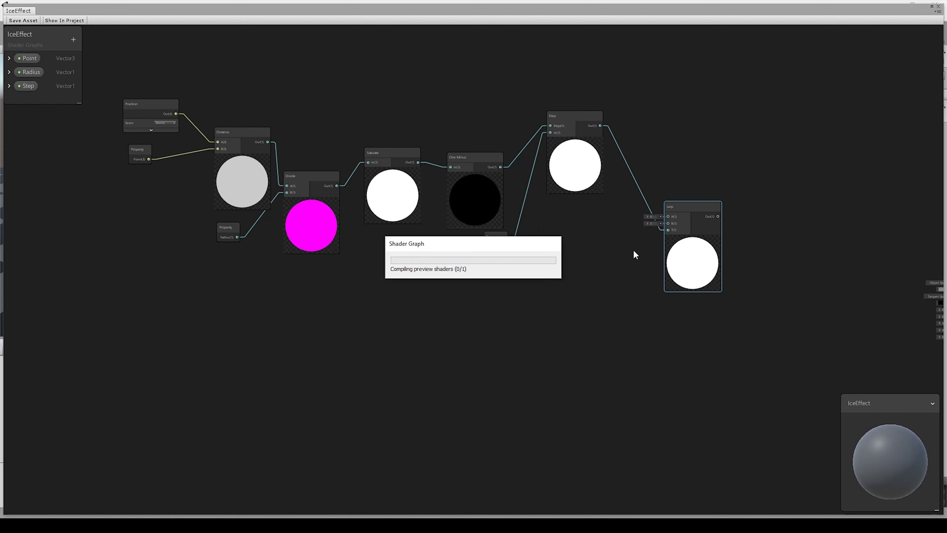
pyautogui.moveTo(667, 223); pyautogui.dragTo(621, 247)
pyautogui.press('Return')
pyautogui.click(567, 239)
pyautogui.click(694, 197)
pyautogui.click(593, 275)
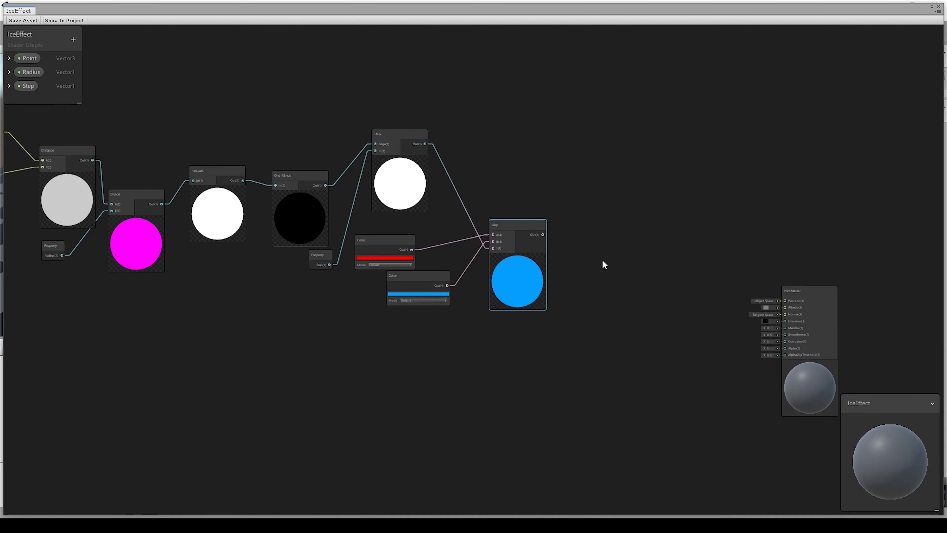
pyautogui.moveTo(548, 237); pyautogui.dragTo(779, 297)
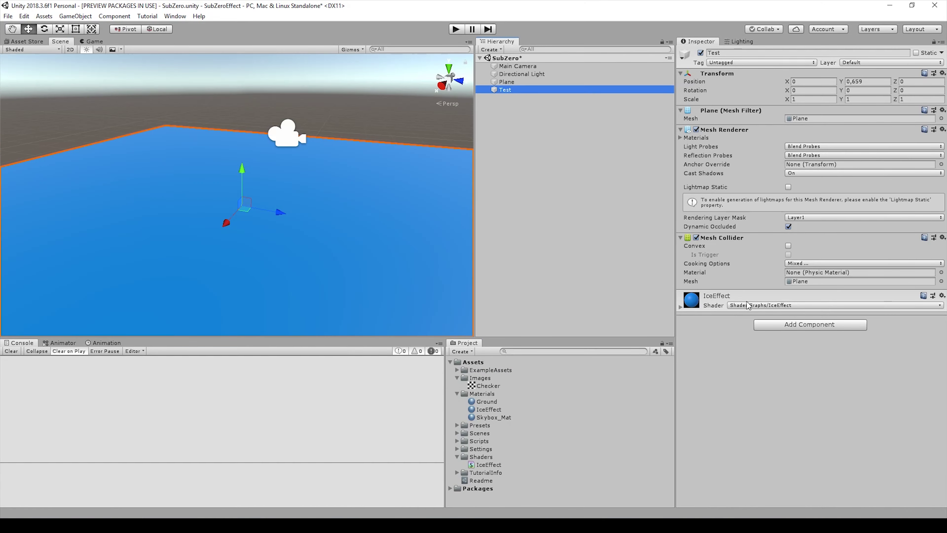
# Try out different Radius and Point X values in the IceEffect material on the Test plane.
pyautogui.moveTo(874, 345); pyautogui.dragTo(912, 343)
pyautogui.keyDown('alt'); pyautogui.moveTo(429, 269); pyautogui.dragTo(490, 261); pyautogui.keyUp('alt')
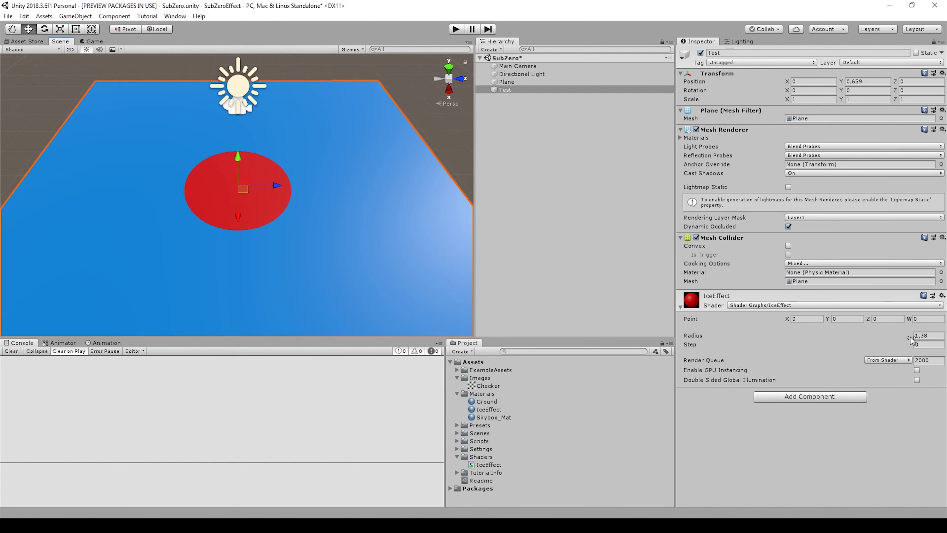
pyautogui.moveTo(910, 337); pyautogui.dragTo(922, 339)
pyautogui.moveTo(786, 320)
pyautogui.mouseDown()
pyautogui.moveTo(763, 322)
pyautogui.moveTo(783, 324)
pyautogui.mouseUp()
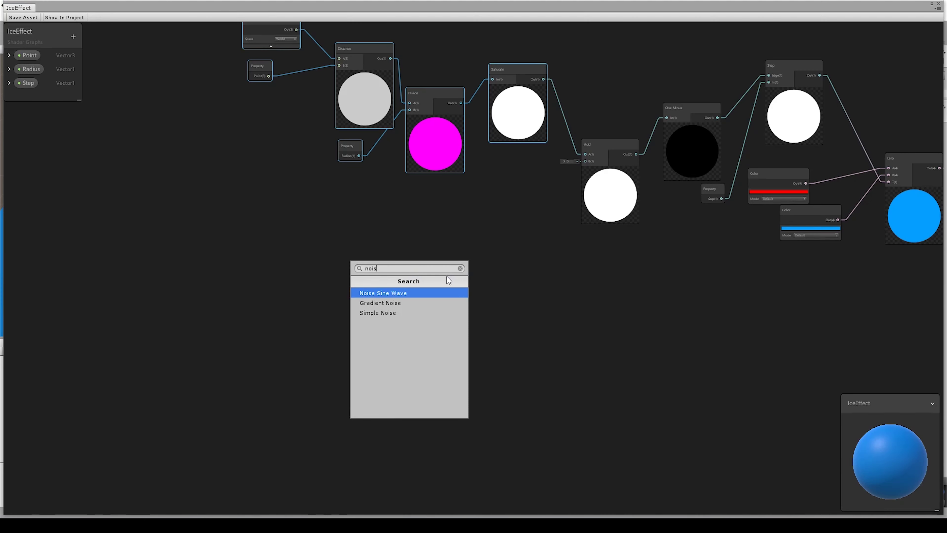
# Add a Simple Noise node, subtract 0.5 from its output and feed the result into a new Multiply node.
pyautogui.press('Return')
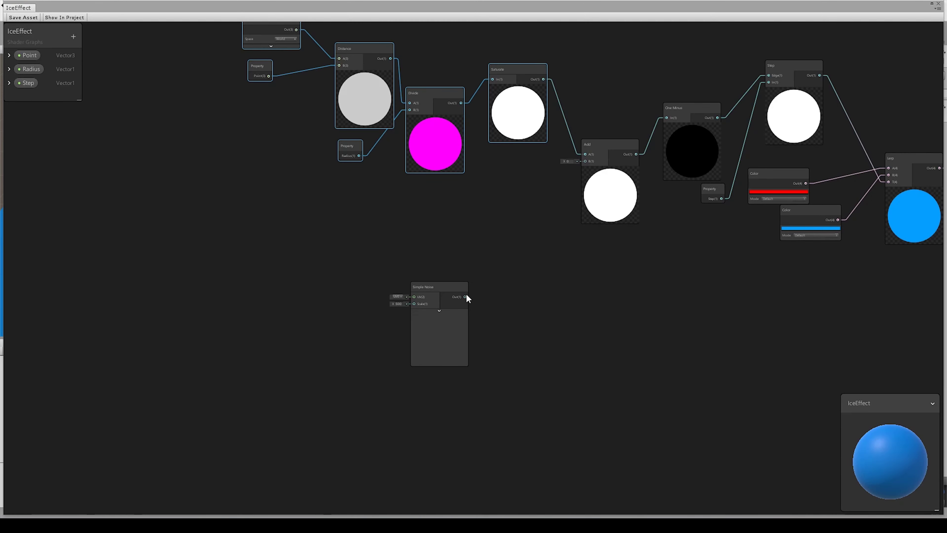
pyautogui.press('Return')
pyautogui.moveTo(466, 296); pyautogui.dragTo(423, 295)
pyautogui.write('mu')
pyautogui.press('Return')
# Add a Fresnel Effect node and connect it to input B of the noise Multiply node.
pyautogui.press('space')
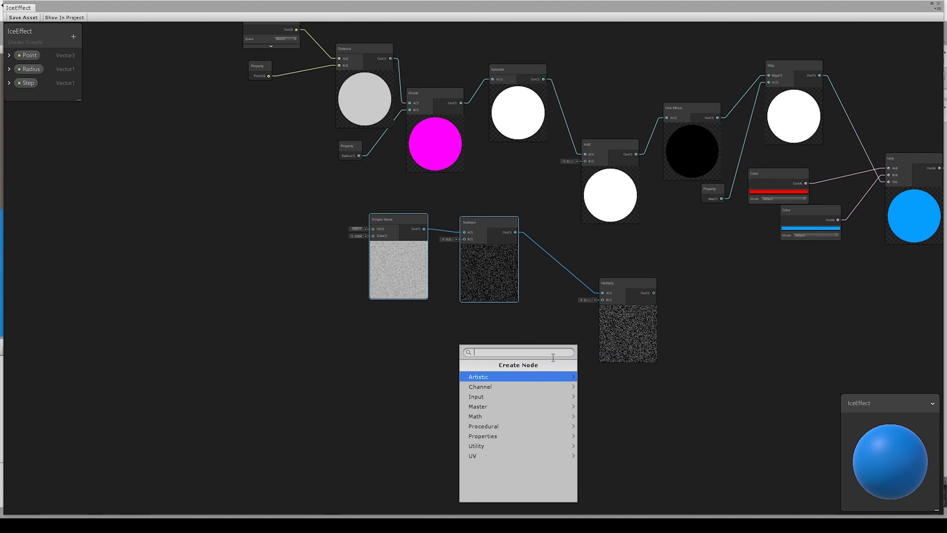
pyautogui.write('fres')
pyautogui.press('Return')
# Attach a Vector1 node to the Fresnel Effect's Power input and convert it to a property named Fresnel Power.
pyautogui.moveTo(484, 355); pyautogui.dragTo(351, 367)
pyautogui.scroll(3, 580, 392)
pyautogui.write('vec')
pyautogui.press('Return')
pyautogui.rightClick(380, 363)
pyautogui.click(412, 455)
pyautogui.write('Fresnel Power')
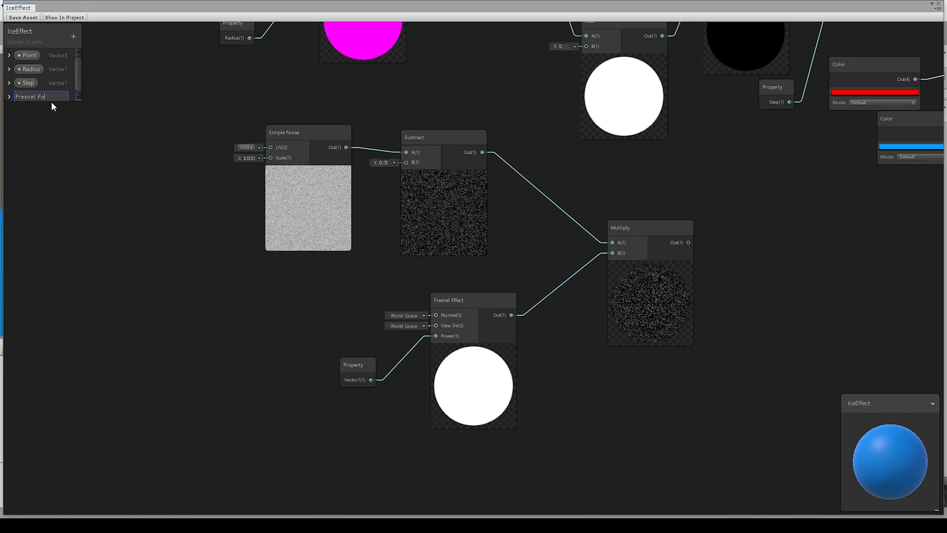
pyautogui.press('Return')
# Connect the noise Multiply node to input B of the Add node and regroup the noise and Fresnel nodes.
pyautogui.scroll(-2, 692, 266)
pyautogui.scroll(-2, 544, 155)
pyautogui.moveTo(545, 160); pyautogui.dragTo(580, 154)
pyautogui.moveTo(494, 267); pyautogui.dragTo(359, 237)
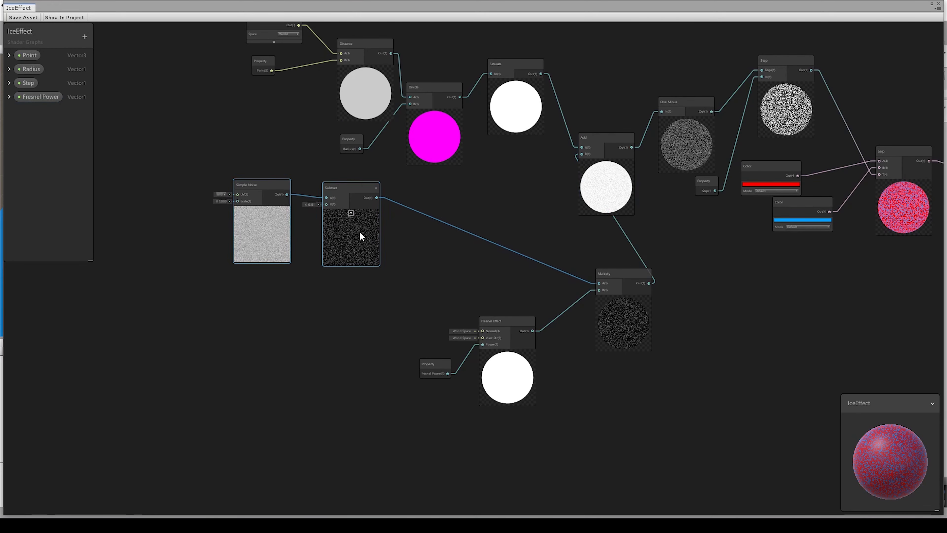
pyautogui.moveTo(503, 321); pyautogui.dragTo(338, 277)
pyautogui.moveTo(433, 362); pyautogui.dragTo(250, 281)
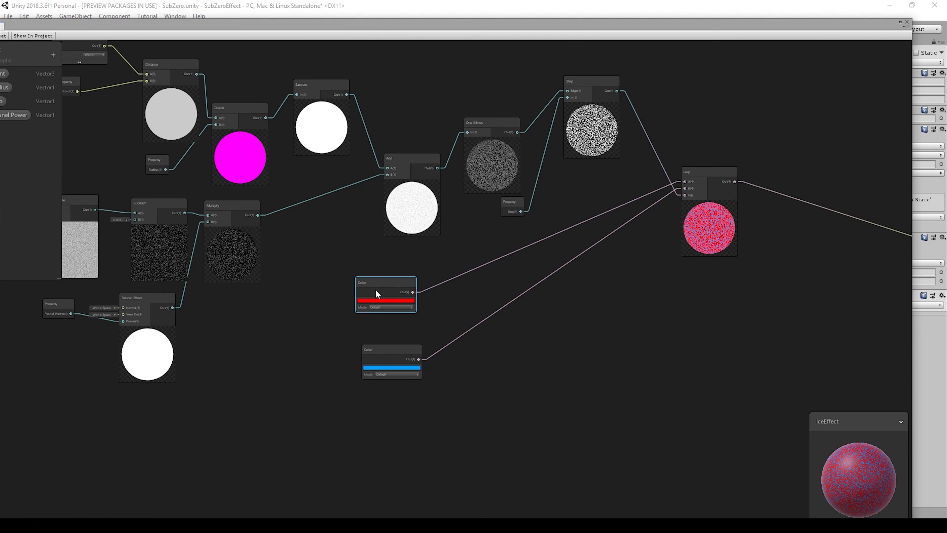
# Convert the red and blue Color nodes to properties and rename the blue one IceColor.
pyautogui.rightClick(399, 279)
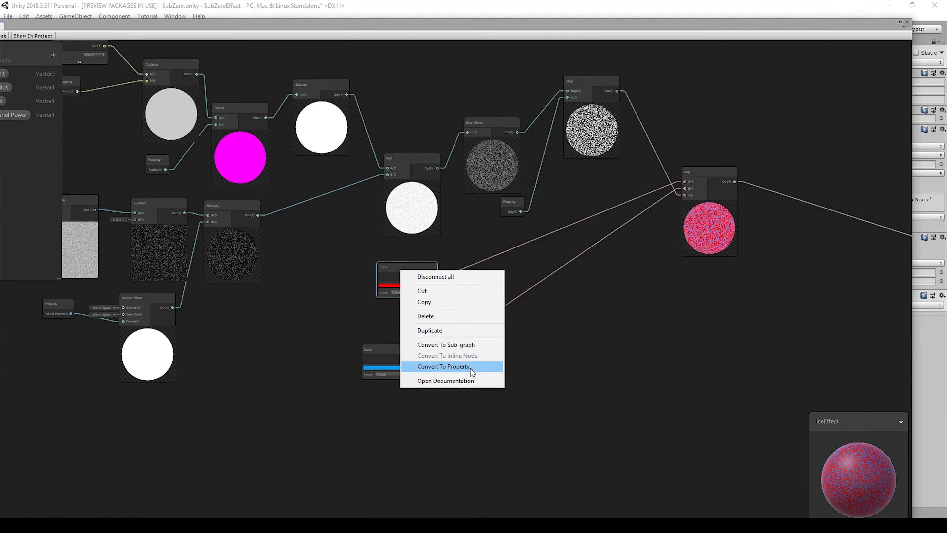
pyautogui.click(470, 368)
pyautogui.rightClick(396, 348)
pyautogui.click(469, 438)
pyautogui.moveTo(899, 20); pyautogui.dragTo(927, 9)
pyautogui.click(928, 11)
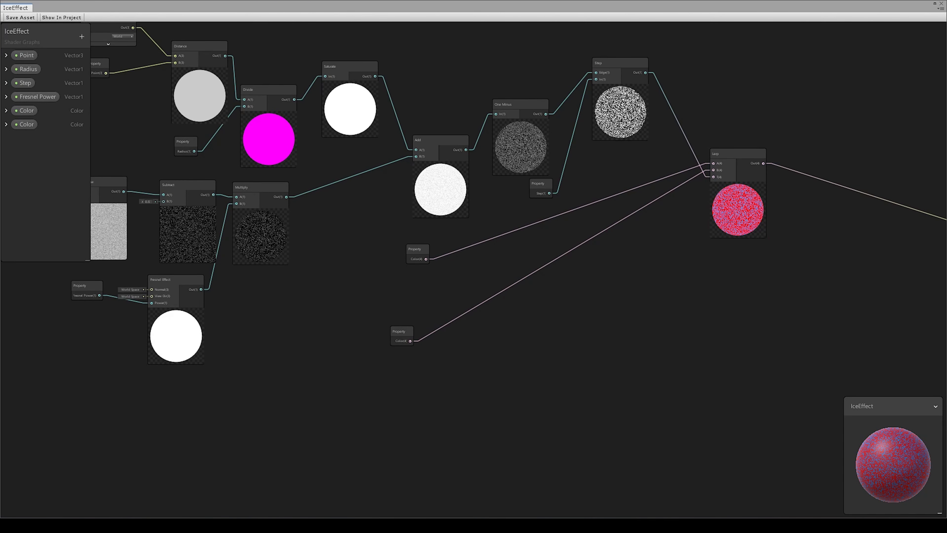
pyautogui.scroll(3, 422, 309)
pyautogui.click(28, 111)
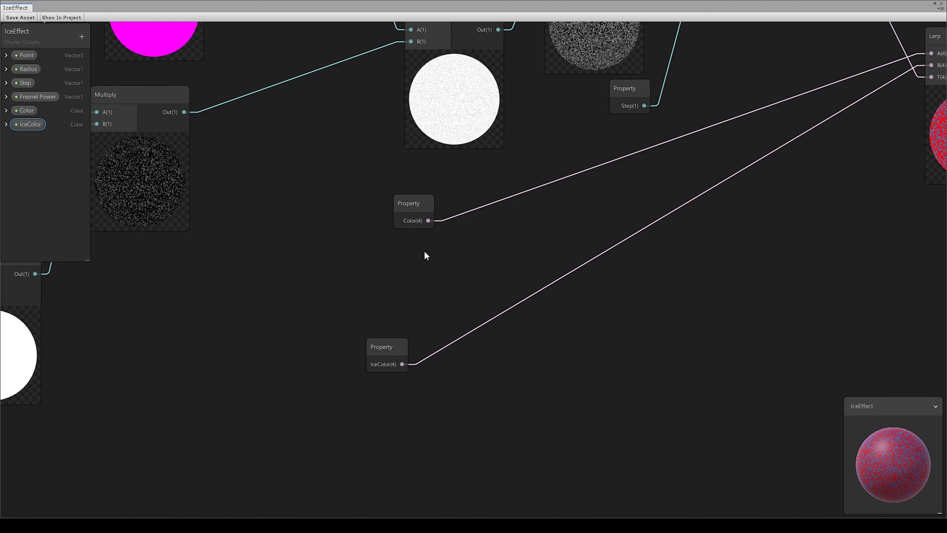
# Add a Texture 2D Asset node, convert it to a property and place it below the Color property node.
pyautogui.press('space')
pyautogui.write('text')
pyautogui.press('Down')
pyautogui.press('Down')
pyautogui.press('Down')
pyautogui.press('Down')
pyautogui.press('Up')
pyautogui.press('Up')
pyautogui.press('Up')
pyautogui.press('Return')
pyautogui.rightClick(453, 275)
pyautogui.click(524, 365)
pyautogui.moveTo(457, 297); pyautogui.dragTo(417, 271)
# Connect the texture property to a new Sample Texture 2D node and move the IceColor property node clear of it.
pyautogui.moveTo(431, 266); pyautogui.dragTo(495, 248)
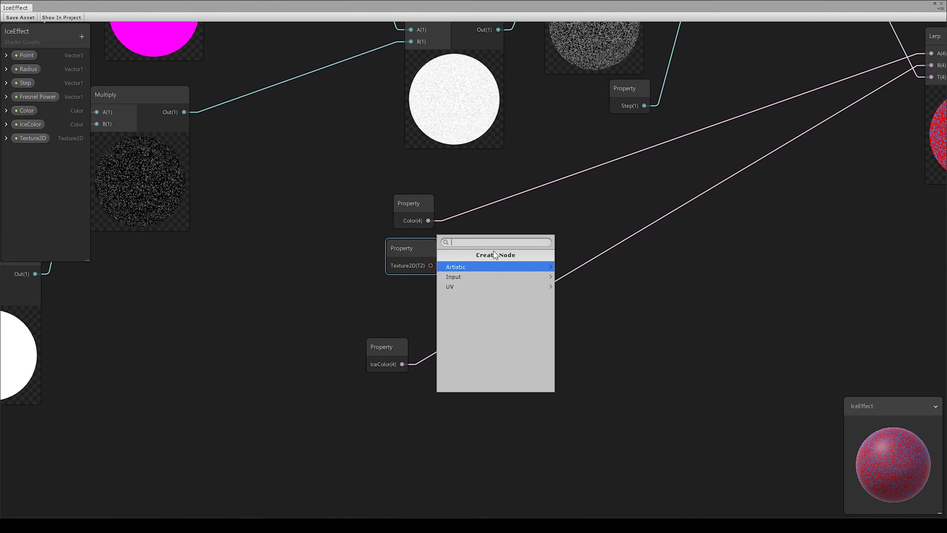
pyautogui.write('sample')
pyautogui.press('Return')
pyautogui.click(538, 345)
pyautogui.moveTo(387, 347); pyautogui.dragTo(381, 455)
# Multiply the Color property by the sampled texture's RGBA output and use the result as the Lerp's A input.
pyautogui.moveTo(407, 273); pyautogui.dragTo(443, 285)
pyautogui.write('mul')
pyautogui.press('Return')
pyautogui.moveTo(296, 231); pyautogui.dragTo(480, 213)
pyautogui.moveTo(618, 209); pyautogui.dragTo(575, 111, button='middle')
# Add a second Texture2D property named IceMap for the ice colour branch.
pyautogui.rightClick(312, 356)
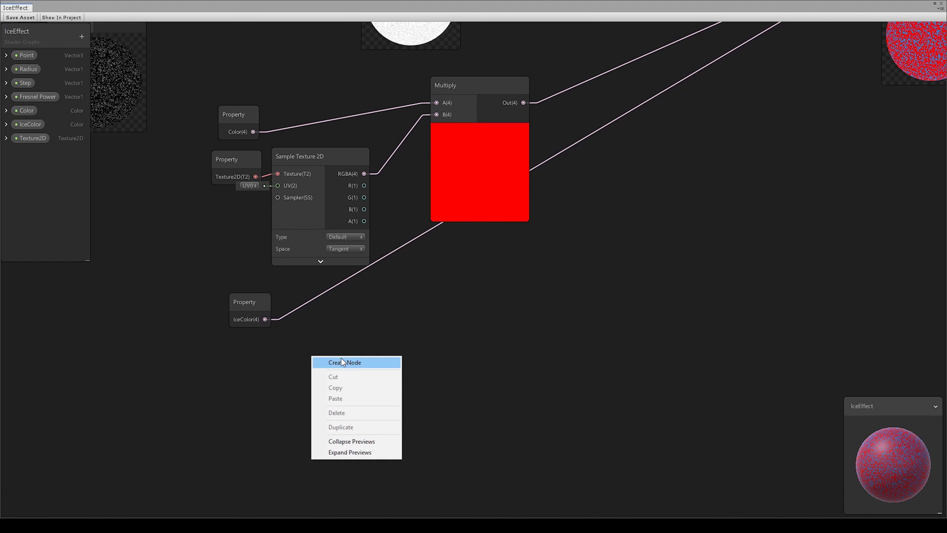
pyautogui.click(343, 362)
pyautogui.rightClick(315, 371)
pyautogui.click(336, 429)
pyautogui.click(30, 152)
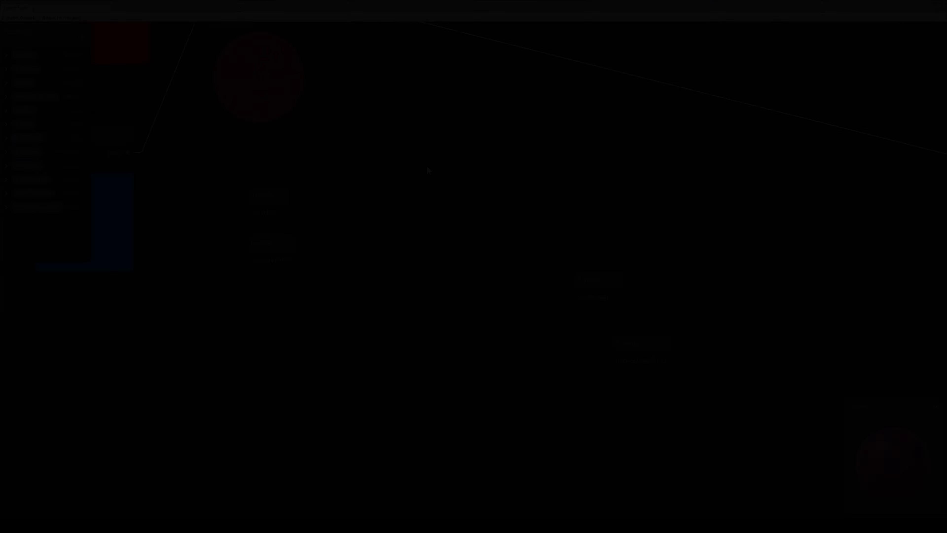
# Add a Lerp node that blends the Metallic and IceMetallic properties, using the Step node's output as T.
pyautogui.write('lerp')
pyautogui.press('Return')
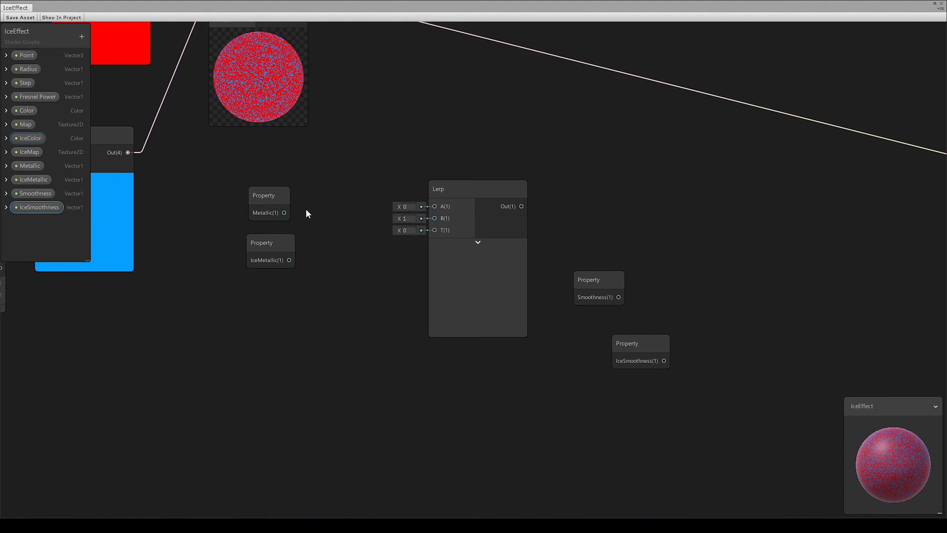
pyautogui.moveTo(284, 213); pyautogui.dragTo(435, 206)
pyautogui.moveTo(290, 260); pyautogui.dragTo(434, 218)
pyautogui.moveTo(453, 182); pyautogui.dragTo(425, 172)
pyautogui.scroll(-9, 488, 164)
pyautogui.moveTo(566, 64); pyautogui.dragTo(457, 177)
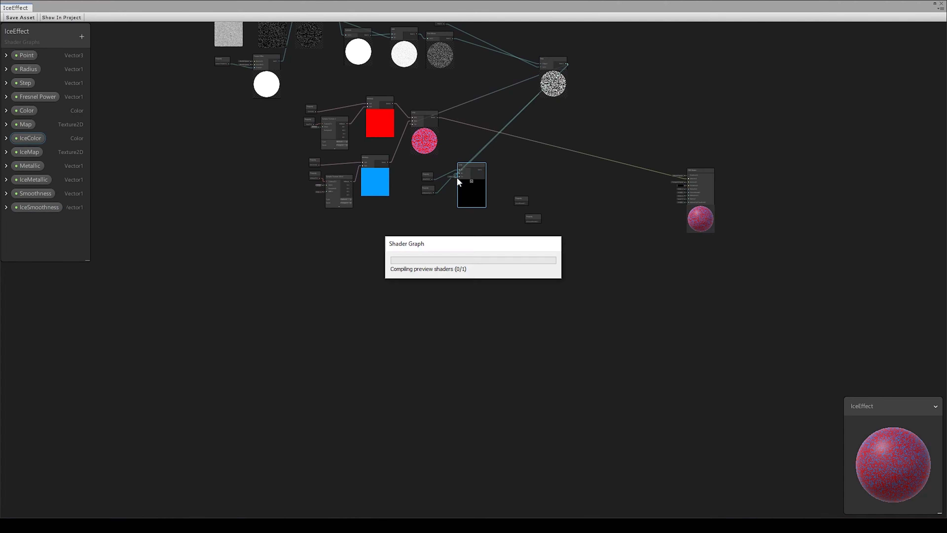
# Duplicate the metallic Lerp for the Smoothness and IceSmoothness properties and connect the Step node's output to its T input.
pyautogui.scroll(5, 458, 182)
pyautogui.hotkey('ctrl', 'd')
pyautogui.moveTo(454, 253); pyautogui.dragTo(494, 318)
pyautogui.moveTo(489, 310); pyautogui.dragTo(439, 215)
pyautogui.scroll(-8, 600, 170)
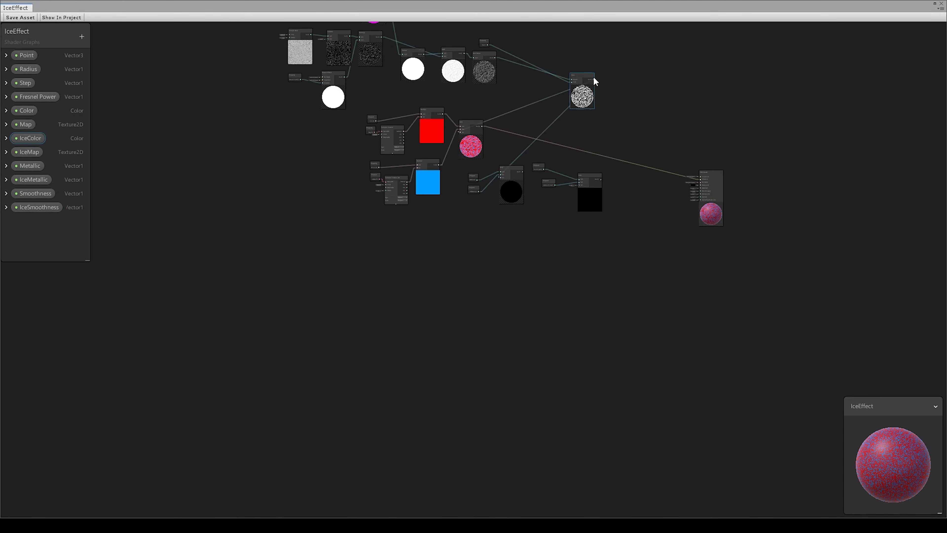
pyautogui.moveTo(593, 80); pyautogui.dragTo(580, 125)
# Rearrange the property, Lerp and PBR Master nodes and connect the two Lerp outputs to the master's Metallic and Smoothness inputs.
pyautogui.scroll(6, 585, 166)
pyautogui.moveTo(571, 67); pyautogui.dragTo(419, 302)
pyautogui.moveTo(476, 181); pyautogui.dragTo(321, 272)
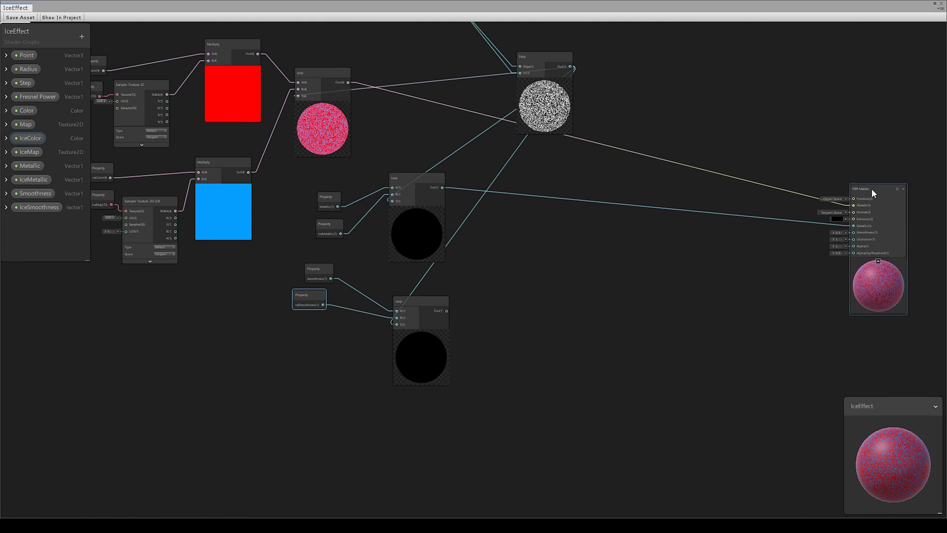
pyautogui.moveTo(871, 188); pyautogui.dragTo(626, 169)
pyautogui.scroll(5, 539, 255)
pyautogui.moveTo(376, 352); pyautogui.dragTo(658, 183)
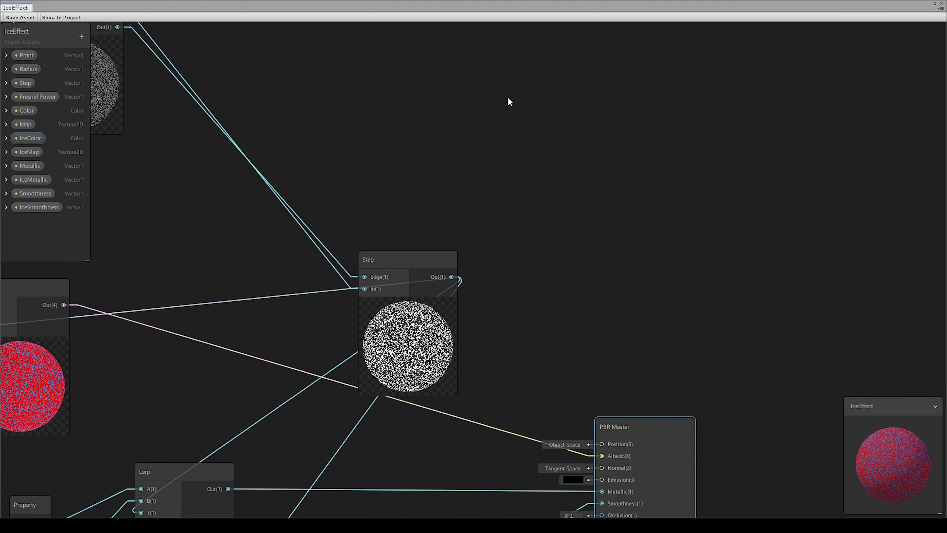
# Add a Texture 2D Asset node feeding a Normal From Texture node, and duplicate the pair.
pyautogui.press('space')
pyautogui.write('texture')
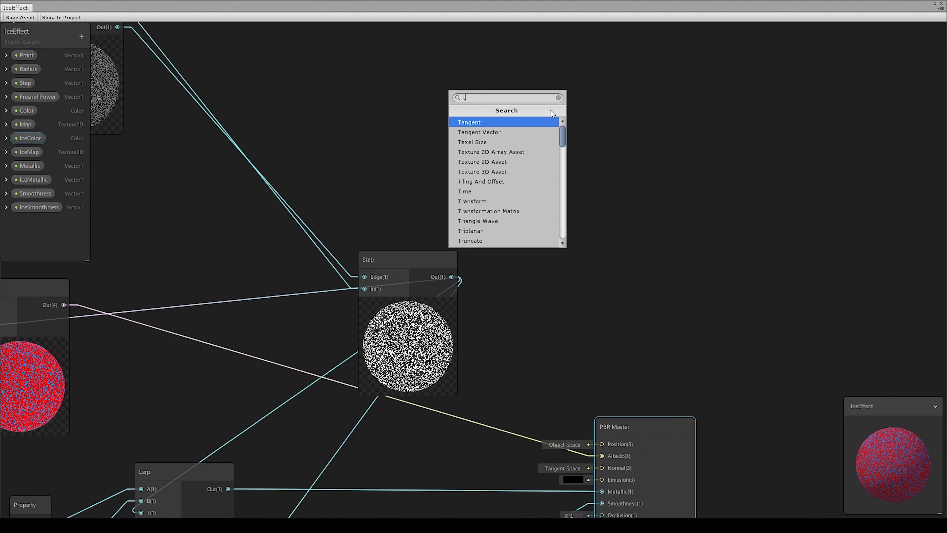
pyautogui.click(551, 116)
pyautogui.moveTo(482, 121); pyautogui.dragTo(574, 128)
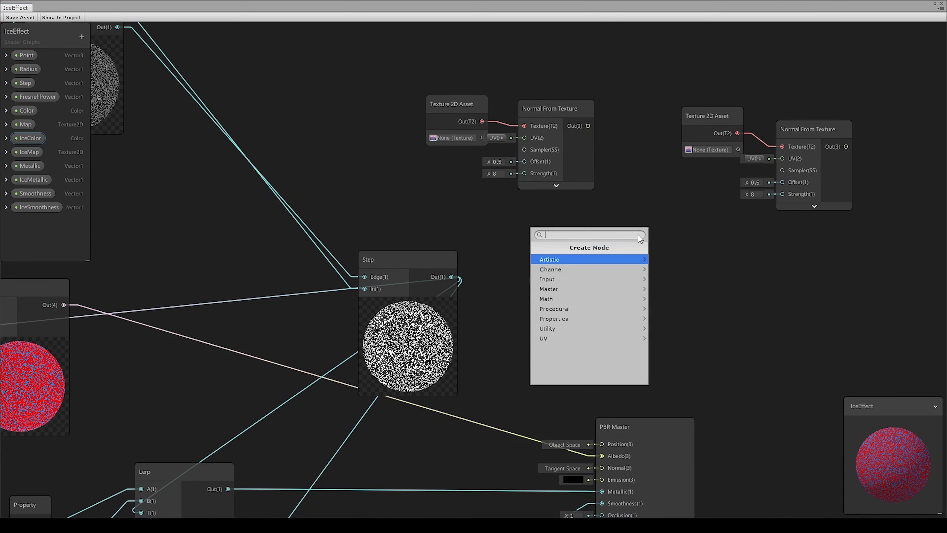
# Blend both Normal From Texture outputs in a Lerp driven by Step, feeding the PBR Master, and convert both Texture 2D Assets to properties.
pyautogui.press('Return')
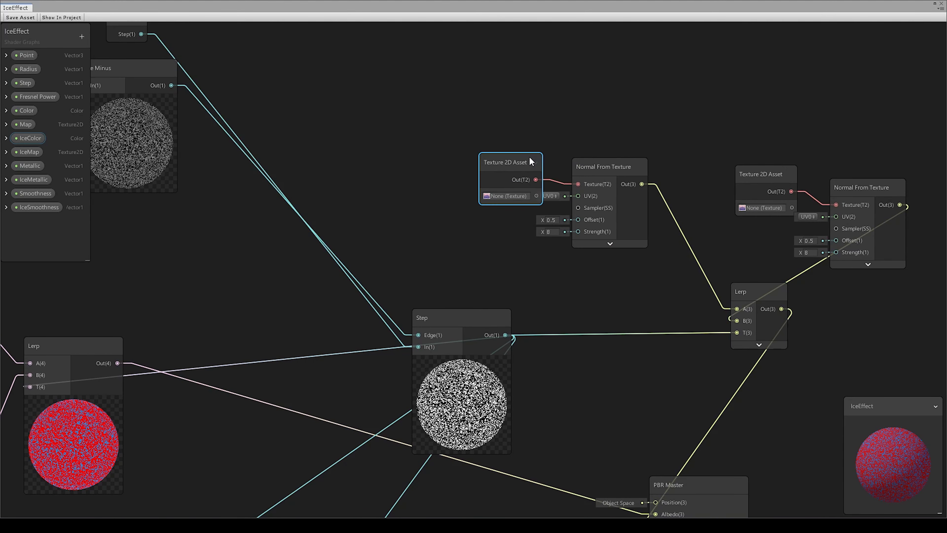
pyautogui.rightClick(763, 174)
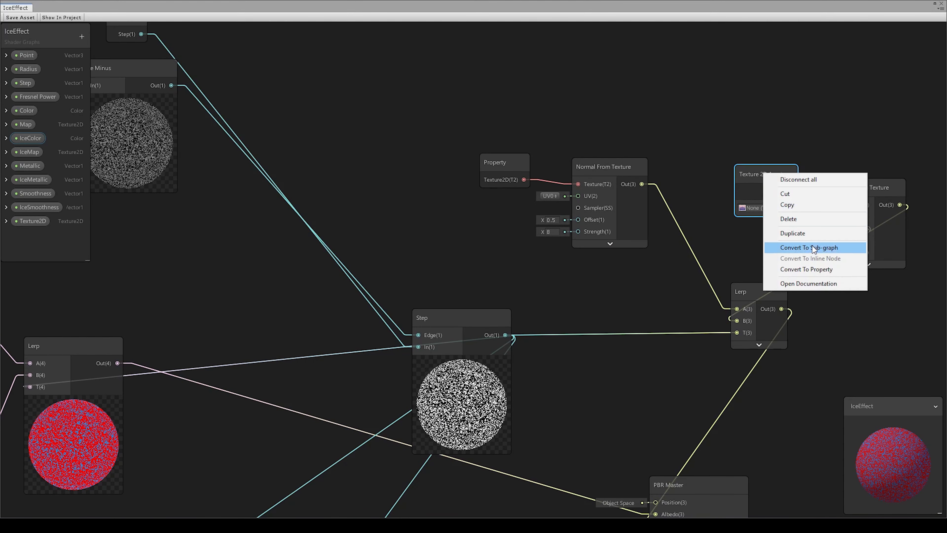
pyautogui.click(806, 269)
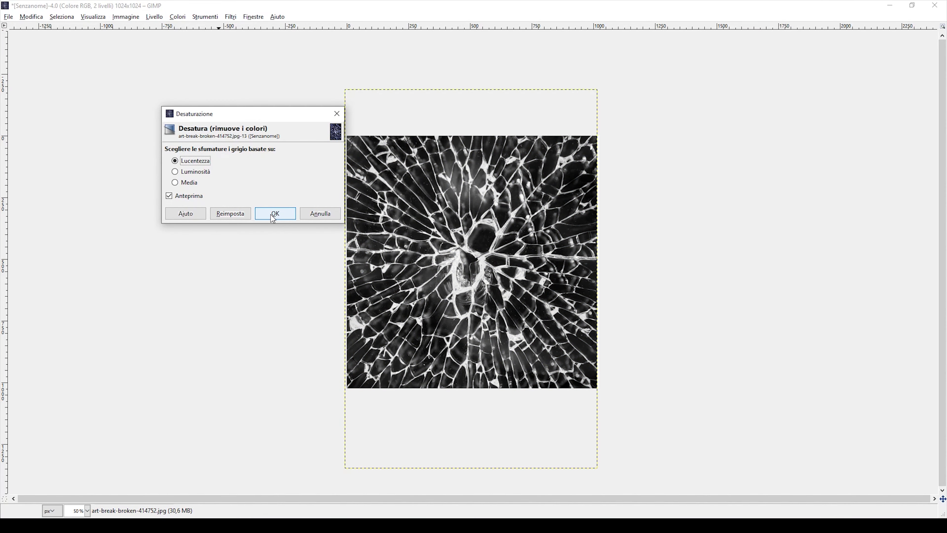
# In GIMP, desaturate the cracked-glass image using Lucentezza and raise its brightness and contrast.
pyautogui.click(270, 215)
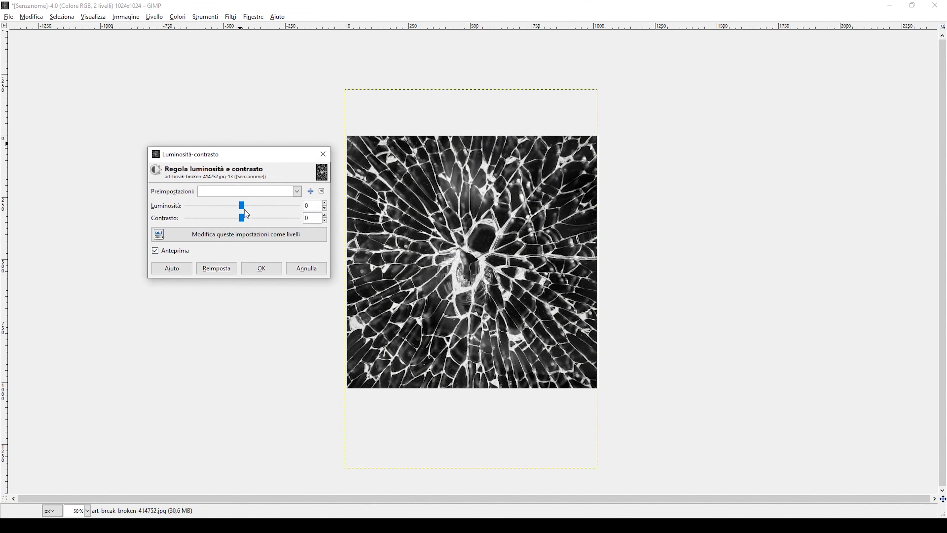
pyautogui.moveTo(244, 205); pyautogui.dragTo(297, 206)
pyautogui.moveTo(222, 218); pyautogui.dragTo(283, 219)
pyautogui.moveTo(283, 219); pyautogui.dragTo(277, 219)
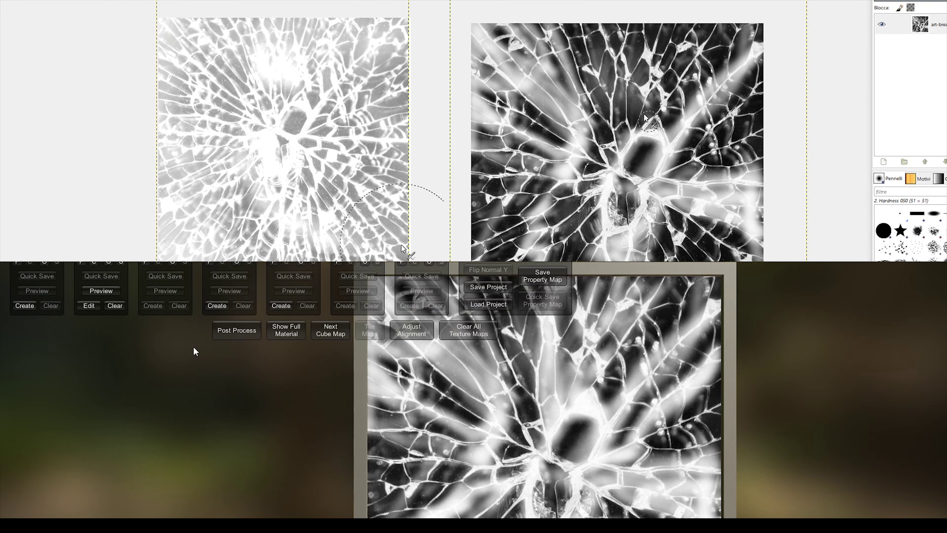
# In the texture-map generator, create the height map and a normal map from the cracked image, and show the full material.
pyautogui.click(25, 305)
pyautogui.click(153, 305)
pyautogui.moveTo(253, 341); pyautogui.dragTo(275, 401, button='right')
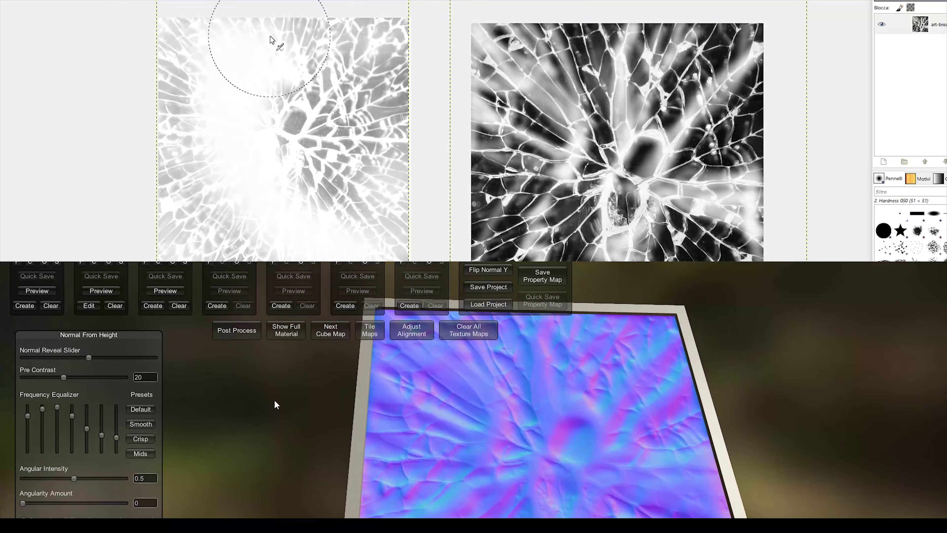
pyautogui.click(286, 330)
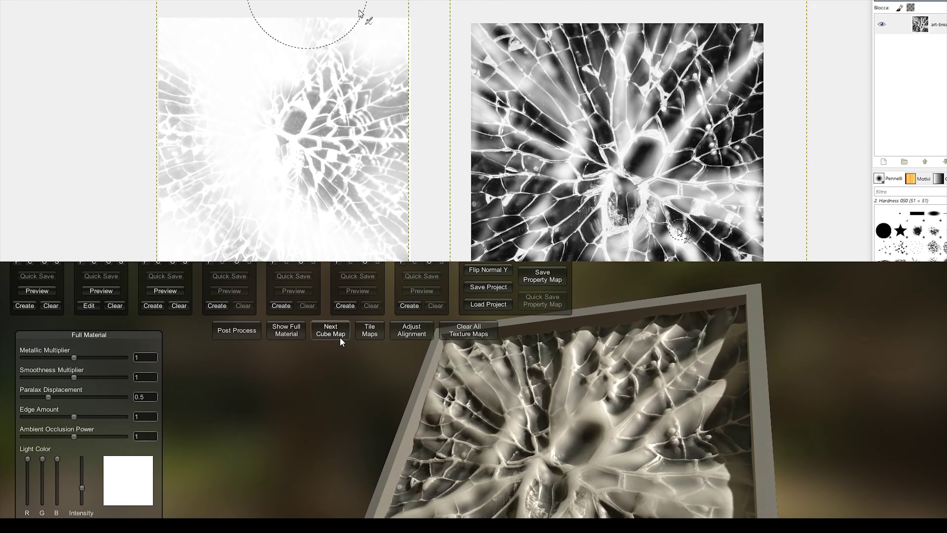
# In GIMP, airbrush white over the dark areas of the cracked texture with a brush size of about 358.
pyautogui.moveTo(534, 225)
pyautogui.mouseDown()
pyautogui.moveTo(481, 243)
pyautogui.moveTo(589, 194)
pyautogui.mouseUp()
pyautogui.moveTo(693, 160)
pyautogui.mouseDown()
pyautogui.moveTo(750, 108)
pyautogui.moveTo(693, 158)
pyautogui.mouseUp()
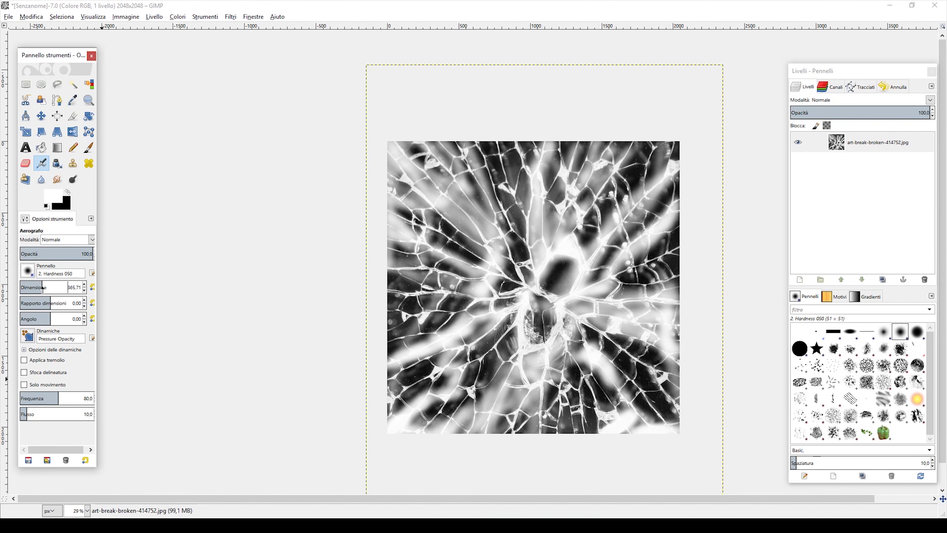
pyautogui.moveTo(42, 287); pyautogui.dragTo(42, 287)
pyautogui.moveTo(485, 359); pyautogui.dragTo(388, 404)
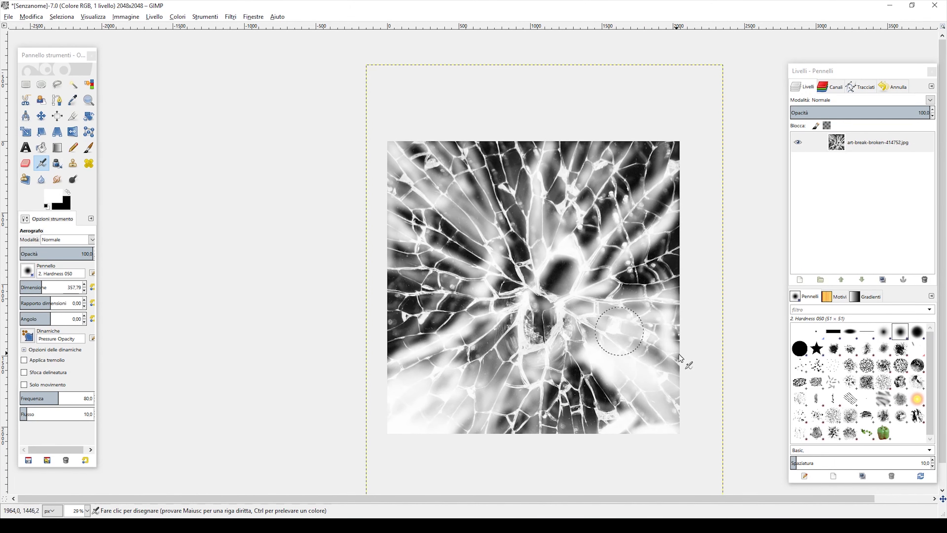
pyautogui.moveTo(680, 357)
pyautogui.mouseDown()
pyautogui.moveTo(581, 180)
pyautogui.moveTo(443, 160)
pyautogui.mouseUp()
pyautogui.moveTo(495, 269)
pyautogui.mouseDown()
pyautogui.moveTo(370, 360)
pyautogui.moveTo(627, 469)
pyautogui.mouseUp()
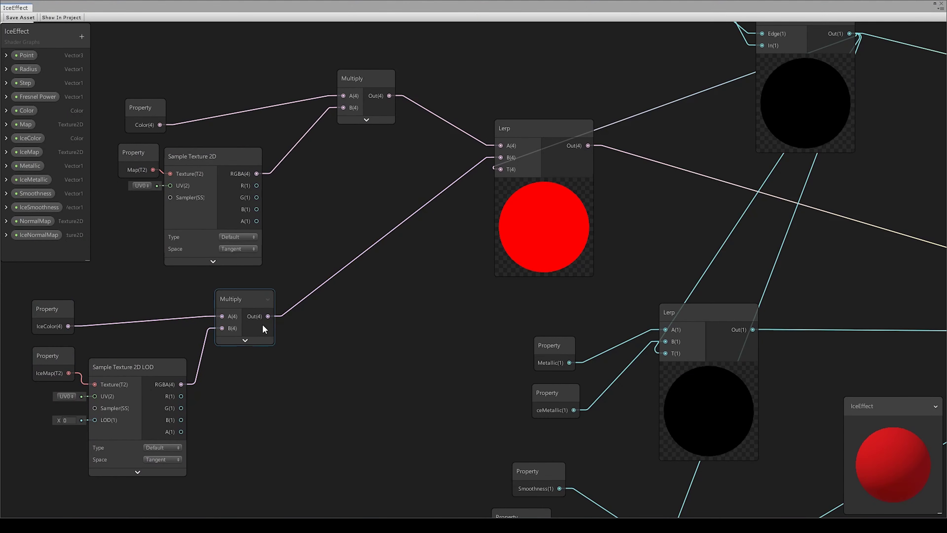
# Blend the base and ice Multiply outputs in a new Lerp driven by a Vector 1 converted to a property named IcoColorStr.
pyautogui.moveTo(493, 157); pyautogui.dragTo(359, 307)
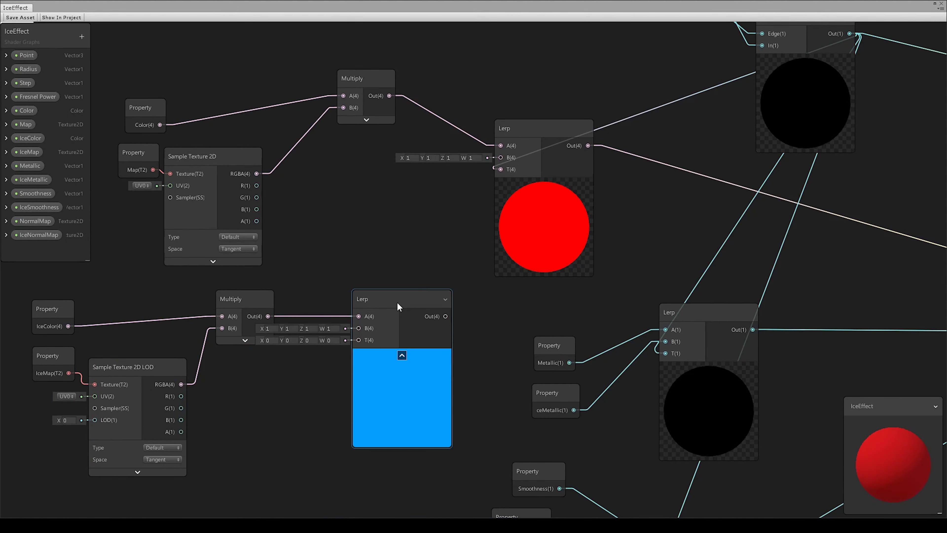
pyautogui.moveTo(359, 316); pyautogui.dragTo(345, 329)
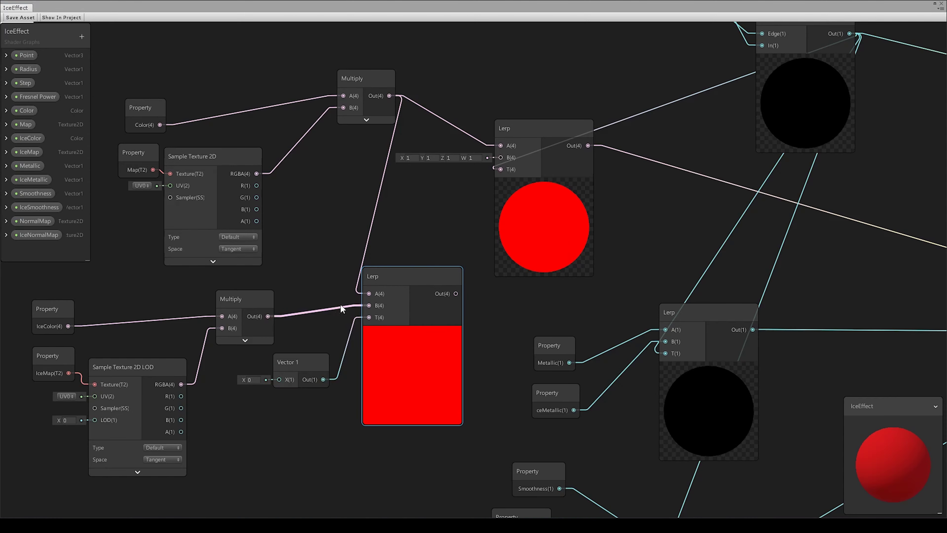
pyautogui.rightClick(307, 364)
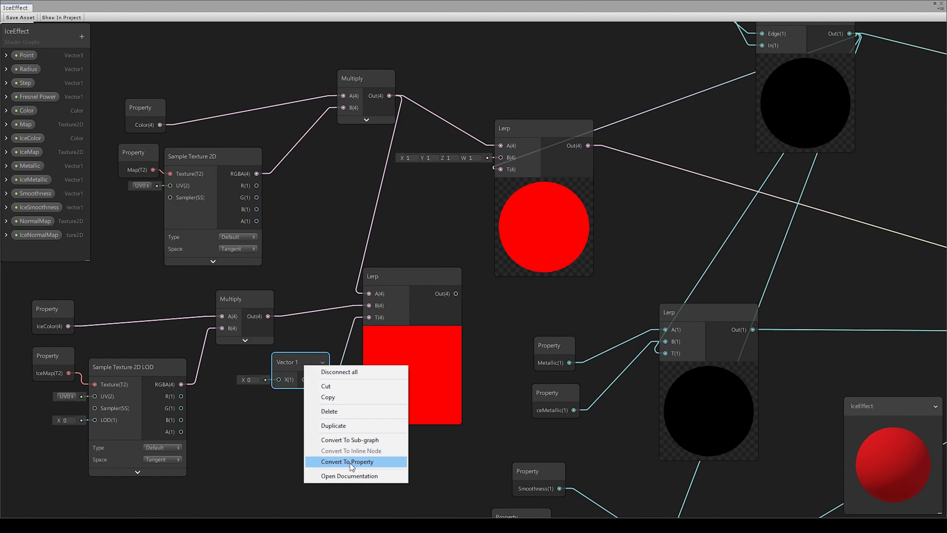
pyautogui.click(350, 463)
pyautogui.write('IcoColorStr')
pyautogui.press('Return')
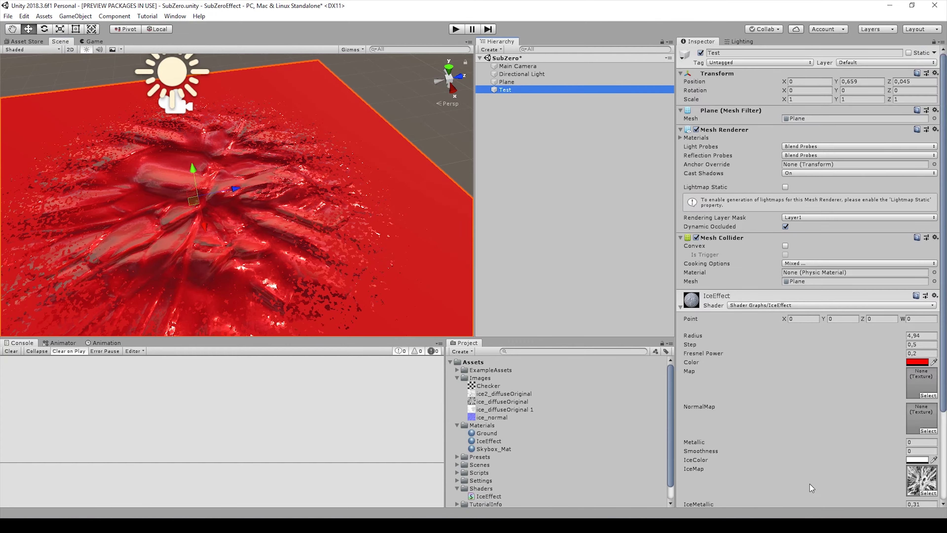
# Raise the IcoColorStr value of the Test plane's IceEffect material to about 1.
pyautogui.scroll(-5, 857, 299)
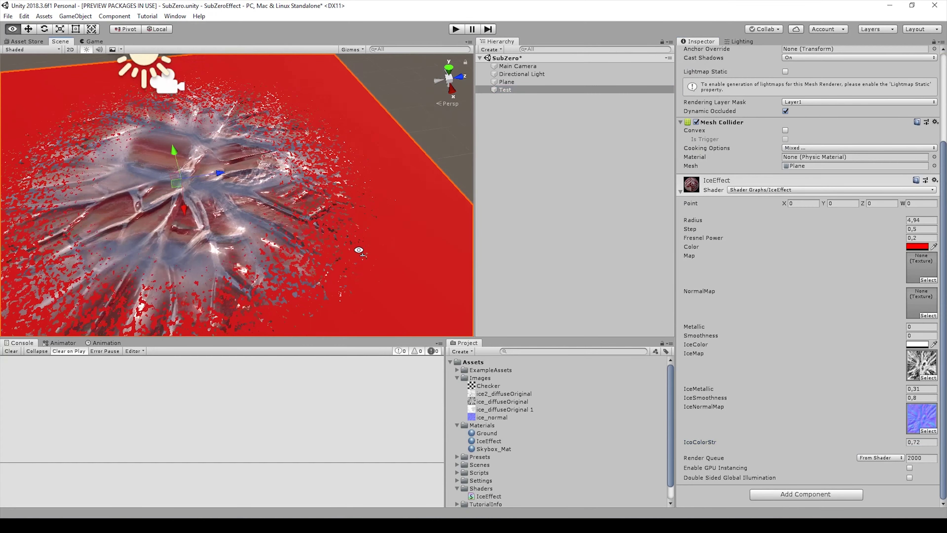
pyautogui.click(926, 441)
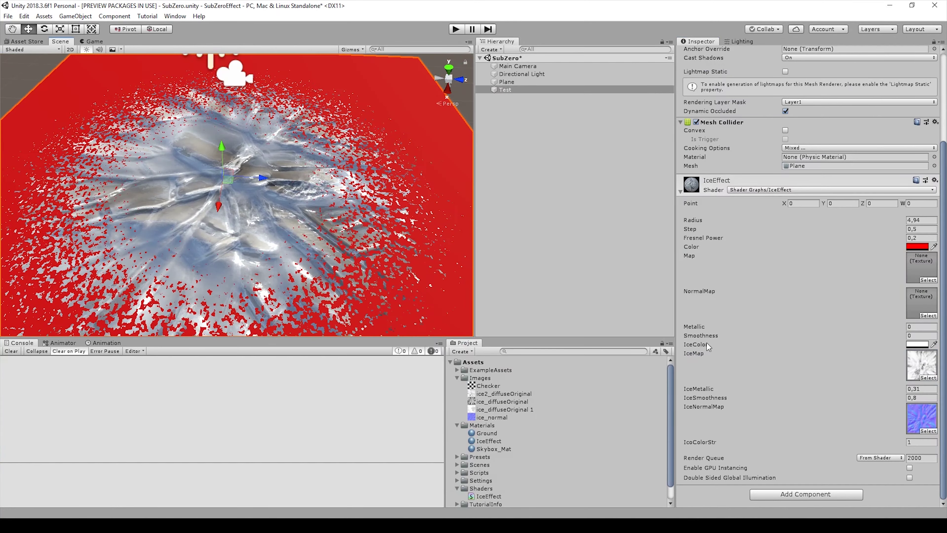
pyautogui.write('1,09')
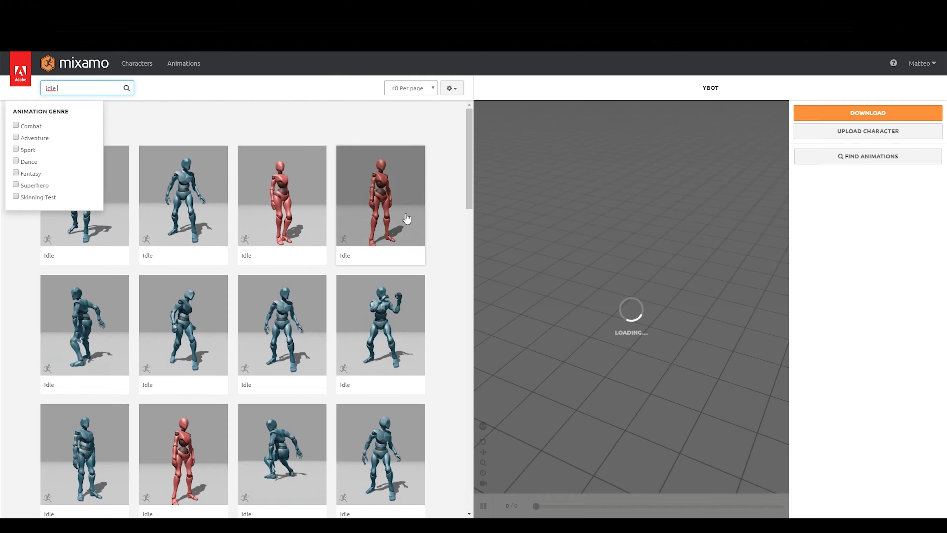
# On Mixamo, download the fighting-stance Idle animation and search the animation library for "hit".
pyautogui.click(417, 284)
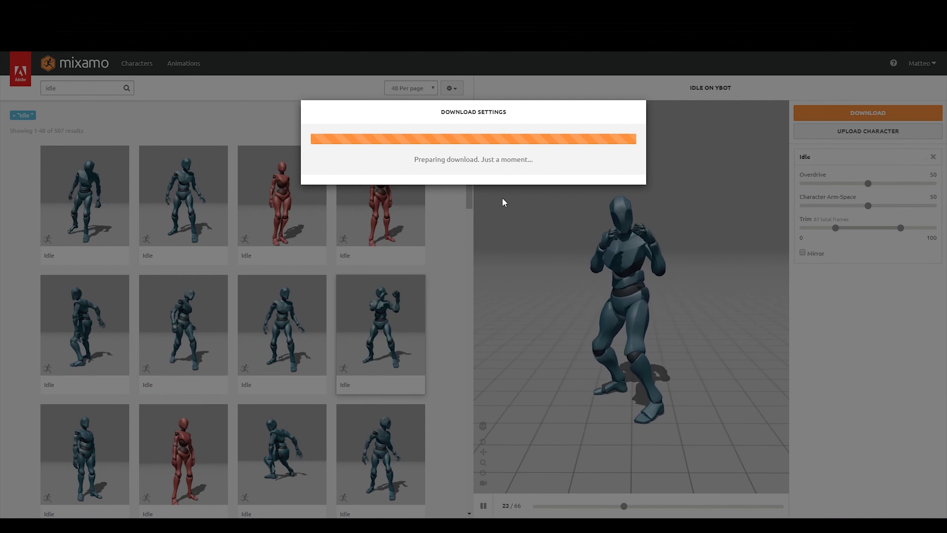
pyautogui.click(74, 88)
pyautogui.press('BackSpace')
pyautogui.press('BackSpace')
pyautogui.press('BackSpace')
pyautogui.press('BackSpace')
pyautogui.write('hit')
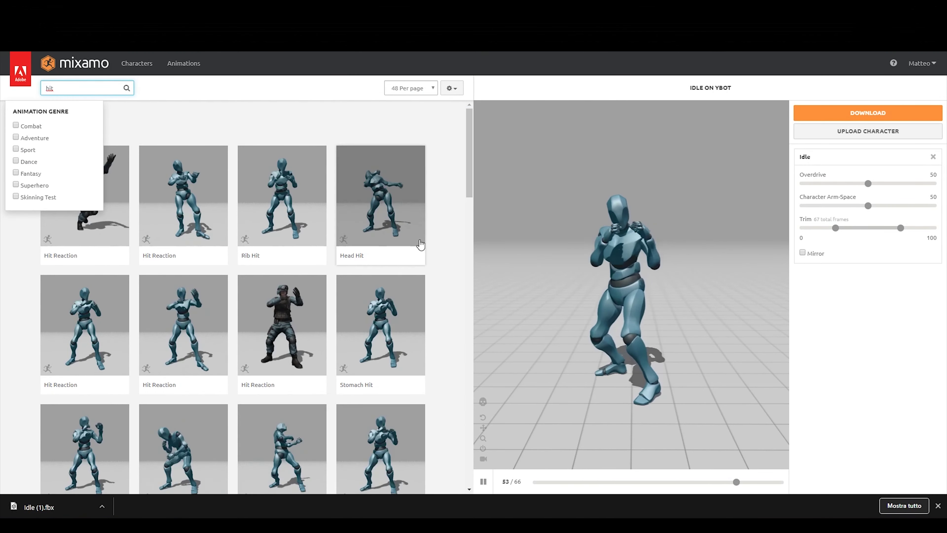
# Select the Head Hit animation on Mixamo, check it on the character and download it.
pyautogui.scroll(-1, 420, 243)
pyautogui.click(405, 187)
pyautogui.moveTo(701, 254); pyautogui.dragTo(690, 272)
pyautogui.click(868, 113)
pyautogui.click(610, 225)
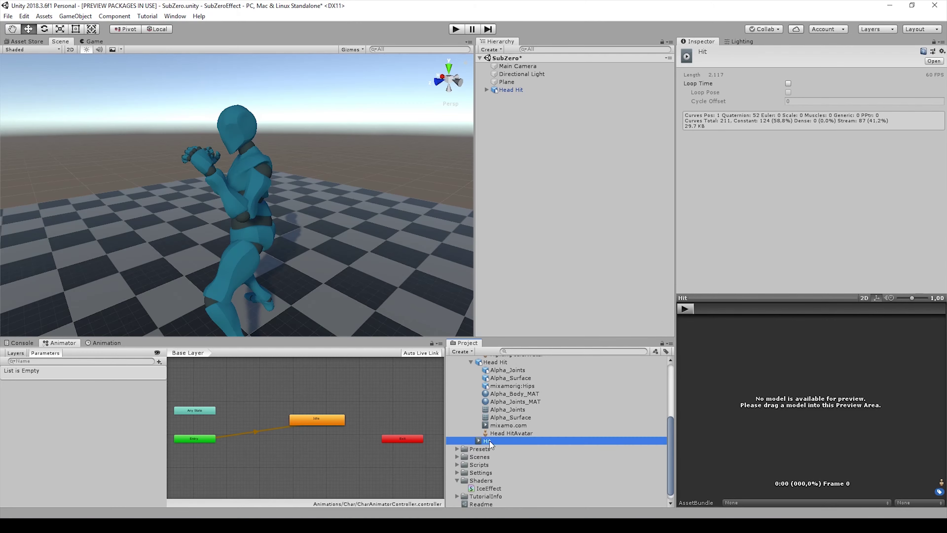
# Back in Unity, add the Hit clip as a state in the character's animator controller and create a transition from Idle to it.
pyautogui.moveTo(490, 442); pyautogui.dragTo(410, 399)
pyautogui.scroll(2, 476, 419)
pyautogui.click(475, 418)
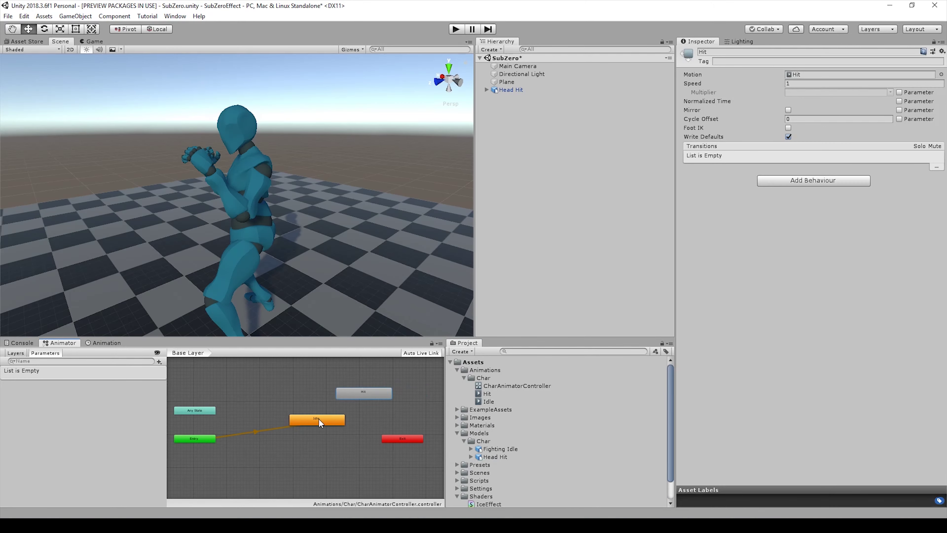
pyautogui.click(335, 406)
# Add a trigger parameter named Hit to the animator controller.
pyautogui.click(160, 361)
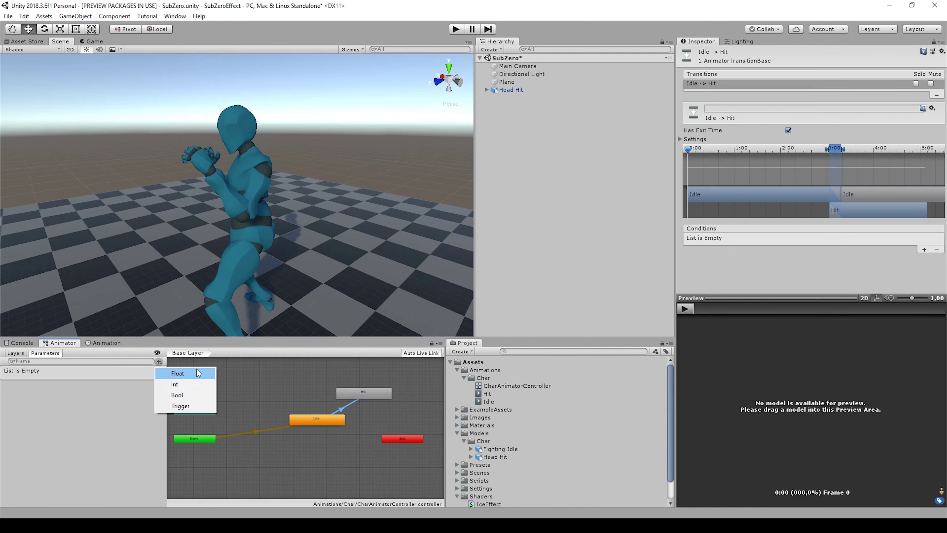
pyautogui.click(179, 406)
pyautogui.write('Hit')
# Arrange the two states with a return transition, and give the Idle-to-Hit transition the Hit condition without exit time.
pyautogui.click(343, 391)
pyautogui.click(331, 427)
pyautogui.click(787, 131)
pyautogui.click(923, 252)
# Check the Idle state's settings and run the scene in Play mode to test the character's animations.
pyautogui.click(370, 397)
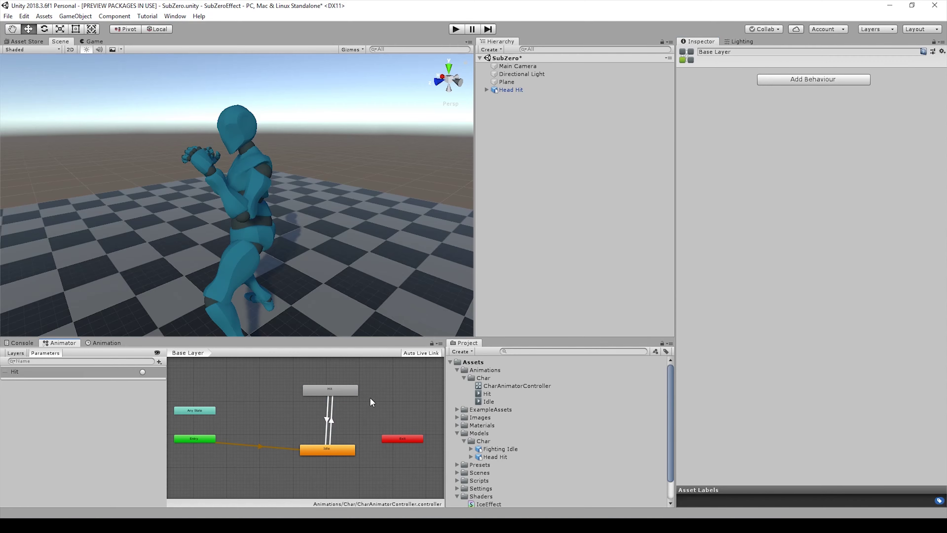
pyautogui.click(340, 449)
pyautogui.click(527, 216)
pyautogui.hotkey('ctrl', 'p')
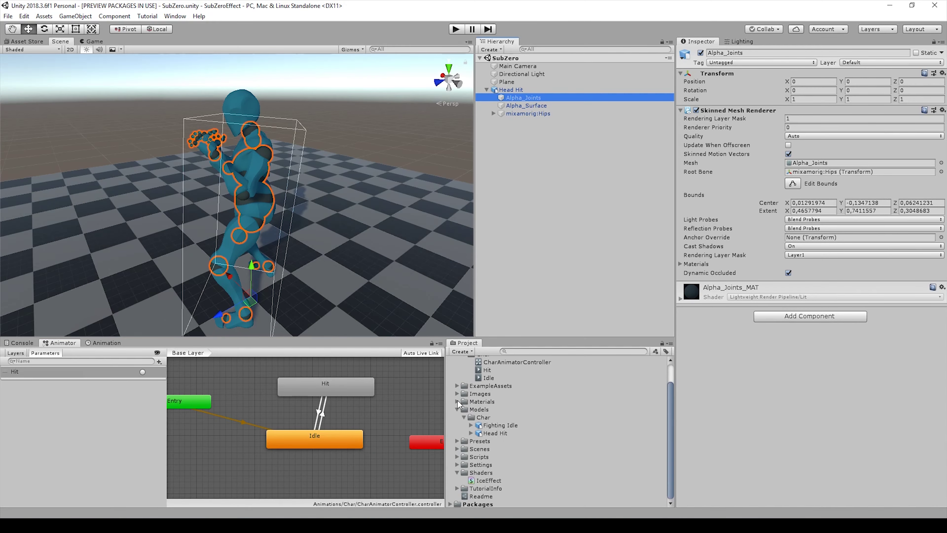
# Turn the IceEffect material into two copies named IceJoints and IceSurfaces, and put them in a Char folder under Materials.
pyautogui.click(488, 417)
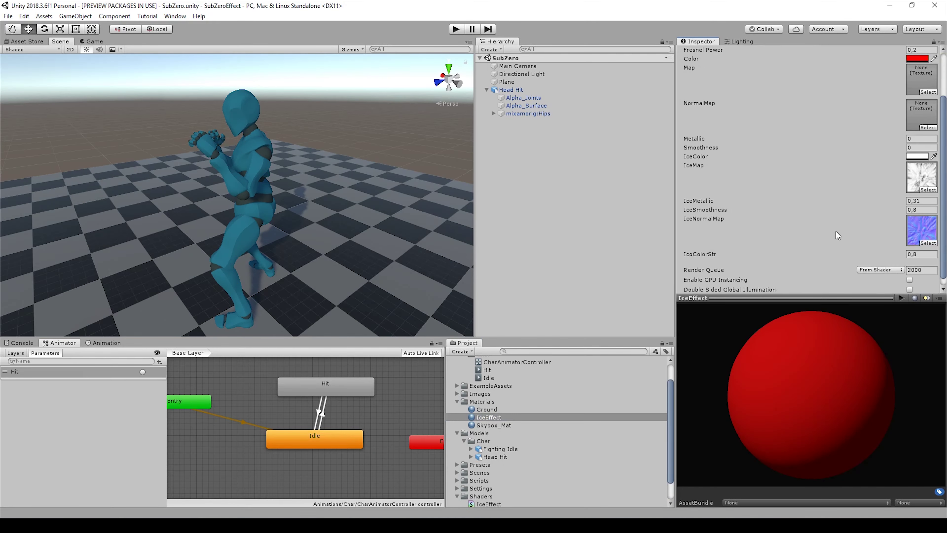
pyautogui.scroll(-1, 838, 235)
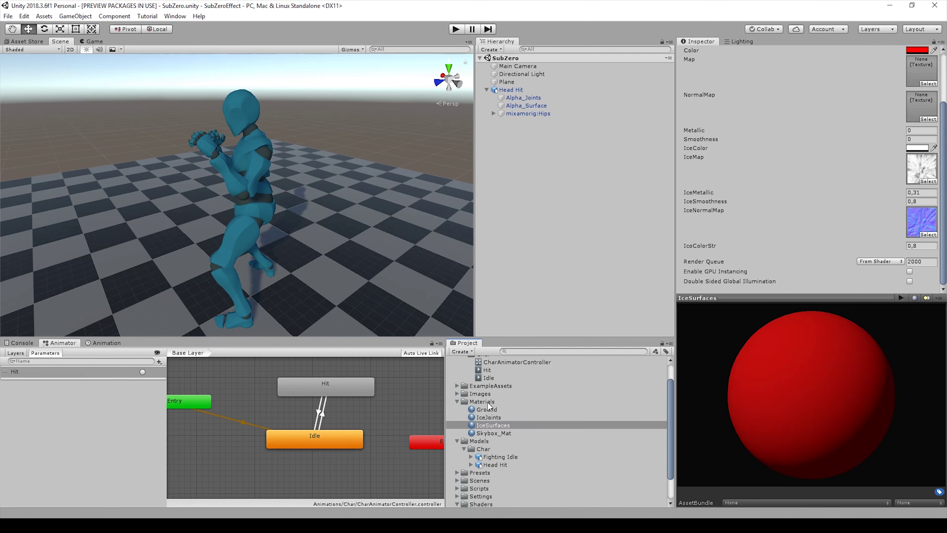
pyautogui.keyDown('shift'); pyautogui.click(489, 417); pyautogui.keyUp('shift')
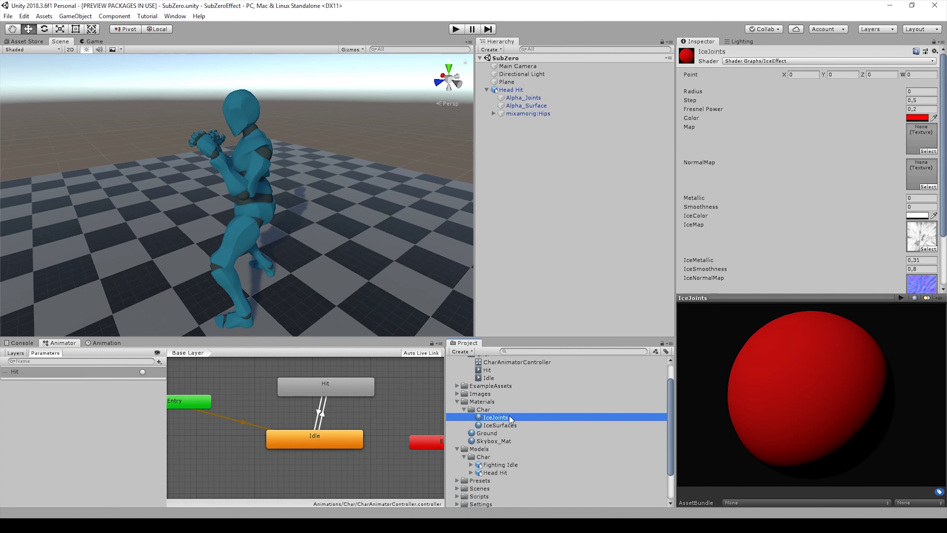
# Open a second Inspector beside the Alpha_Joints object's settings and match the IceJoints colour to its material's albedo.
pyautogui.click(526, 98)
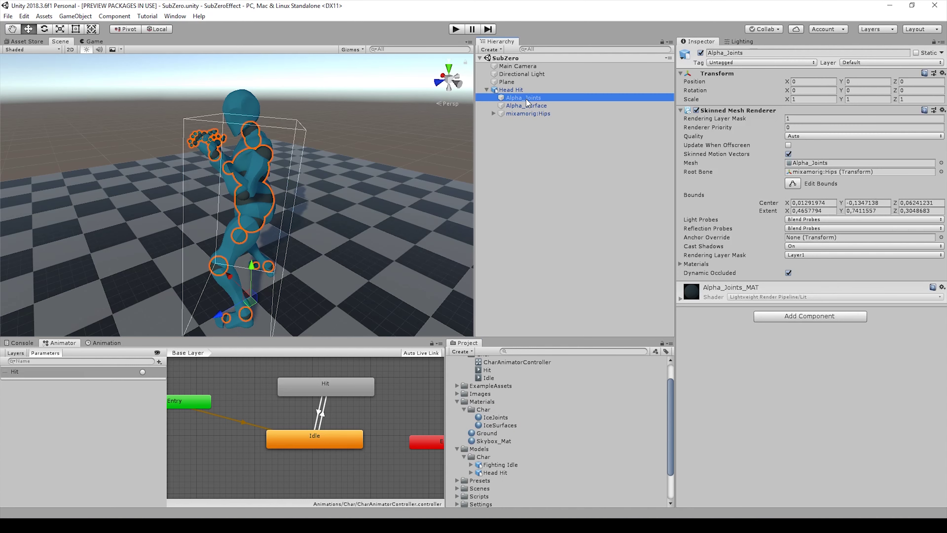
pyautogui.click(682, 300)
pyautogui.rightClick(710, 41)
pyautogui.click(587, 48)
pyautogui.click(644, 108)
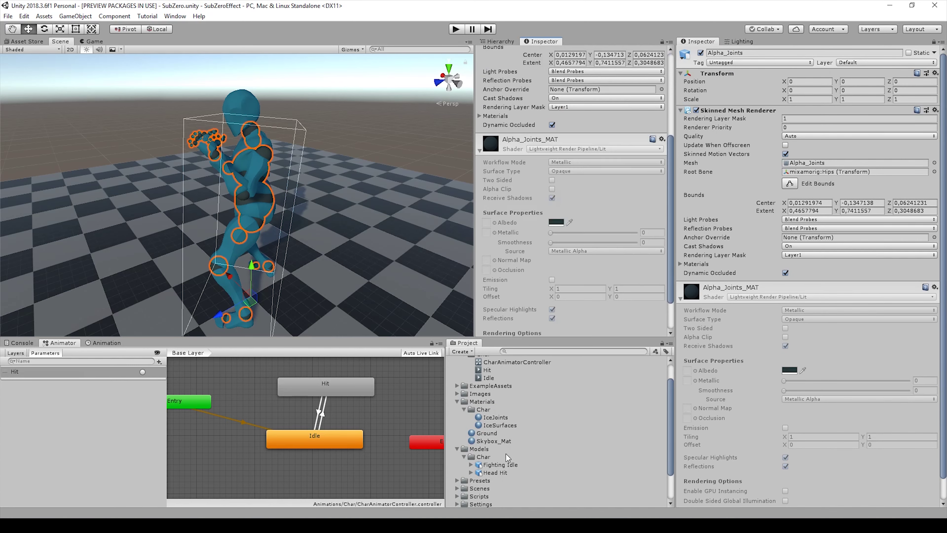
pyautogui.click(496, 417)
pyautogui.click(934, 42)
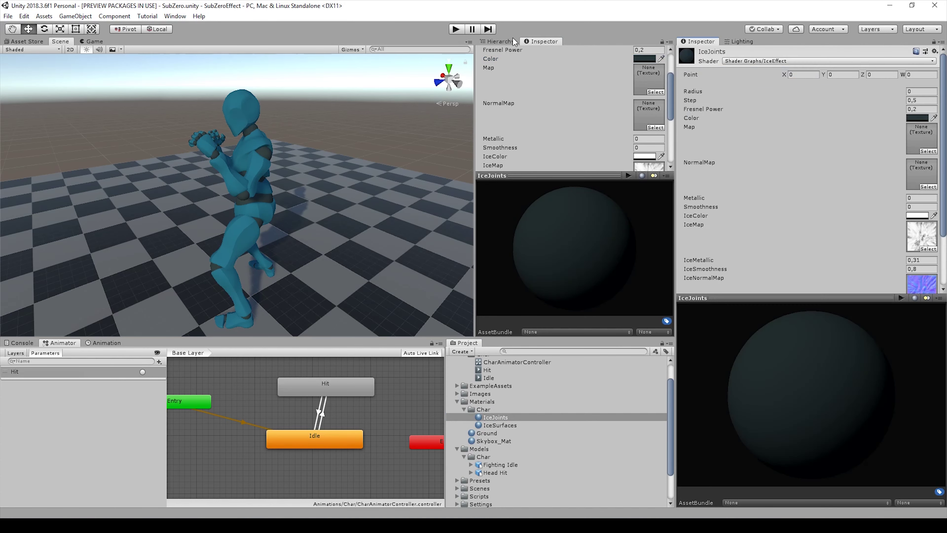
# Match the IceSurfaces material's colour to the albedo of the Alpha_Surface object's material, and release the locked Inspector.
pyautogui.click(501, 42)
pyautogui.click(522, 105)
pyautogui.click(934, 41)
pyautogui.click(541, 42)
pyautogui.click(500, 425)
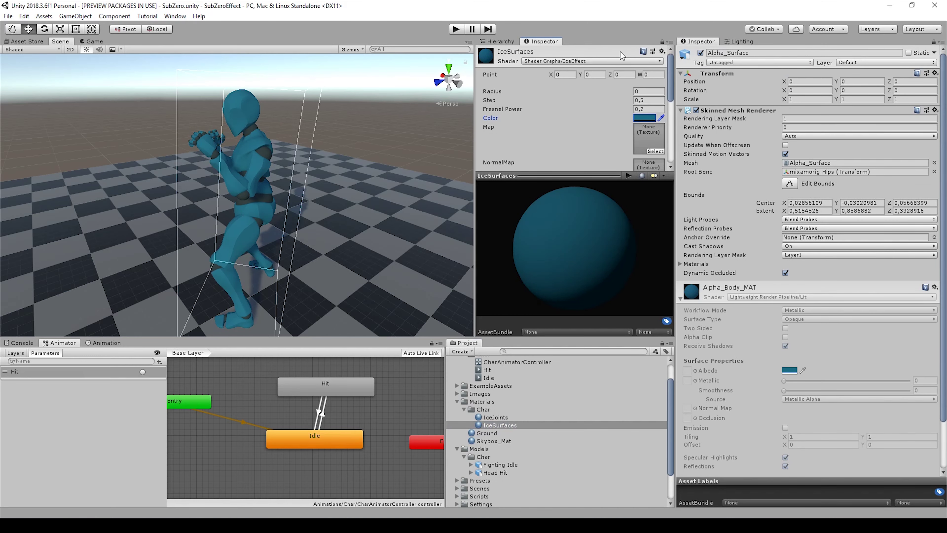
pyautogui.rightClick(693, 43)
pyautogui.click(777, 76)
# Replace the default materials of the Alpha_Joints and Alpha_Surface meshes with the matching ice materials.
pyautogui.click(500, 42)
pyautogui.click(523, 98)
pyautogui.click(680, 299)
pyautogui.click(526, 106)
pyautogui.moveTo(496, 417); pyautogui.dragTo(802, 373)
pyautogui.click(680, 299)
# Set the Radius of the IceJoints and IceSurfaces materials together to about 4.4 and inspect the ice on the character.
pyautogui.click(495, 417)
pyautogui.keyDown('shift'); pyautogui.click(500, 425); pyautogui.keyUp('shift')
pyautogui.moveTo(856, 92); pyautogui.dragTo(893, 87)
pyautogui.keyDown('alt'); pyautogui.moveTo(258, 220); pyautogui.dragTo(437, 183); pyautogui.keyUp('alt')
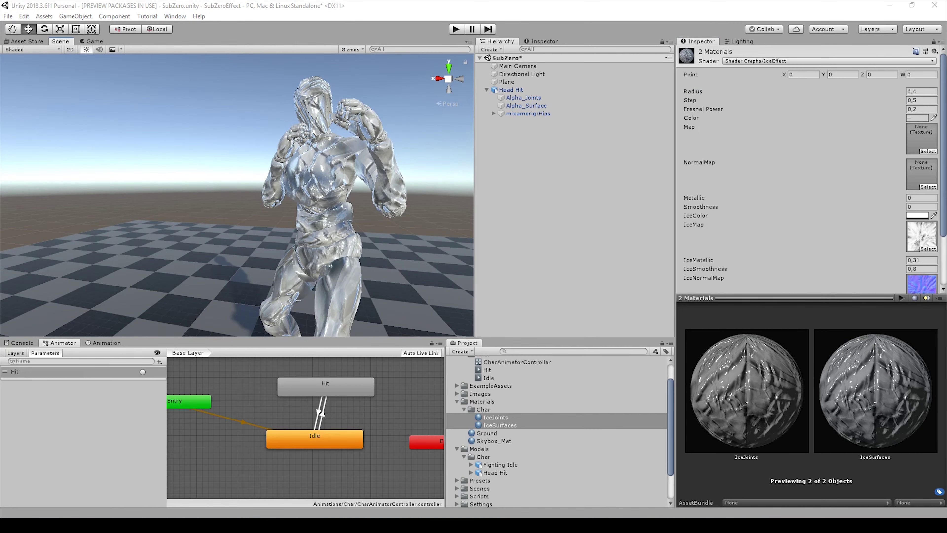
# Set IceSmoothness to 0.6 and IceMetallic to 0.2 on both ice materials.
pyautogui.scroll(-3, 925, 192)
pyautogui.press('Tab')
pyautogui.write('0.3')
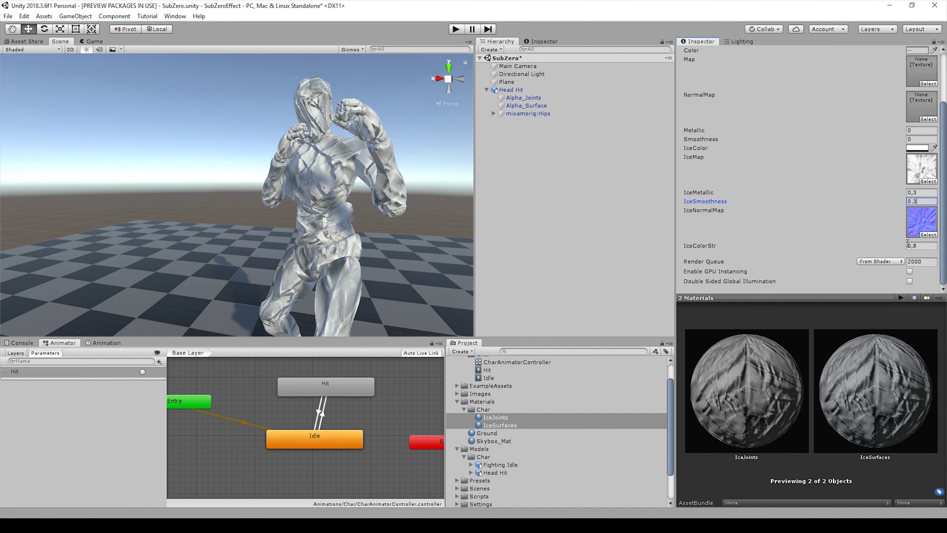
pyautogui.press('BackSpace')
pyautogui.write('6')
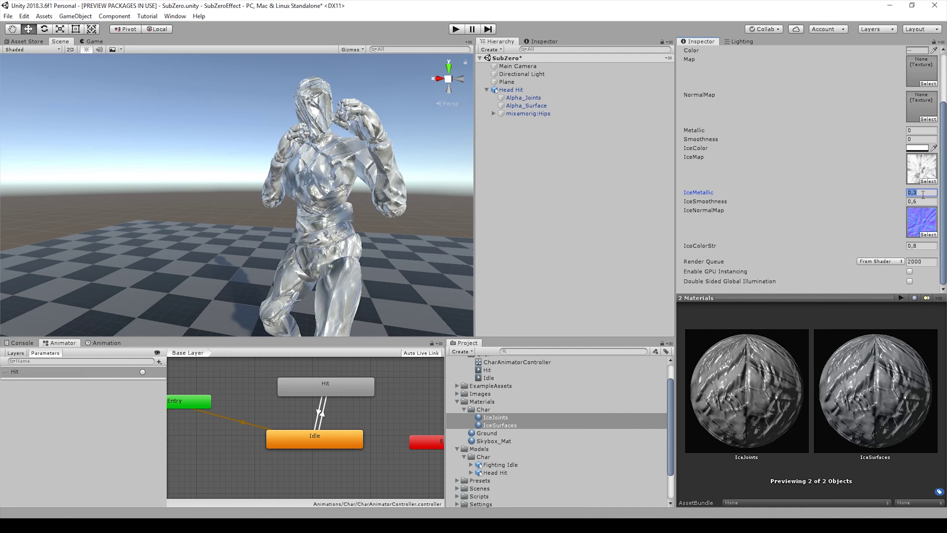
pyautogui.write('0.2')
# Reduce the Radius of both ice materials to about 1.66 to preview the ice spreading over the character.
pyautogui.scroll(4, 897, 212)
pyautogui.click(899, 109)
pyautogui.moveTo(898, 92); pyautogui.dragTo(902, 109)
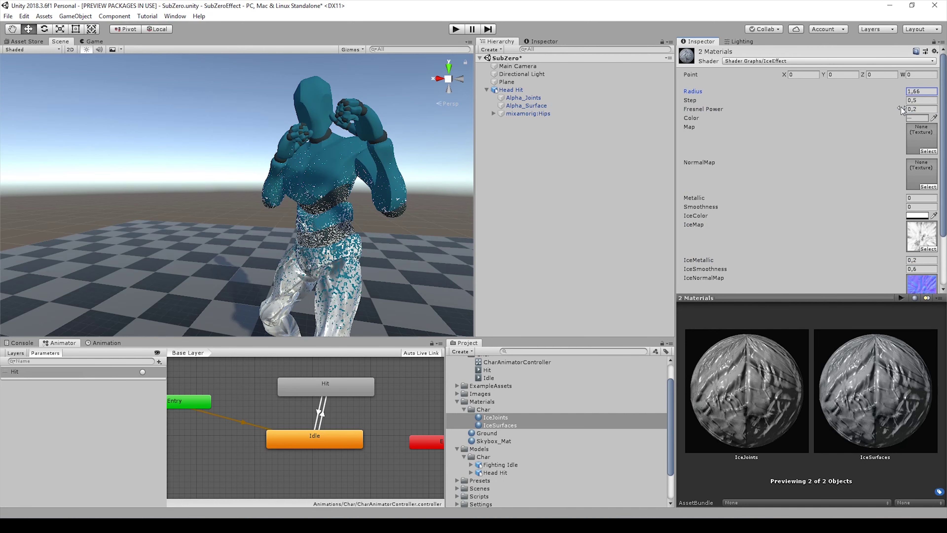
# Set IceColorStr to 0.5 on both ice materials and check the ice tint on the character.
pyautogui.scroll(-3, 898, 184)
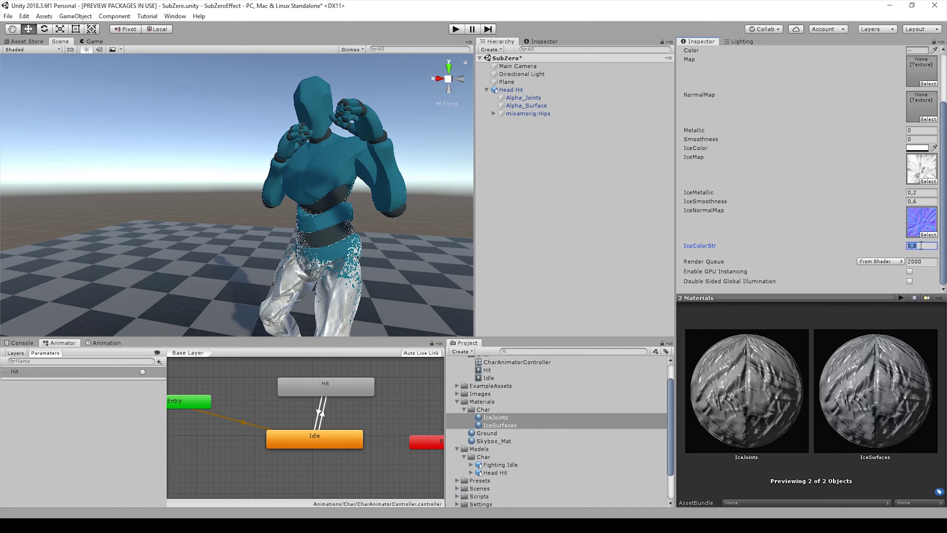
pyautogui.write('0.2')
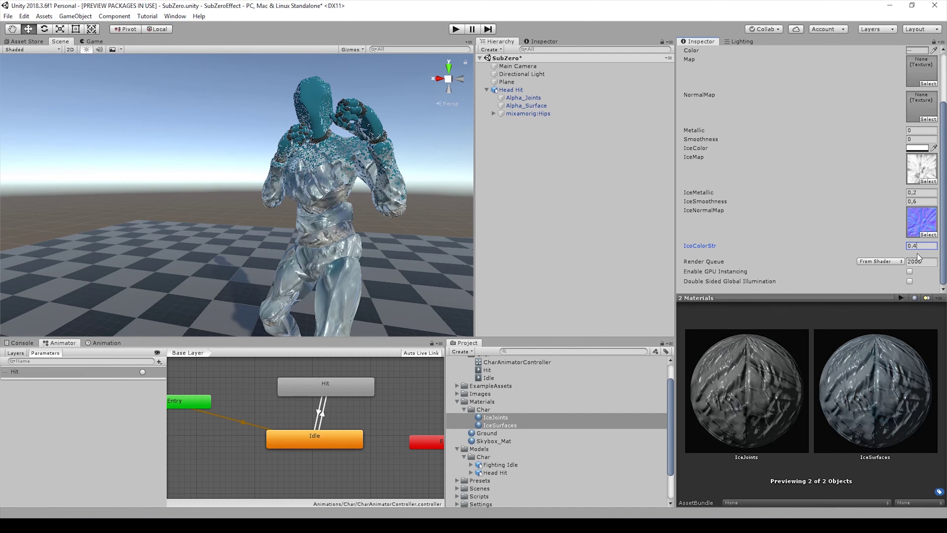
pyautogui.keyDown('alt'); pyautogui.moveTo(373, 213); pyautogui.dragTo(257, 272); pyautogui.keyUp('alt')
pyautogui.click(920, 247)
pyautogui.write('0,5')
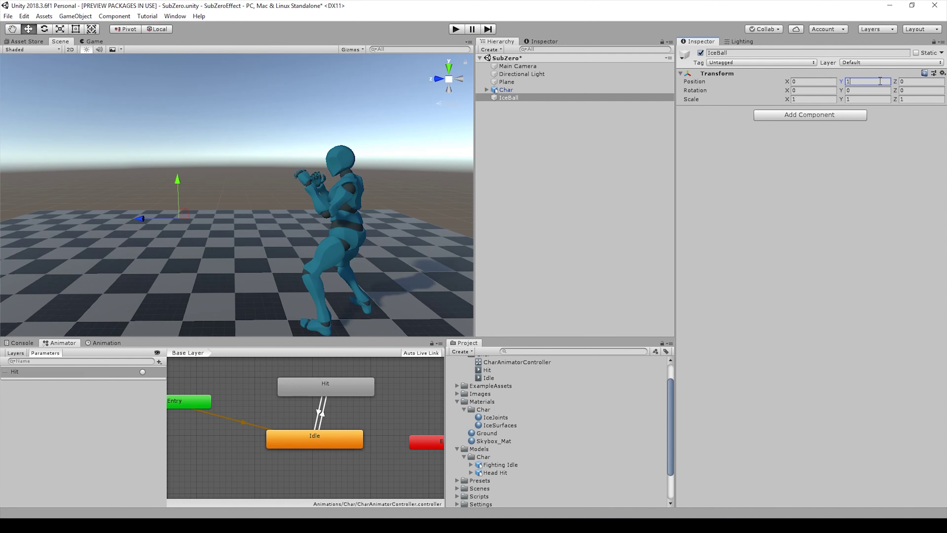
# Add a sphere as a child of IceBall and scale it uniformly to 0.25.
pyautogui.rightClick(514, 97)
pyautogui.moveTo(556, 179)
pyautogui.click(616, 189)
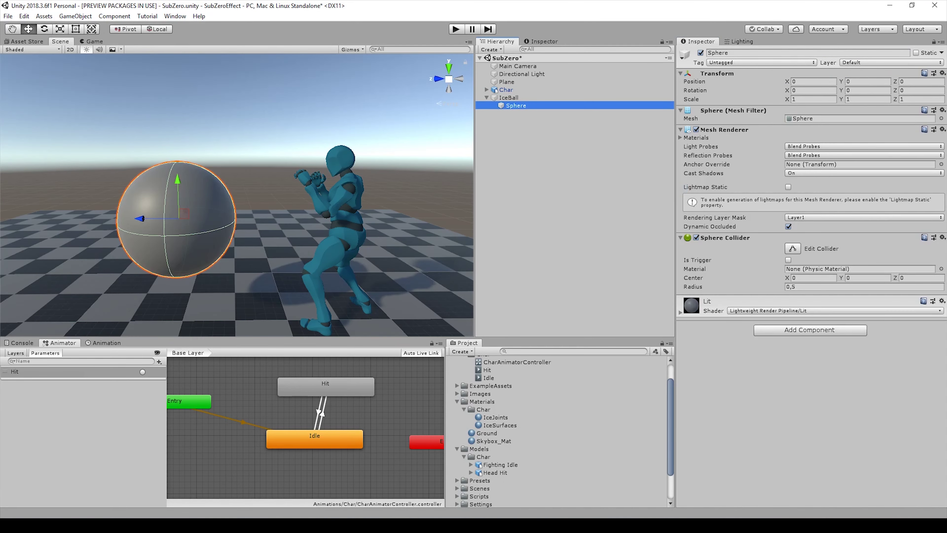
pyautogui.write('0.25')
pyautogui.click(884, 98)
pyautogui.write('0.25')
pyautogui.doubleClick(548, 99)
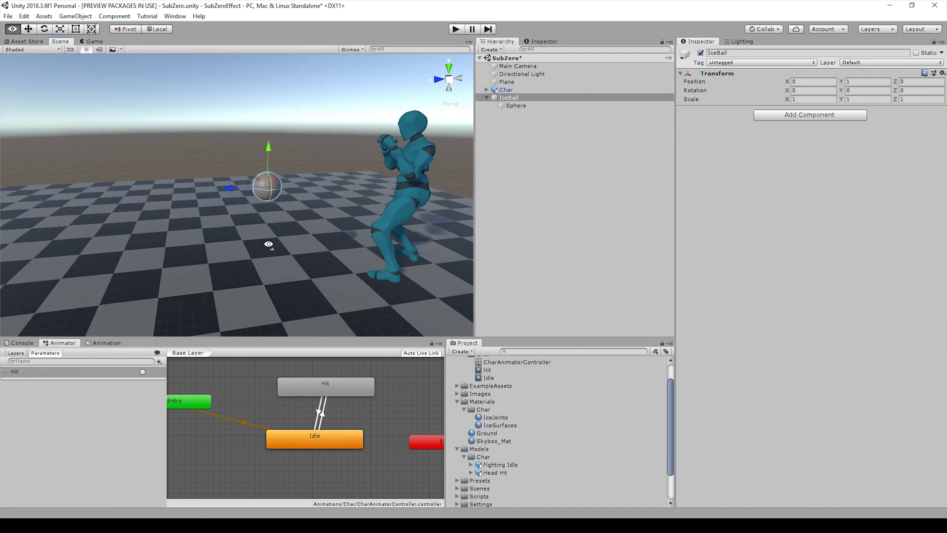
# Create a folder named IceBall inside the Materials folder.
pyautogui.rightClick(482, 401)
pyautogui.click(665, 129)
pyautogui.write('IceBall')
pyautogui.press('Return')
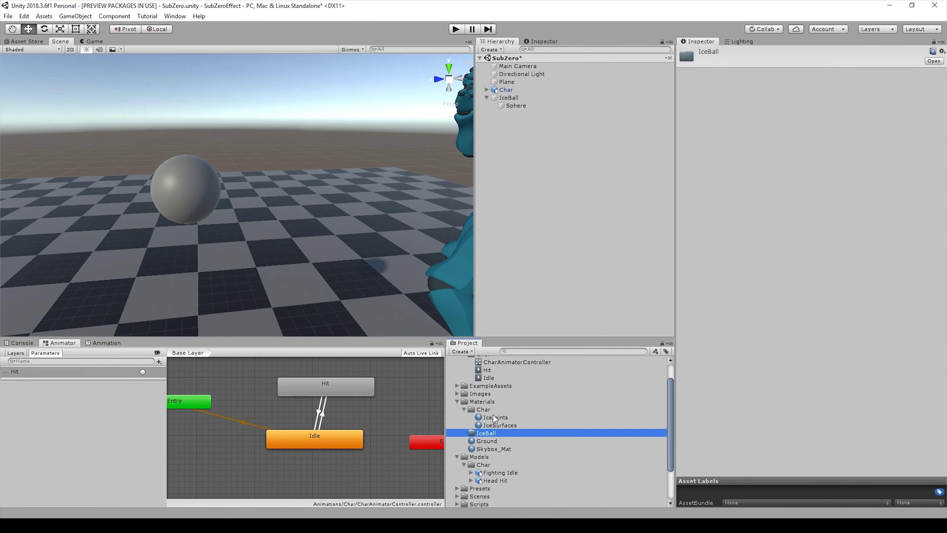
# Duplicate the IceJoints material as IceBall in the IceBall folder, apply it to the sphere, and raise its Radius to 5.13.
pyautogui.click(496, 417)
pyautogui.hotkey('ctrl', 'd')
pyautogui.moveTo(498, 425); pyautogui.dragTo(809, 370)
pyautogui.click(496, 442)
pyautogui.moveTo(832, 92); pyautogui.dragTo(913, 102)
pyautogui.keyDown('alt'); pyautogui.moveTo(326, 198); pyautogui.dragTo(297, 176); pyautogui.keyUp('alt')
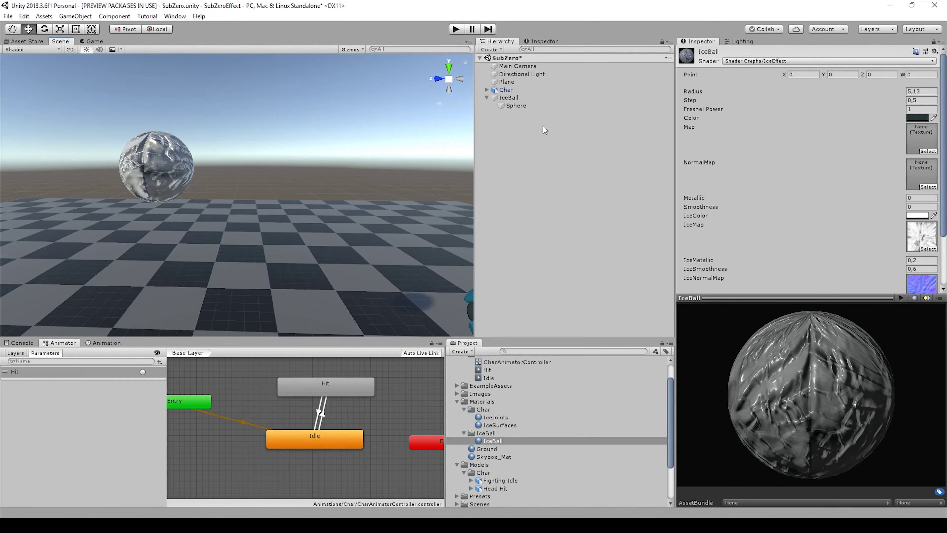
pyautogui.click(508, 97)
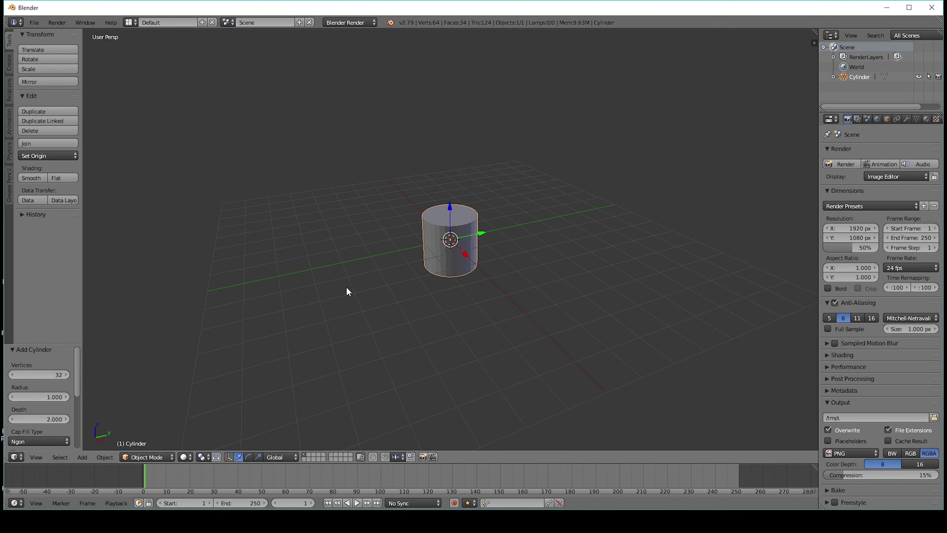
# Switch to Blender and scale the new cylinder along the Z axis.
pyautogui.press('s')
pyautogui.press('z')
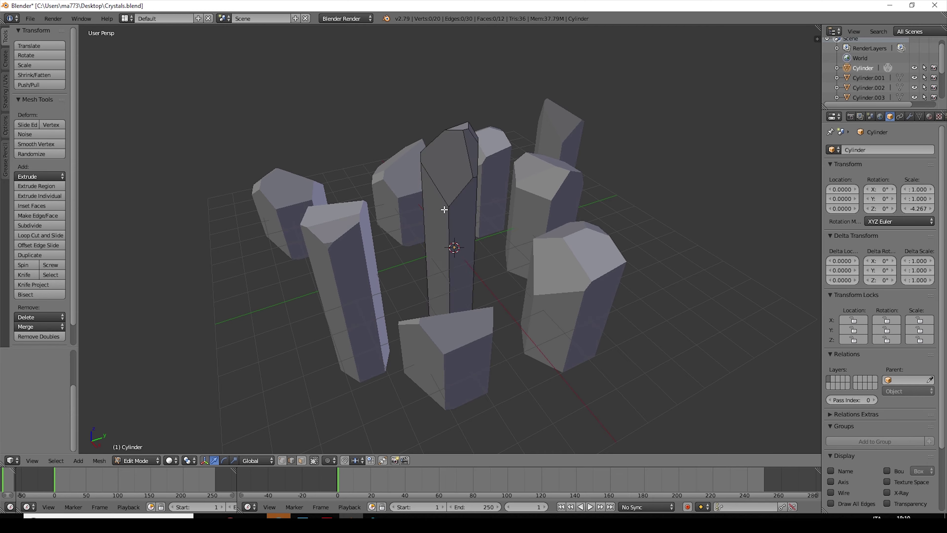
# Unwrap the whole central crystal mesh with Smart UV Project and open a UV/Image Editor beside the 3D view.
pyautogui.press('a')
pyautogui.press('u')
pyautogui.click(401, 127)
pyautogui.click(400, 197)
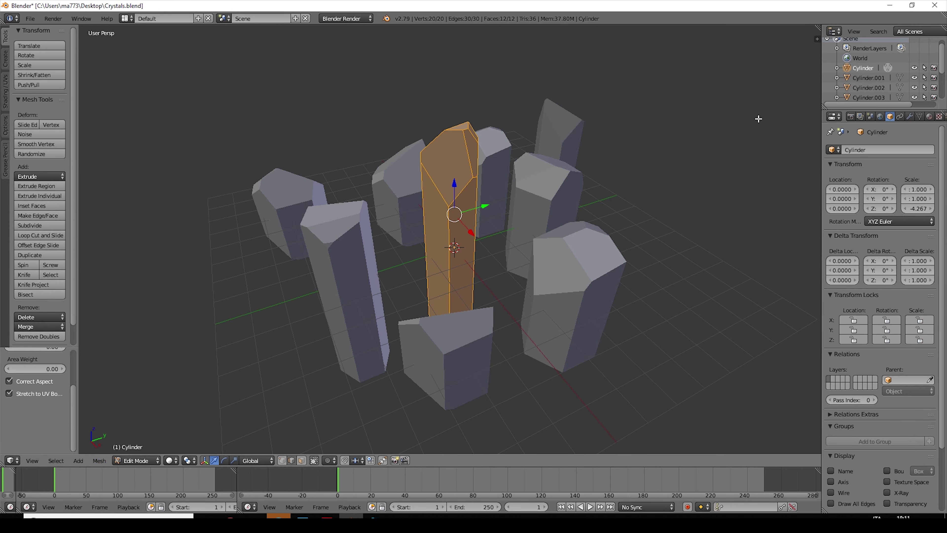
pyautogui.moveTo(818, 28); pyautogui.dragTo(380, 59)
pyautogui.click(13, 461)
pyautogui.click(36, 398)
pyautogui.moveTo(632, 280); pyautogui.dragTo(639, 251, button='middle')
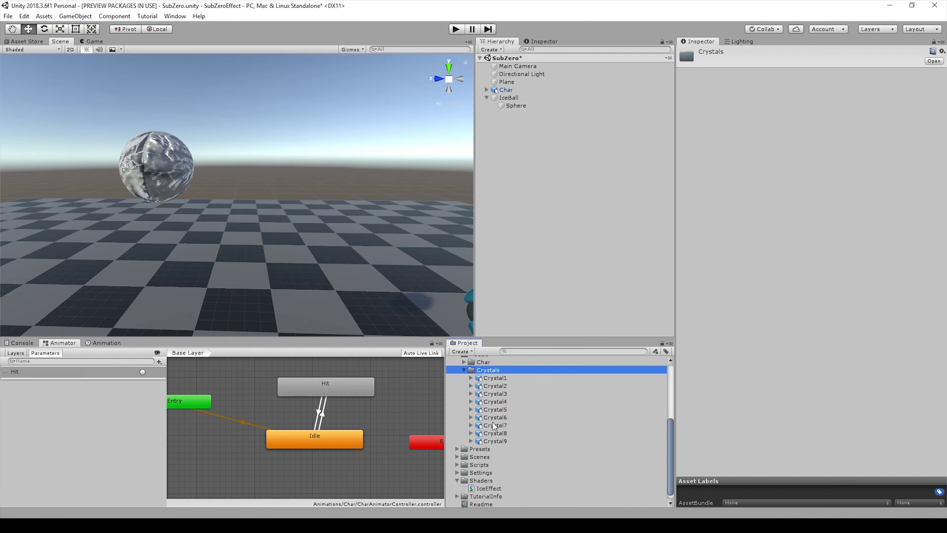
# Switch to Unity, add Crystal7 as a child of IceBall, and set its X rotation to -90.
pyautogui.click(495, 433)
pyautogui.moveTo(495, 433); pyautogui.dragTo(509, 97)
pyautogui.moveTo(265, 221); pyautogui.dragTo(266, 205, button='right')
pyautogui.click(821, 99)
pyautogui.write('-90')
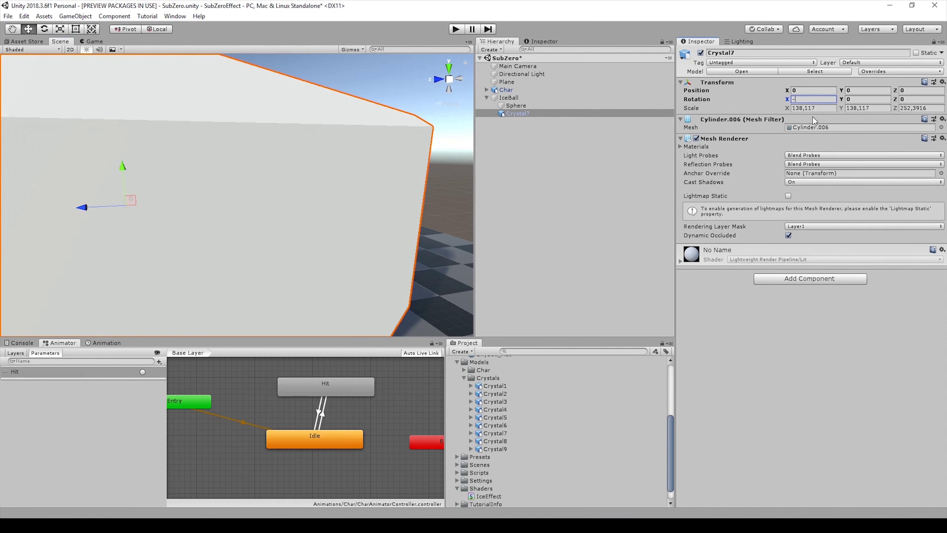
# Set the scale of Crystal7 to 13 in X and Y and 25 in Z.
pyautogui.click(829, 107)
pyautogui.write('1.3')
pyautogui.click(869, 109)
pyautogui.write('1.3')
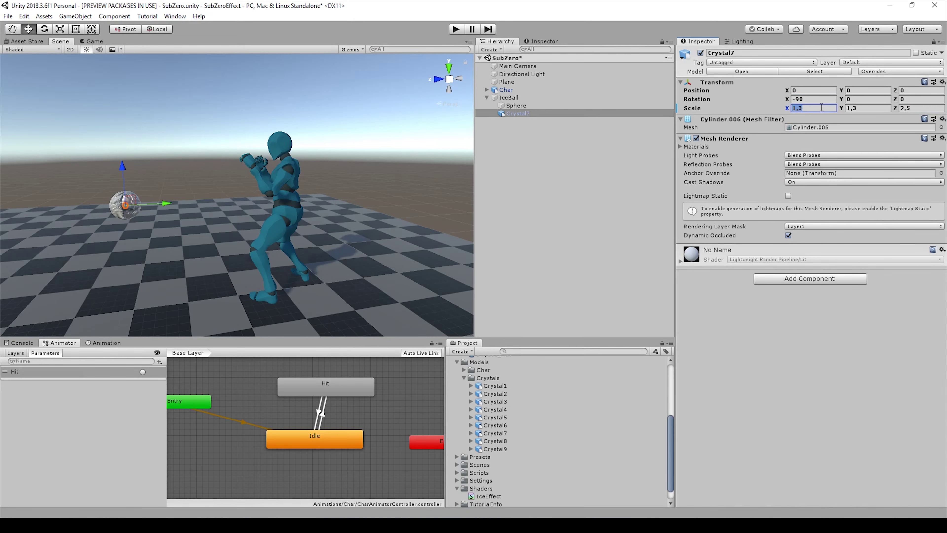
pyautogui.press('Return')
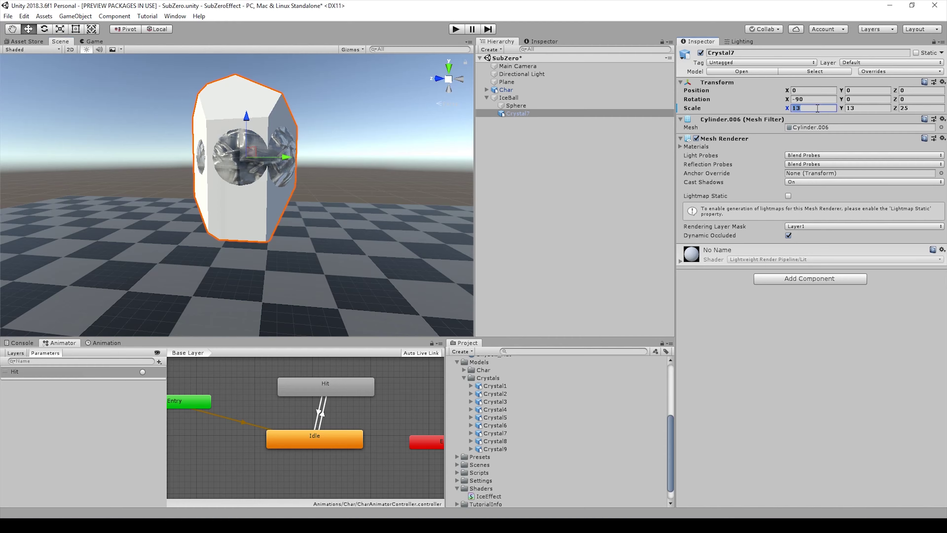
pyautogui.write('13')
# Tilt Crystal7 freely to a rotation of about -37, 39, -26 and apply the IceBall material to it.
pyautogui.moveTo(247, 120); pyautogui.dragTo(277, 166)
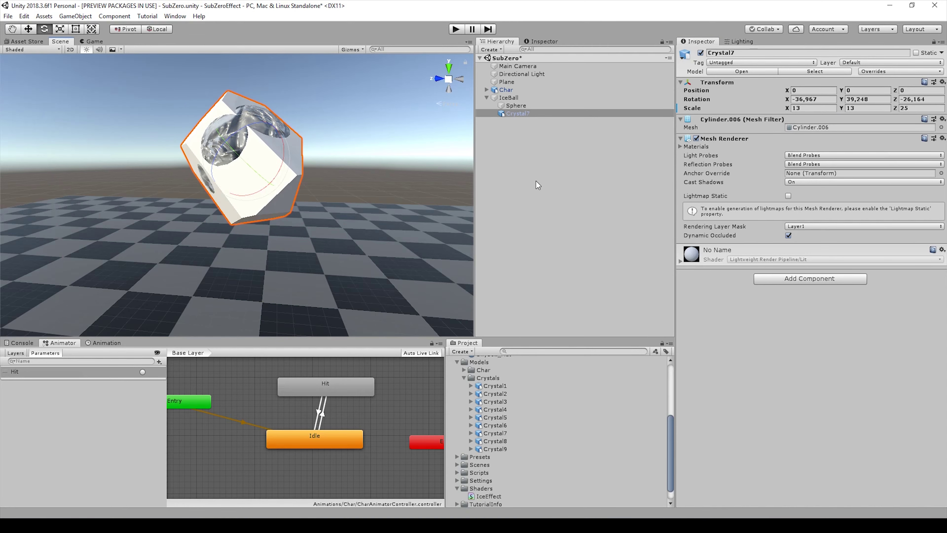
pyautogui.scroll(1, 494, 421)
pyautogui.click(491, 368)
pyautogui.moveTo(491, 369); pyautogui.dragTo(517, 114)
pyautogui.click(368, 223)
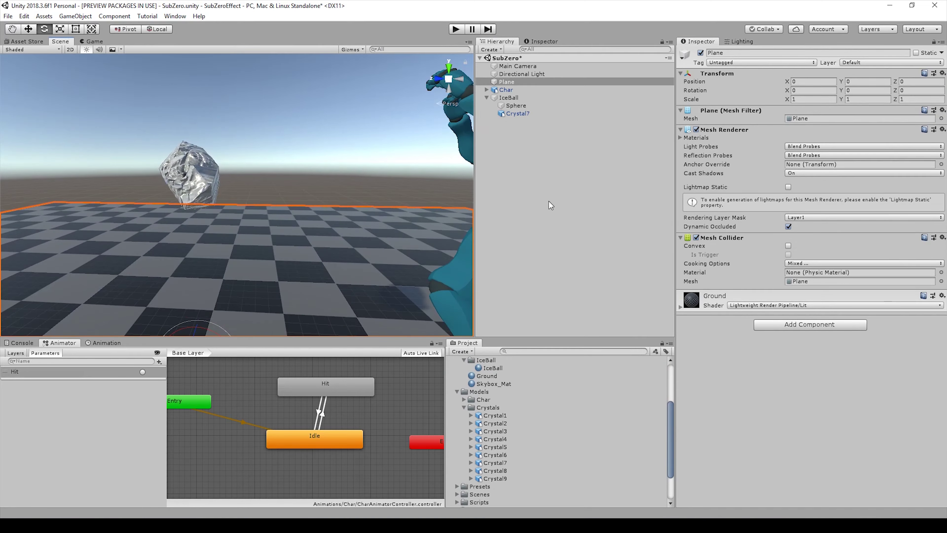
# Add a Particle System under IceBall with duration 1, start lifetime 0.3, start speed 0 and 3D start size 0.3 on all axes.
pyautogui.rightClick(524, 98)
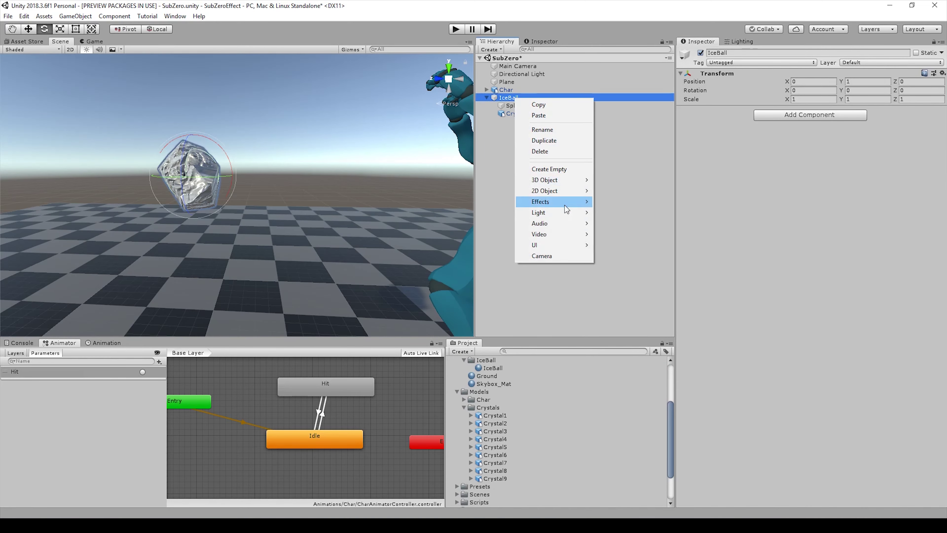
pyautogui.click(629, 203)
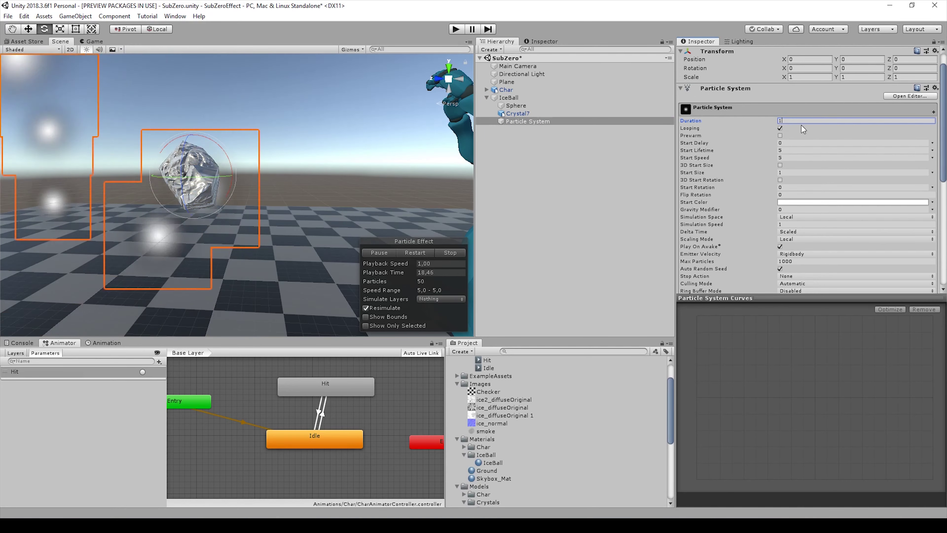
pyautogui.click(801, 150)
pyautogui.write('0.3')
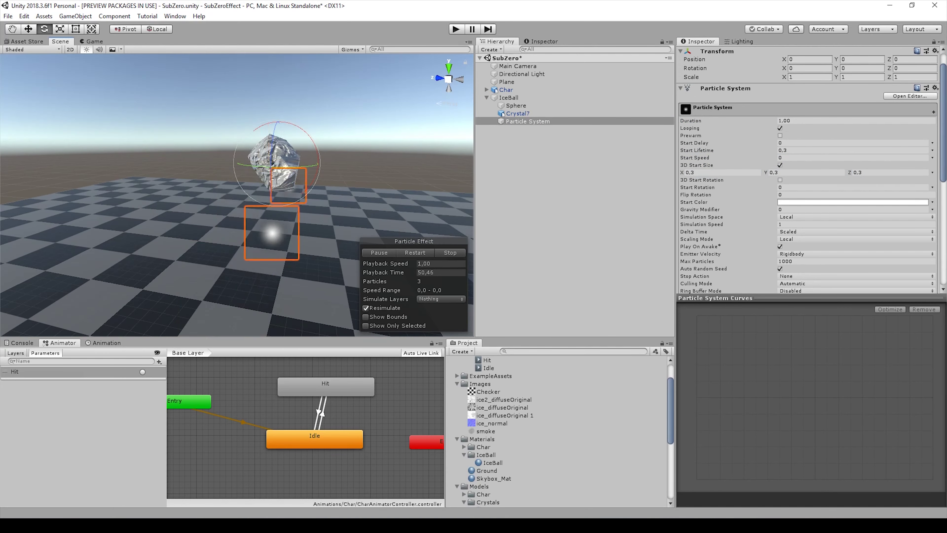
# Set the particle emission rate over time to 100 and give the cone shape an angle of 1.3 and radius of 0.1.
pyautogui.scroll(-3, 807, 224)
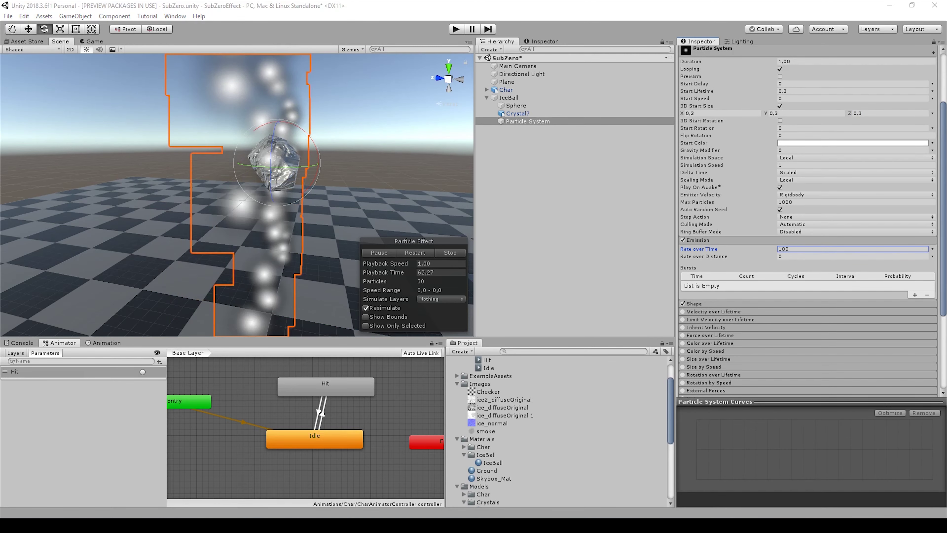
pyautogui.click(760, 305)
pyautogui.click(796, 320)
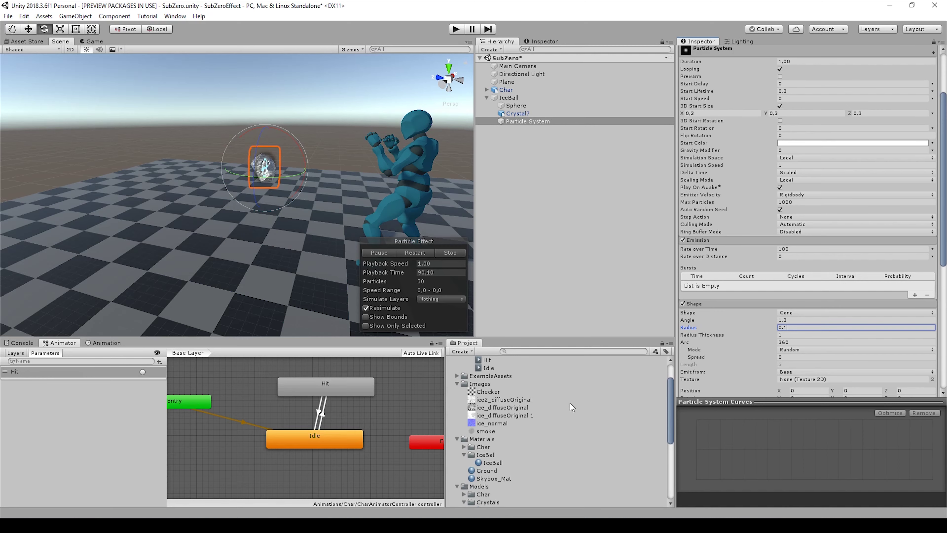
# Create a material named Smoke in the Materials folder using the Lightweight Render Pipeline/Particles/Unlit shader.
pyautogui.rightClick(483, 498)
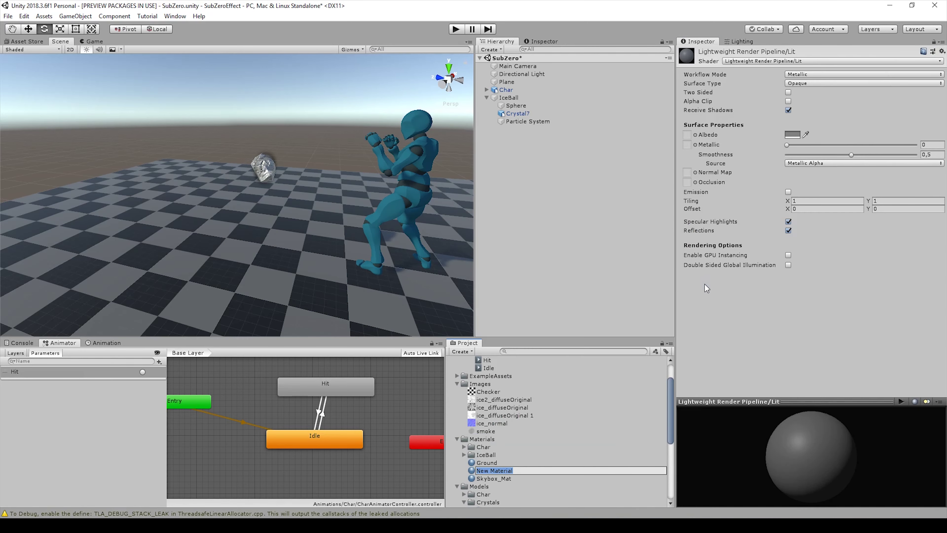
pyautogui.click(805, 62)
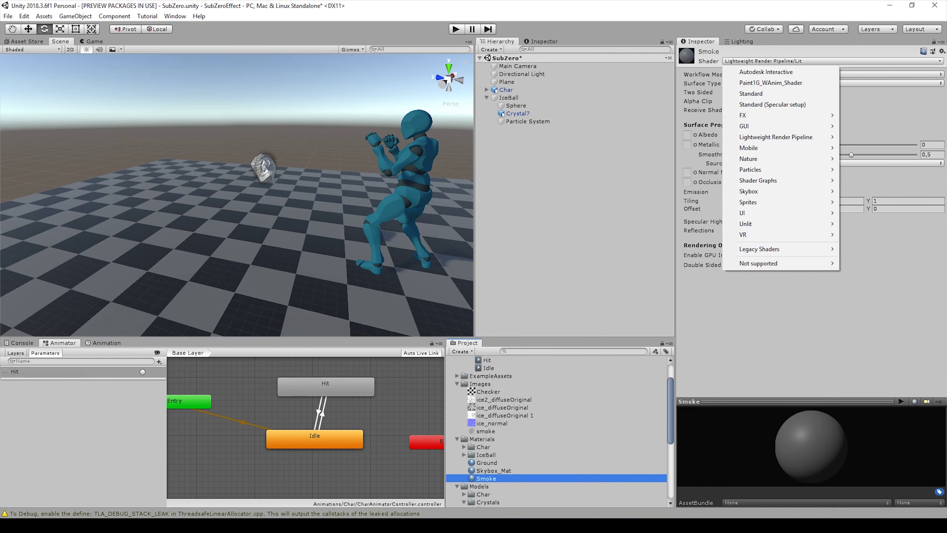
pyautogui.click(802, 60)
pyautogui.click(802, 60)
pyautogui.moveTo(805, 138)
pyautogui.moveTo(853, 158)
pyautogui.click(803, 182)
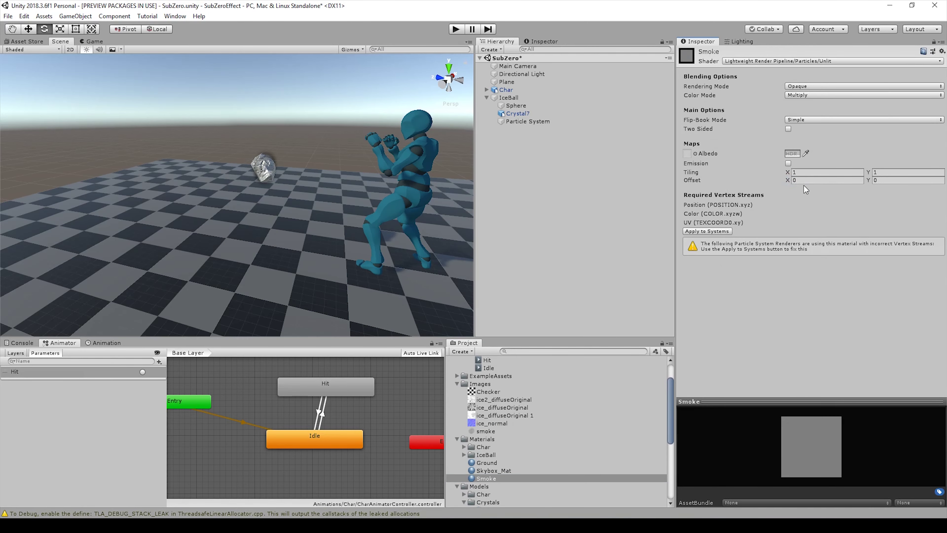
# Set the Smoke material's rendering and color modes to Additive, with the smoke texture as albedo and a white albedo color.
pyautogui.click(816, 86)
pyautogui.click(814, 142)
pyautogui.click(817, 95)
pyautogui.click(813, 117)
pyautogui.click(695, 171)
pyautogui.doubleClick(845, 359)
pyautogui.click(792, 172)
pyautogui.click(647, 182)
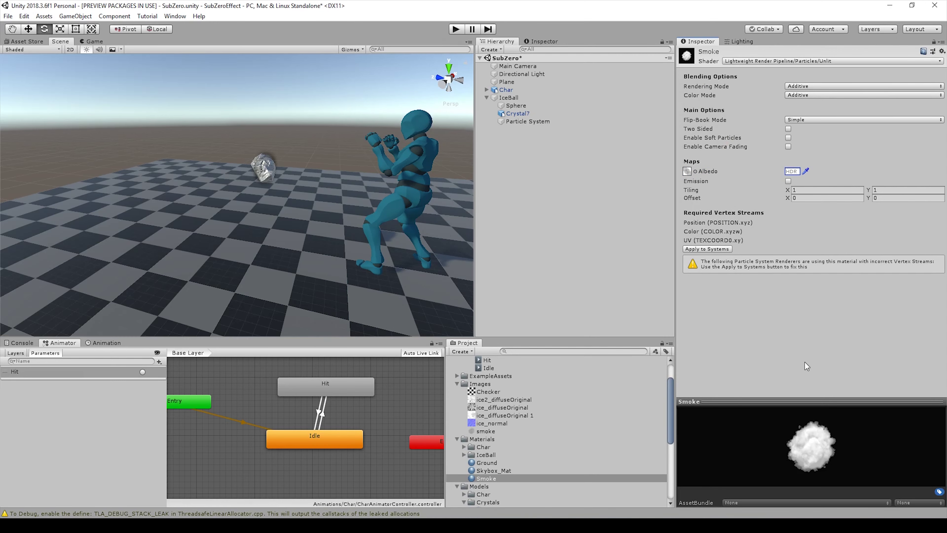
# Assign the Smoke material to the particle system's renderer and rename the particle system Smoke.
pyautogui.click(527, 121)
pyautogui.scroll(-10, 810, 262)
pyautogui.click(937, 328)
pyautogui.write('smok')
pyautogui.click(418, 104)
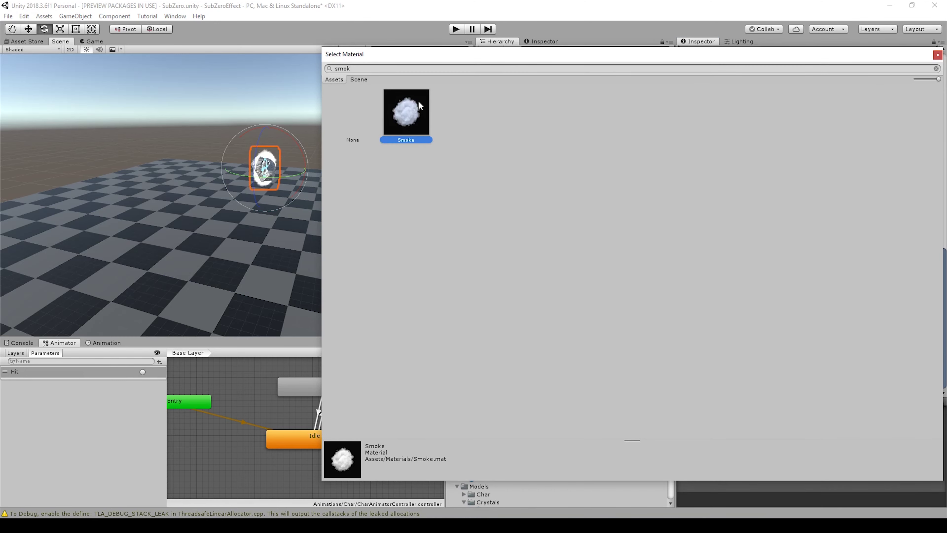
pyautogui.doubleClick(418, 101)
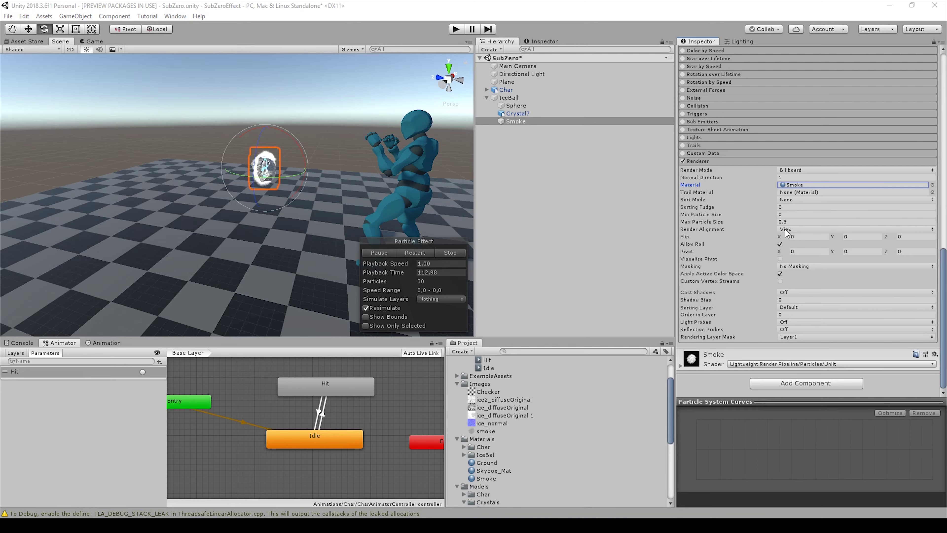
# Enable Color over Lifetime with a white gradient whose opacity peaks about a third of the way in and fades out at the end.
pyautogui.scroll(7, 785, 230)
pyautogui.click(699, 191)
pyautogui.click(682, 191)
pyautogui.click(801, 199)
pyautogui.moveTo(813, 216); pyautogui.dragTo(738, 216)
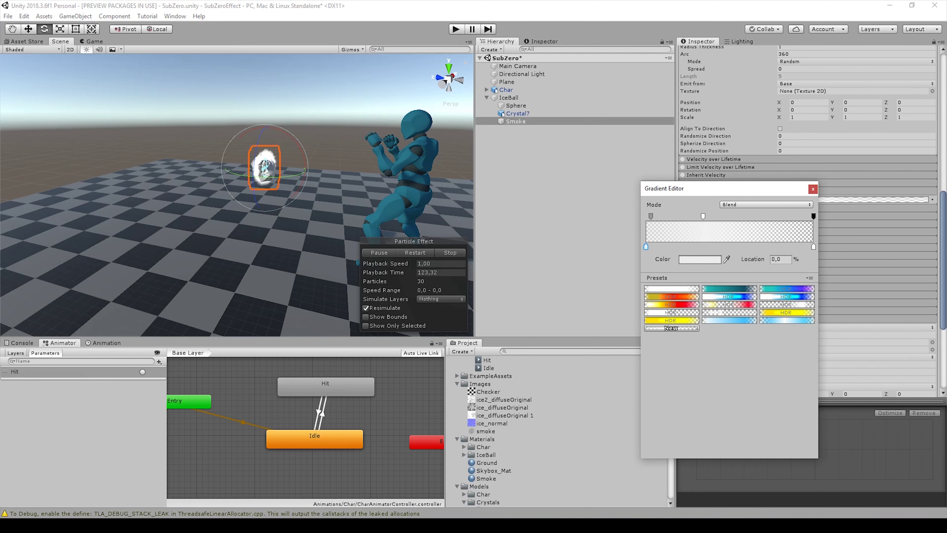
pyautogui.click(813, 189)
pyautogui.click(806, 200)
pyautogui.click(813, 189)
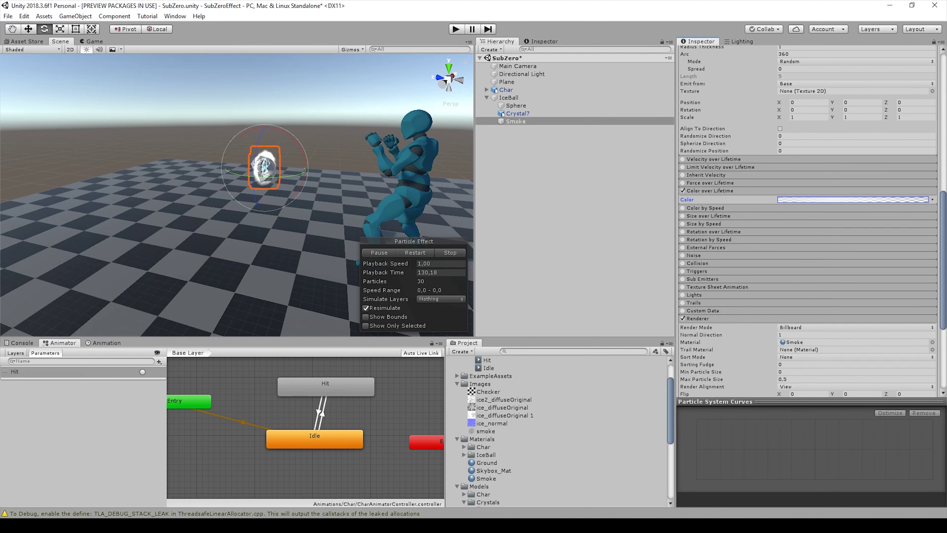
# Enable Size over Lifetime with a rising curve and turn on Rotation over Lifetime for the Smoke particles.
pyautogui.click(708, 216)
pyautogui.click(682, 216)
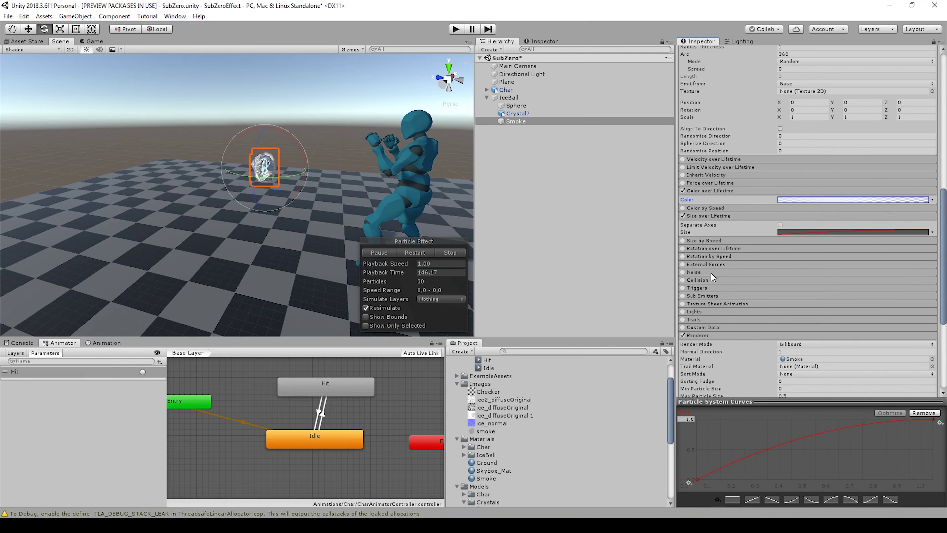
pyautogui.click(708, 248)
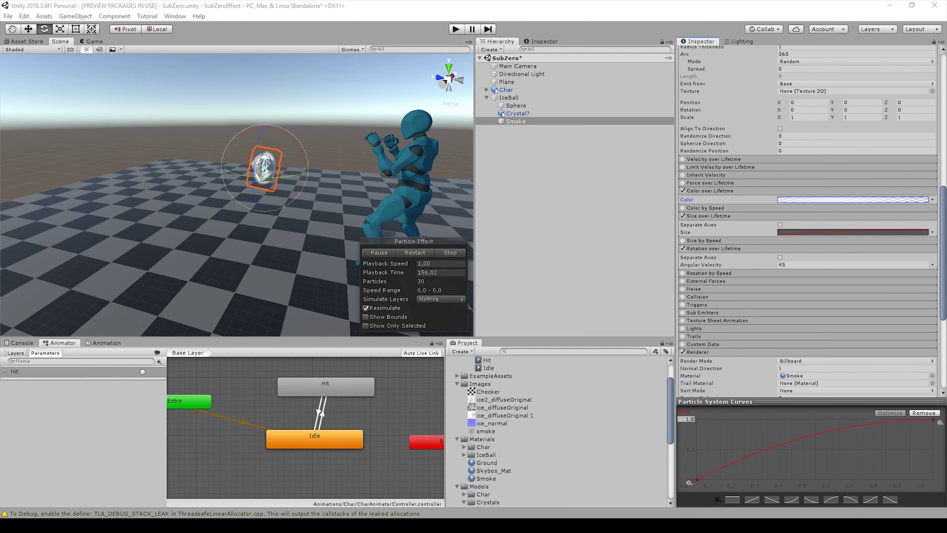
# Make the Smoke start rotation random between 0 and 360.
pyautogui.scroll(10, 737, 182)
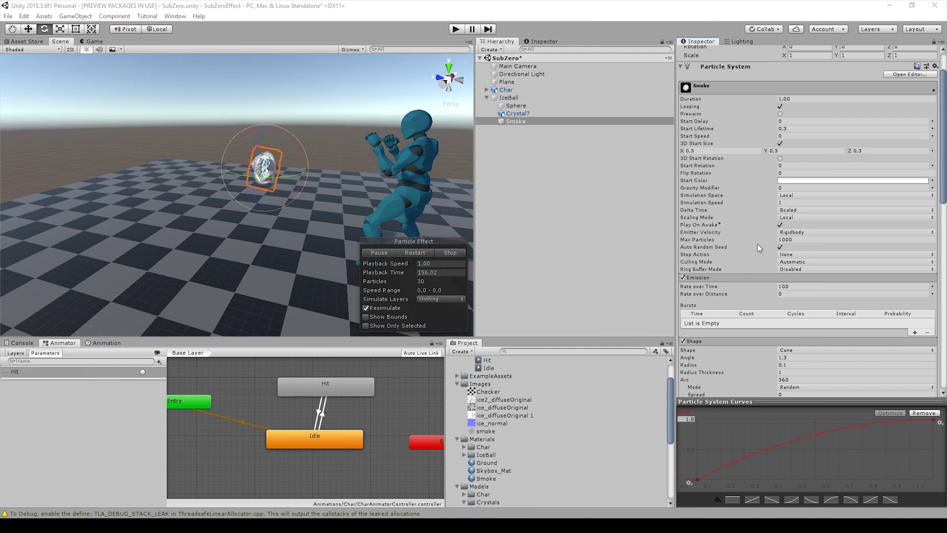
pyautogui.click(932, 166)
pyautogui.click(859, 202)
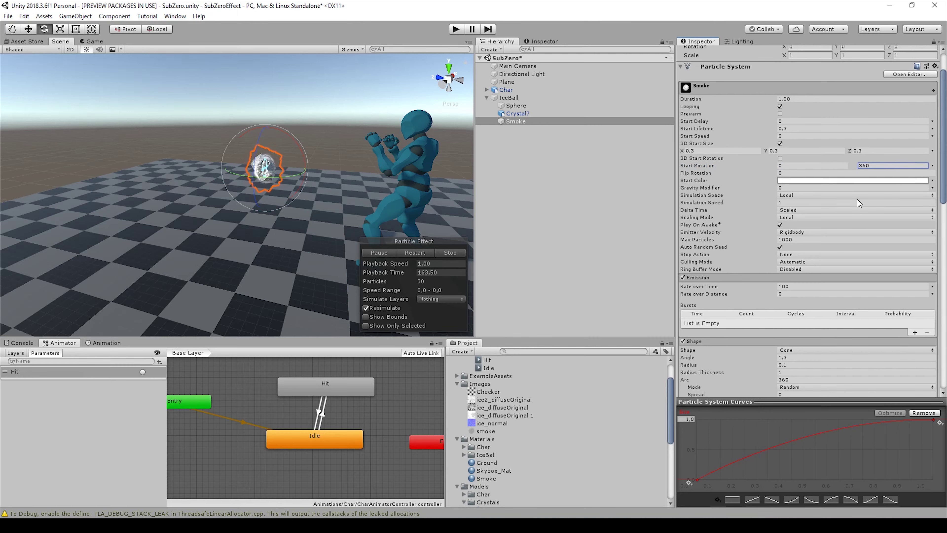
# Set the Smoke object's Z position to -0.1 and its simulation space to World.
pyautogui.keyDown('alt'); pyautogui.moveTo(364, 192); pyautogui.dragTo(402, 173); pyautogui.keyUp('alt')
pyautogui.scroll(5, 335, 179)
pyautogui.scroll(3, 887, 112)
pyautogui.click(899, 83)
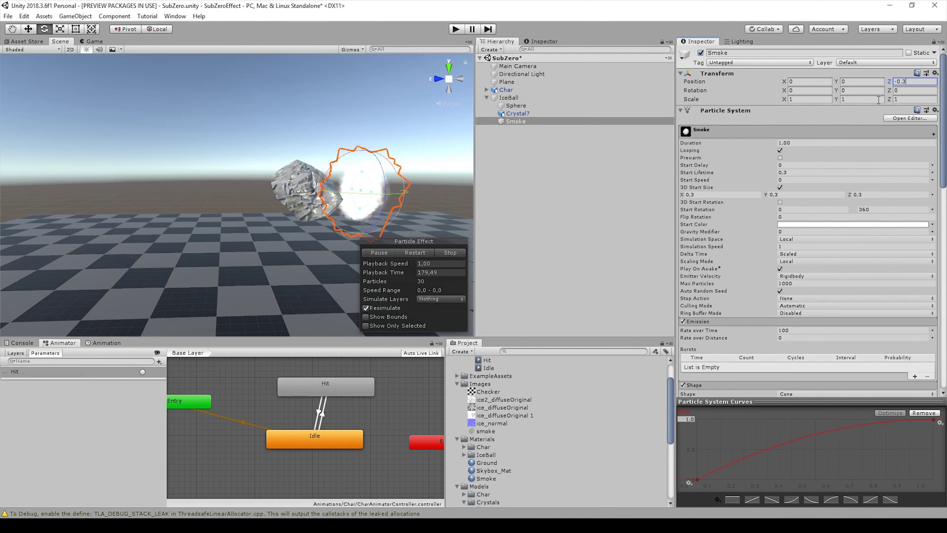
pyautogui.moveTo(429, 198)
pyautogui.mouseDown(button='right')
pyautogui.moveTo(414, 212)
pyautogui.moveTo(436, 203)
pyautogui.mouseUp(button='right')
pyautogui.click(821, 239)
pyautogui.click(810, 261)
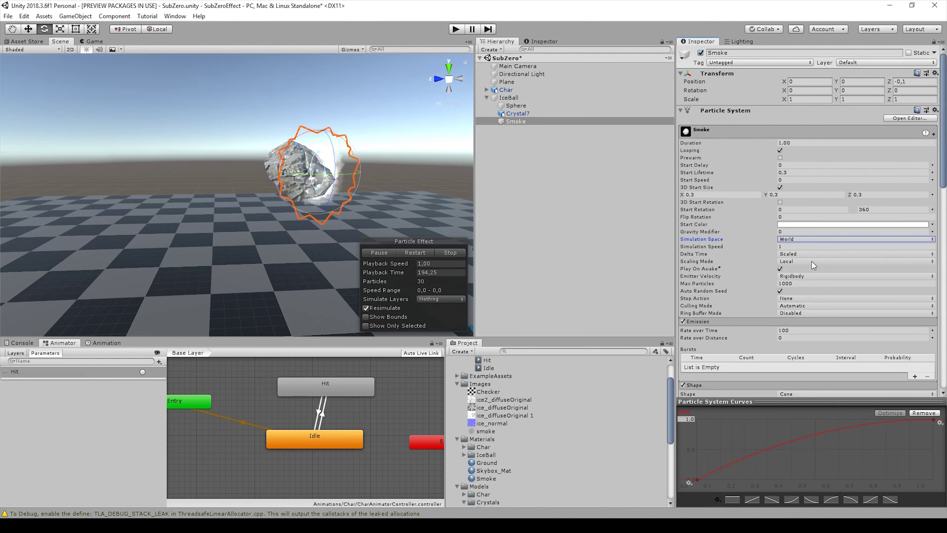
# Select the IceBall object and move it through the scene to test its smoke trail.
pyautogui.keyDown('ctrl'); pyautogui.click(509, 98); pyautogui.keyUp('ctrl')
pyautogui.press('w')
pyautogui.moveTo(300, 156); pyautogui.dragTo(268, 174)
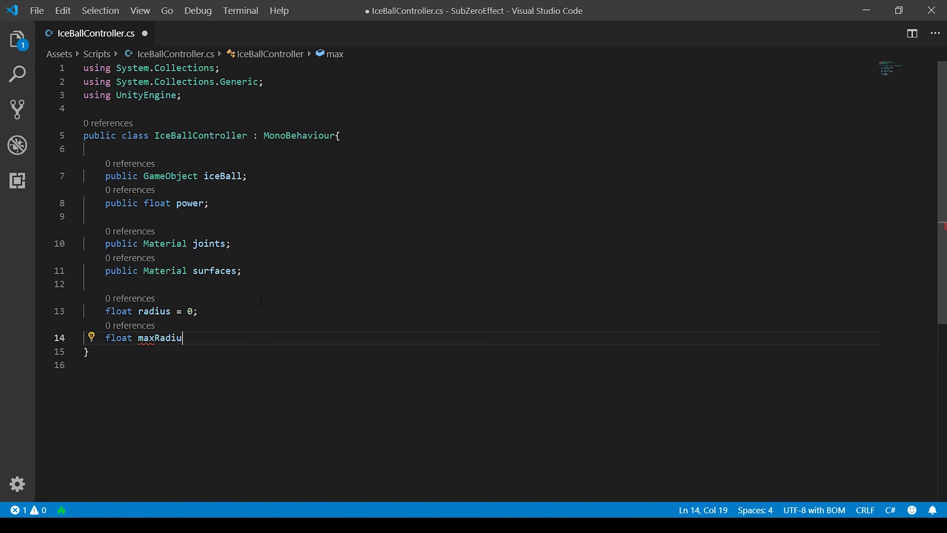
# In Visual Studio Code, complete IceBallController's maxRadius = 3 field and start iceBallAttack() with var ib = Instantiate(iceBall, new Vector3()).
pyautogui.write(';')
pyautogui.scroll(-3, 261, 302)
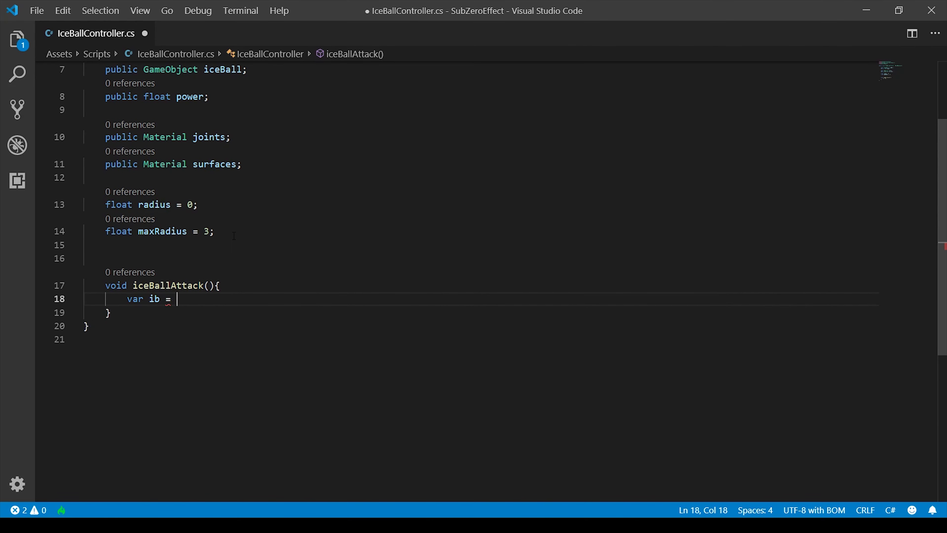
pyautogui.write('(iceBall, new Vector3(')
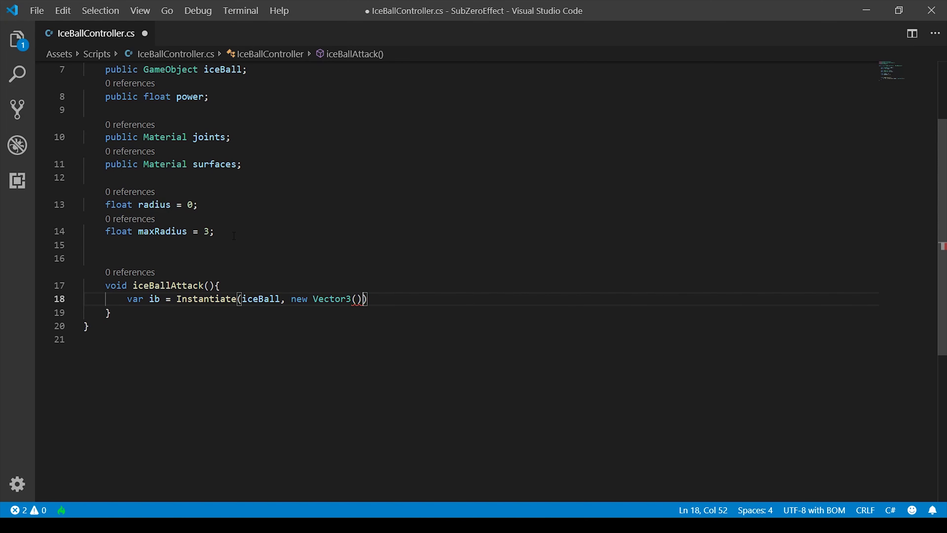
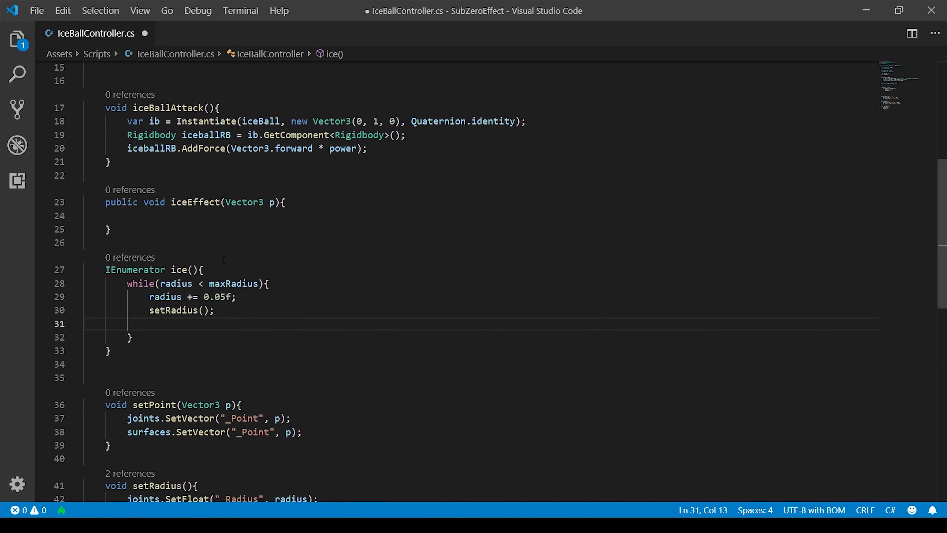
# End the ice() loop body with yield return null; and give setRadius a float r parameter used in both SetFloat calls.
pyautogui.write('yield return null;')
pyautogui.scroll(-3, 292, 297)
pyautogui.scroll(-3, 291, 300)
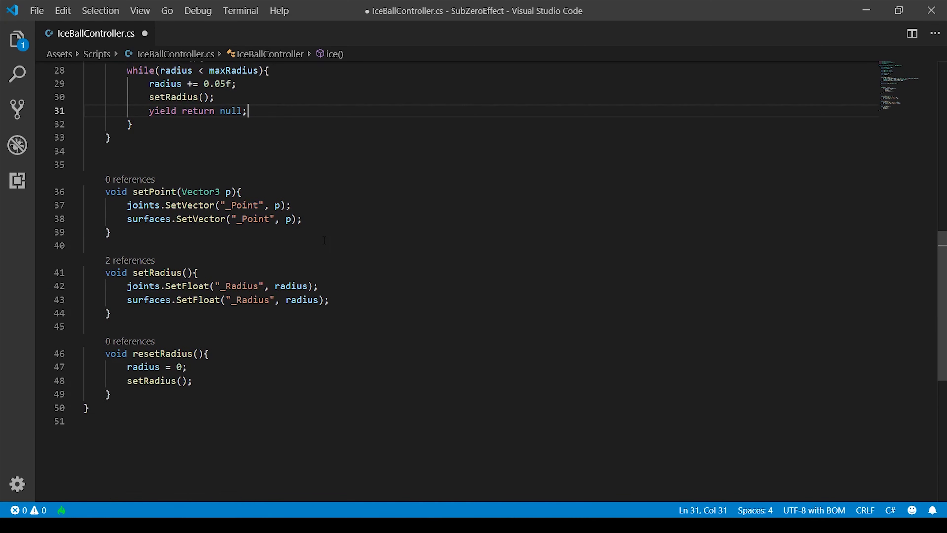
pyautogui.click(187, 272)
pyautogui.write('float r')
pyautogui.doubleClick(291, 285)
pyautogui.write('r')
# Pass radius to setRadius inside the ice() loop, and reduce resetRadius() to a single setRadius(0) call.
pyautogui.scroll(3, 298, 306)
pyautogui.click(204, 203)
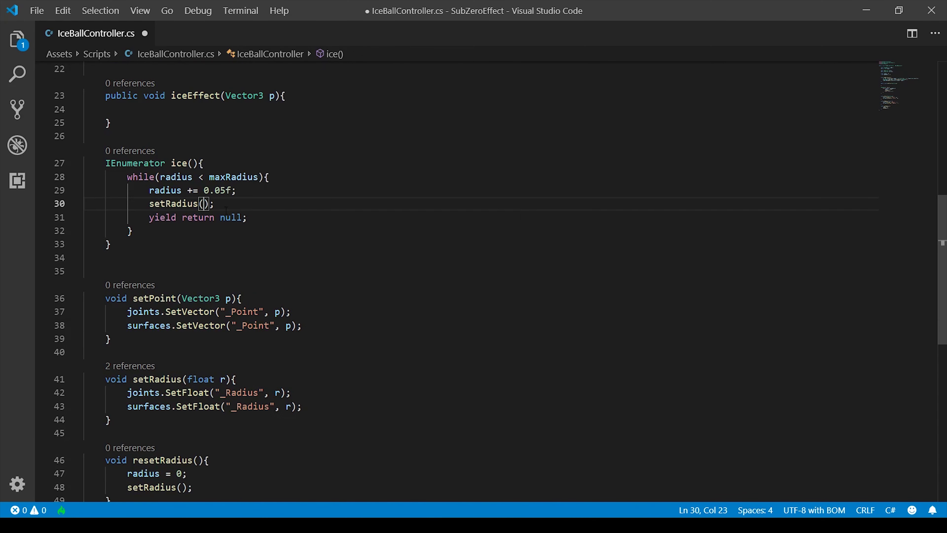
pyautogui.scroll(-3, 275, 206)
pyautogui.click(182, 347)
pyautogui.write('0')
pyautogui.moveTo(187, 332); pyautogui.dragTo(209, 318)
pyautogui.press('BackSpace')
pyautogui.scroll(6, 266, 325)
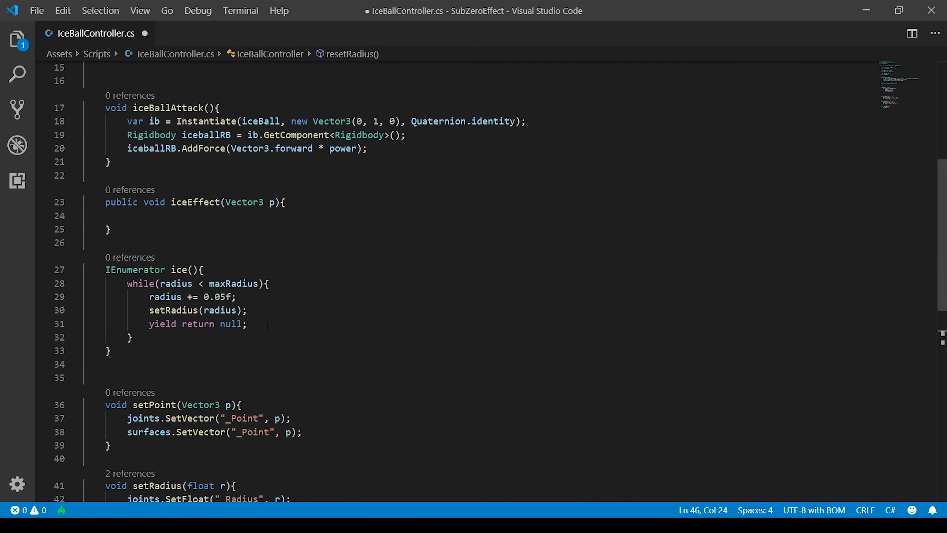
# Put radius = 0; back at the start of resetRadius(), pass radius to its setRadius call and save the script.
pyautogui.scroll(-4, 266, 322)
pyautogui.click(210, 389)
pyautogui.press('Return')
pyautogui.write('radius = 0;')
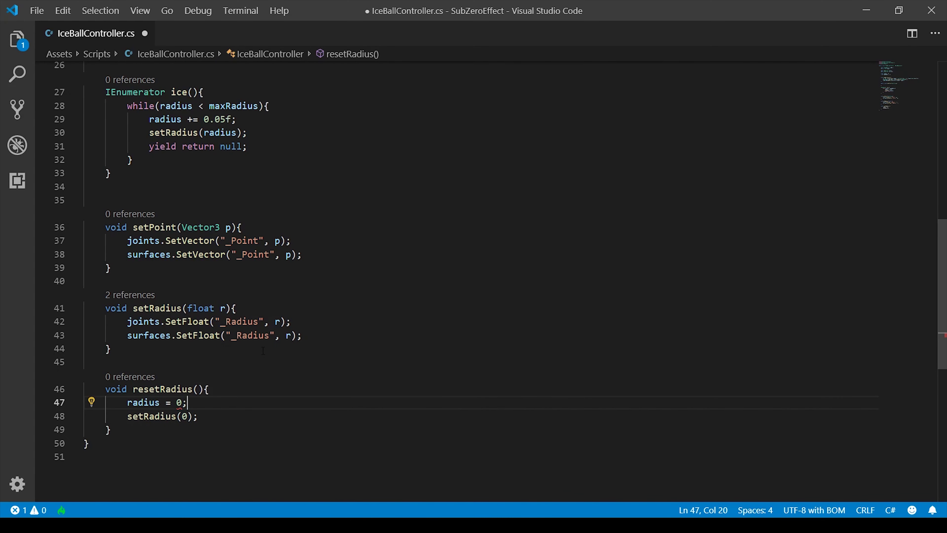
pyautogui.doubleClick(182, 415)
pyautogui.write('radius')
pyautogui.hotkey('ctrl', 's')
# Fill the iceEffect method with setPoint(p); and StartCoroutine(ice());.
pyautogui.scroll(2, 329, 338)
pyautogui.scroll(2, 330, 338)
pyautogui.click(209, 180)
pyautogui.write('setPoint(p);')
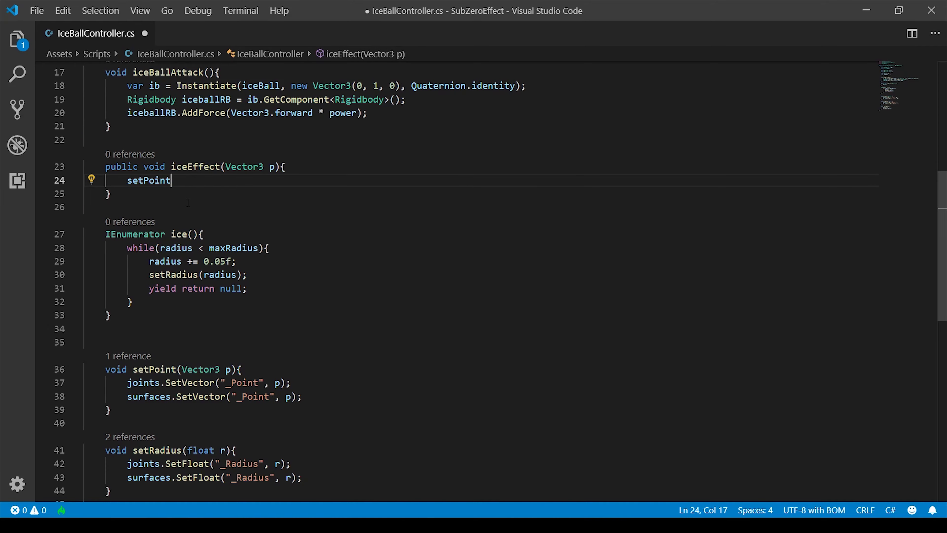
pyautogui.press('Return')
pyautogui.write('StartCoroutine(ice(')
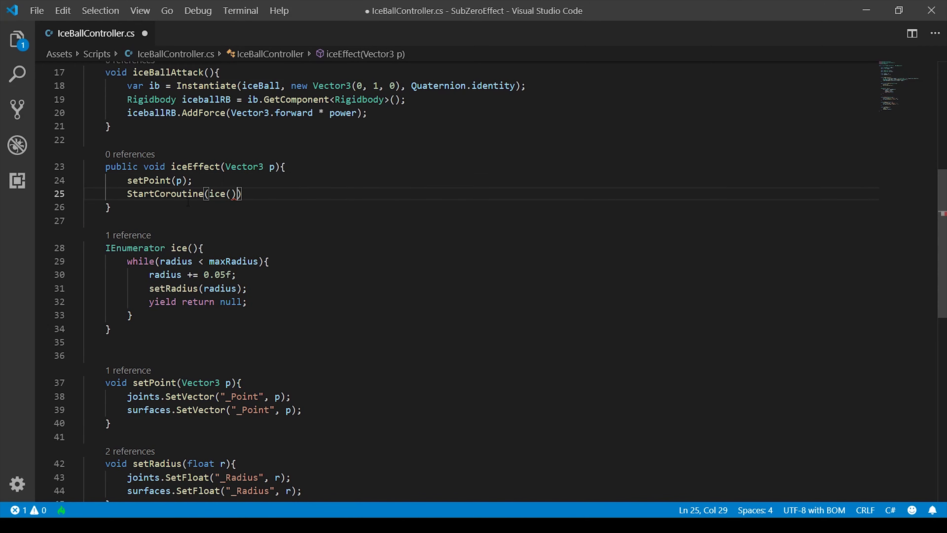
pyautogui.write(';')
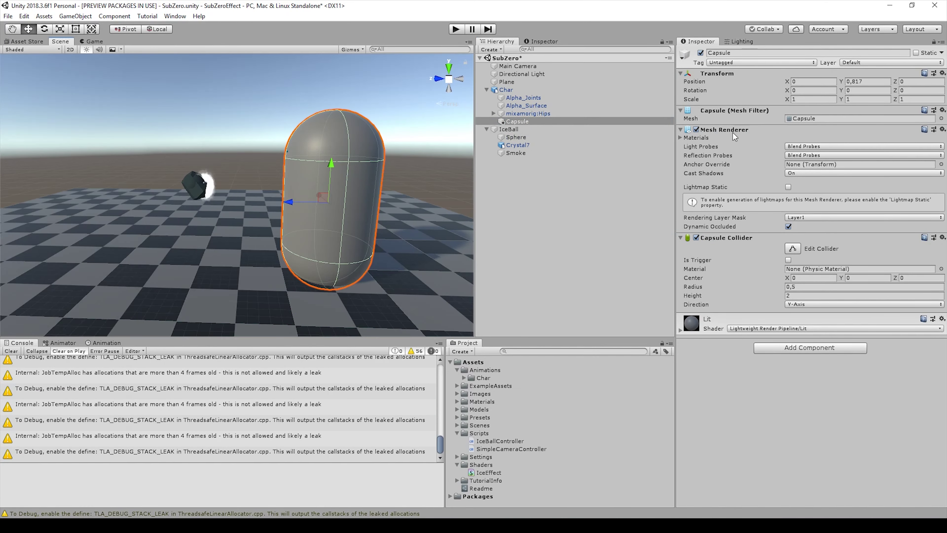
# Switch to Unity and remove the Mesh Renderer and Mesh Filter components from the Capsule under Char.
pyautogui.click(942, 129)
pyautogui.click(879, 155)
pyautogui.click(942, 110)
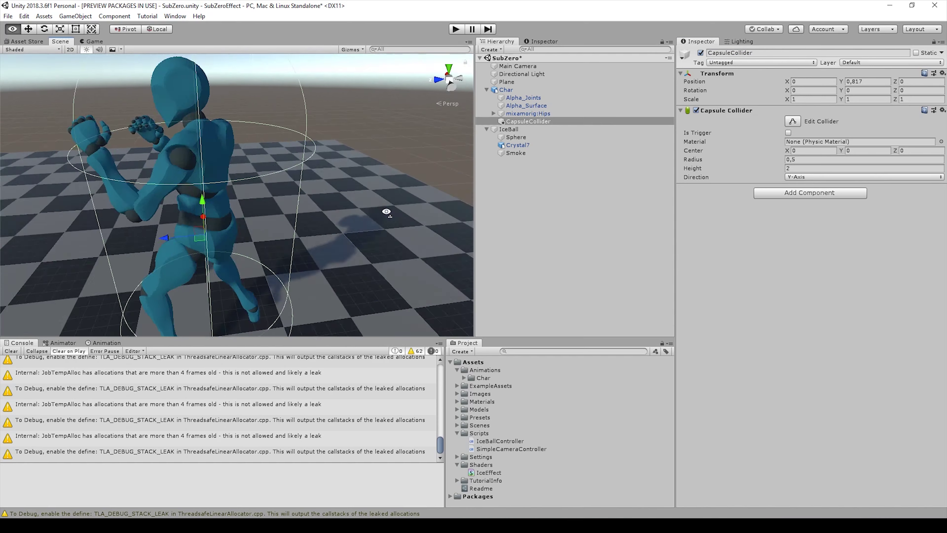
# Set the Capsule Collider's radius to 0,2 and open its height for editing.
pyautogui.moveTo(794, 166); pyautogui.dragTo(779, 165)
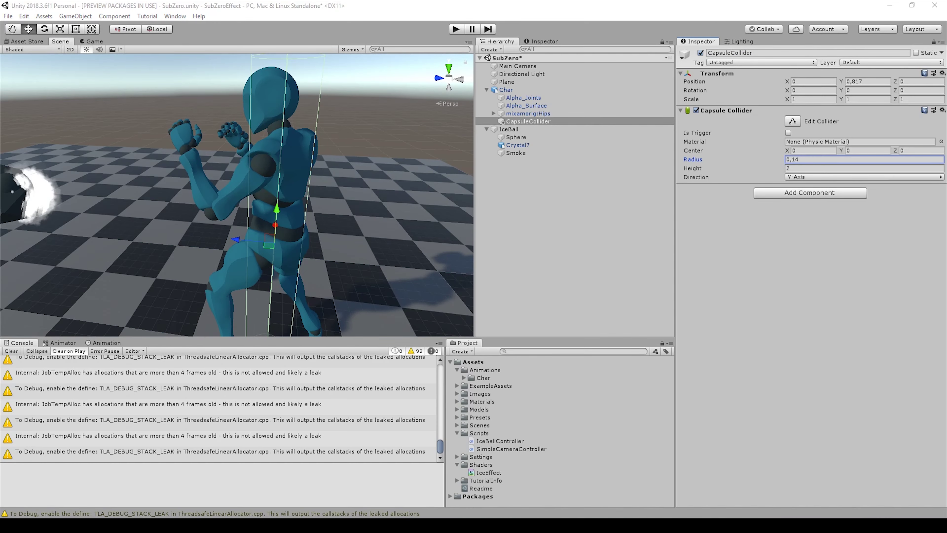
pyautogui.write('0,2')
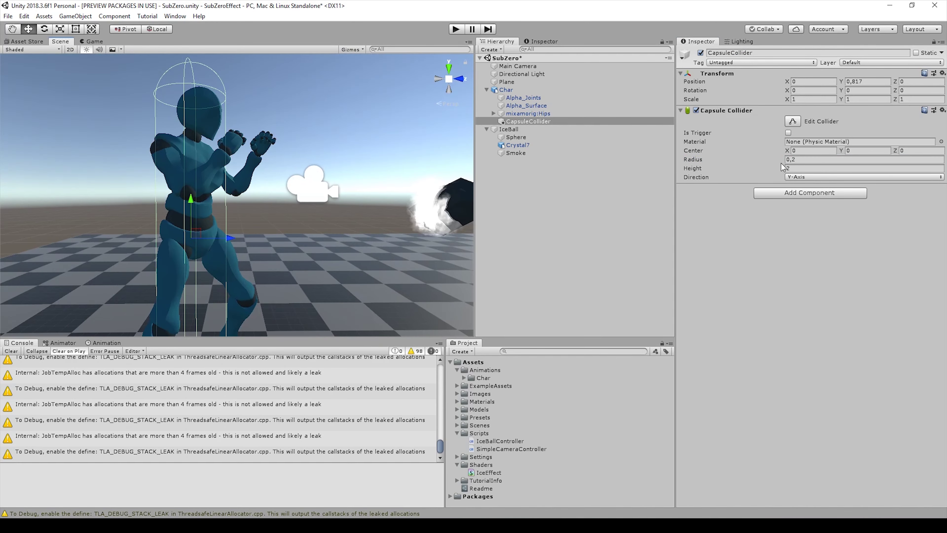
pyautogui.click(831, 167)
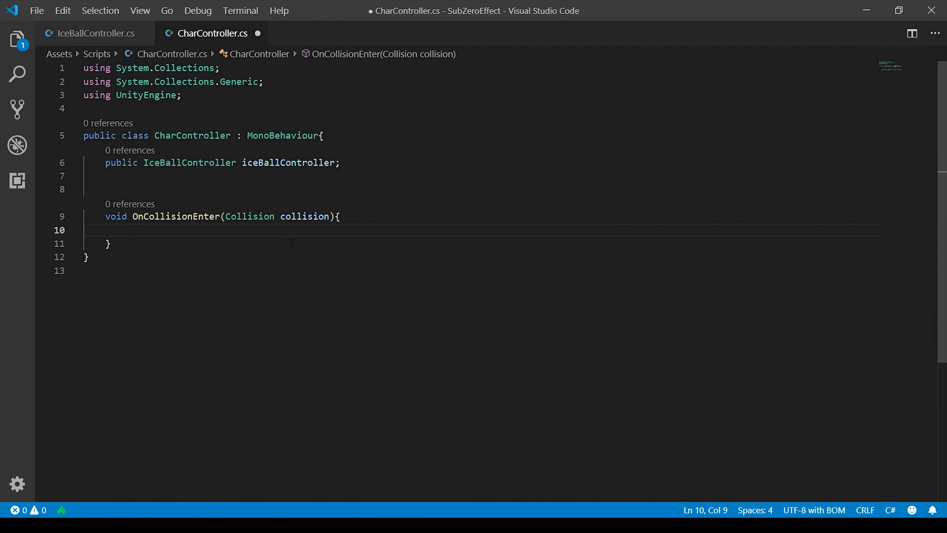
# In Visual Studio Code, make CharController's OnCollisionEnter store collision.contacts[0] as contact, its point as Vector3 contactPos, and call iceBallController.iceEffect(contactPos);.
pyautogui.write('ContactPoin')
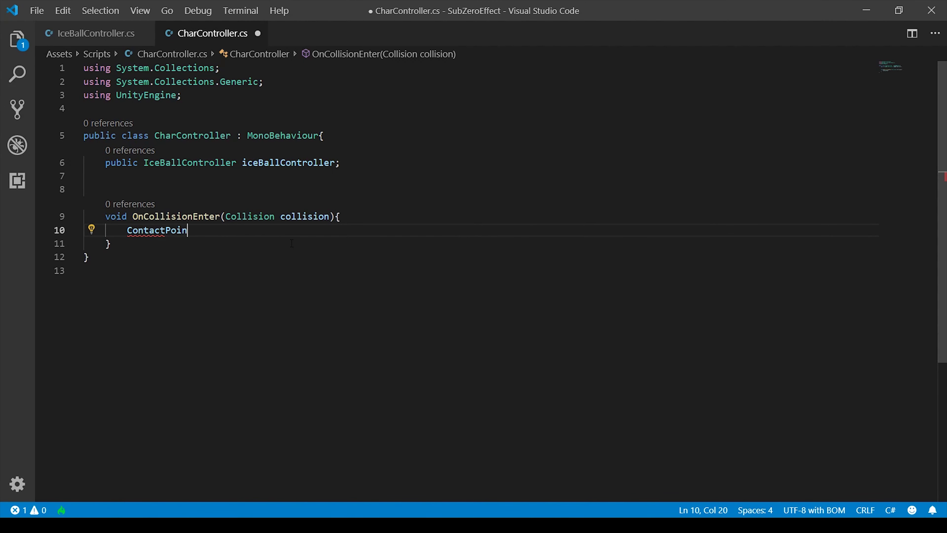
pyautogui.write('t contact = collision.contacts[0];')
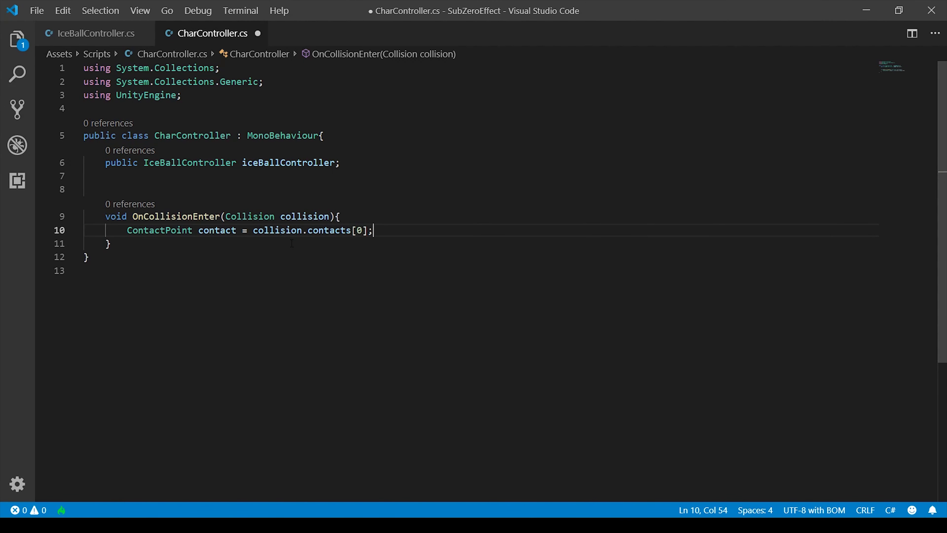
pyautogui.press('Return')
pyautogui.write('contactPos = contact.point')
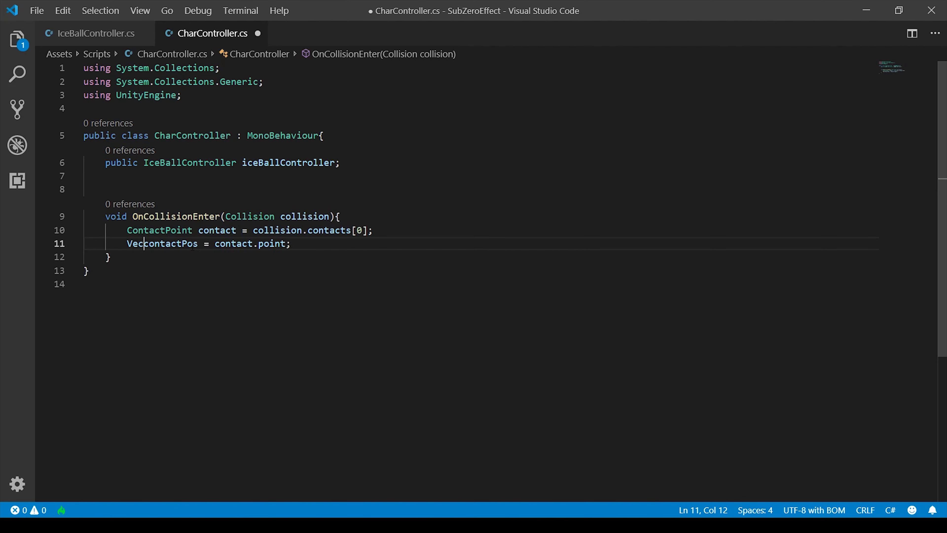
pyautogui.write('.iceEffect(contactPos);')
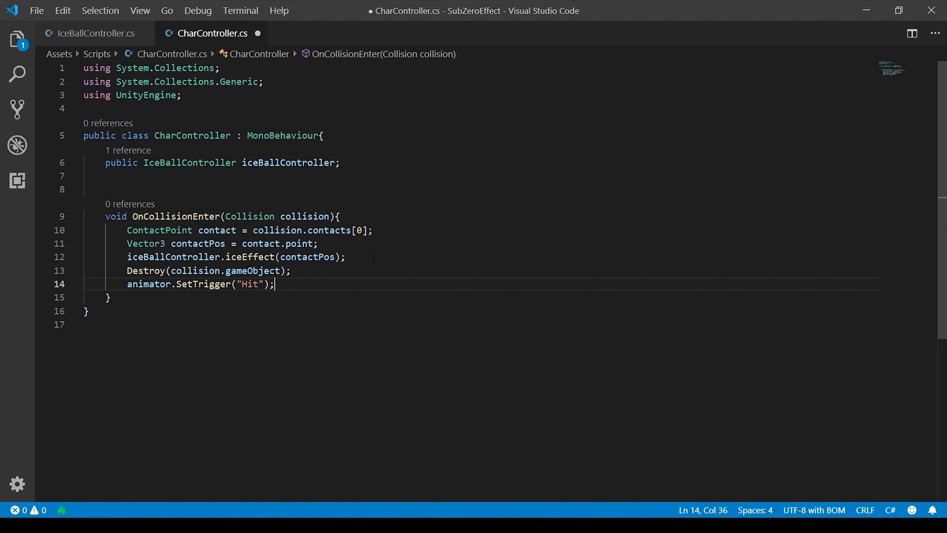
# Add an empty IEnumerator pauseAnimation() method below OnCollisionEnter.
pyautogui.scroll(-3, 373, 258)
pyautogui.press('Down')
pyautogui.press('Return')
pyautogui.press('Return')
pyautogui.write('IEnumerator pauseAnimation(){')
pyautogui.press('Return')
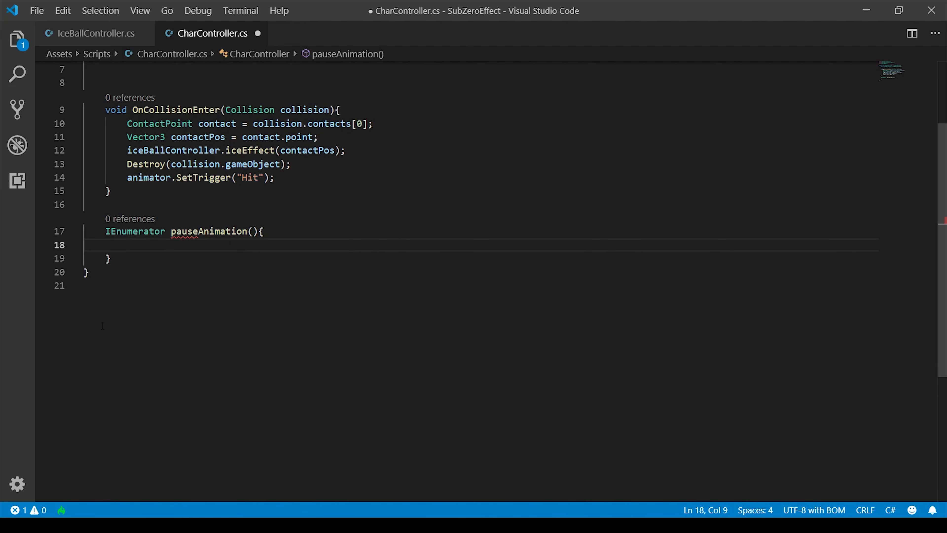
# Declare a public Animator animator field below the iceBallController field.
pyautogui.scroll(3, 102, 325)
pyautogui.click(399, 162)
pyautogui.press('Return')
pyautogui.write('public Animator animator;')
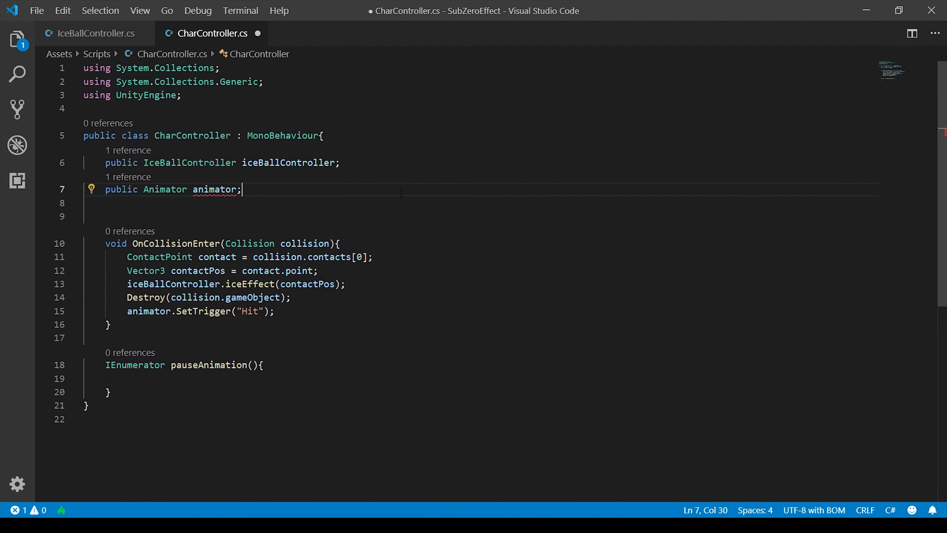
# Fill pauseAnimation() with WaitForSeconds(0.5f), animator.speed = 0; and WaitForSeconds(2), and begin another animator statement.
pyautogui.scroll(-3, 153, 275)
pyautogui.press('BackSpace')
pyautogui.write('return new WaitForS')
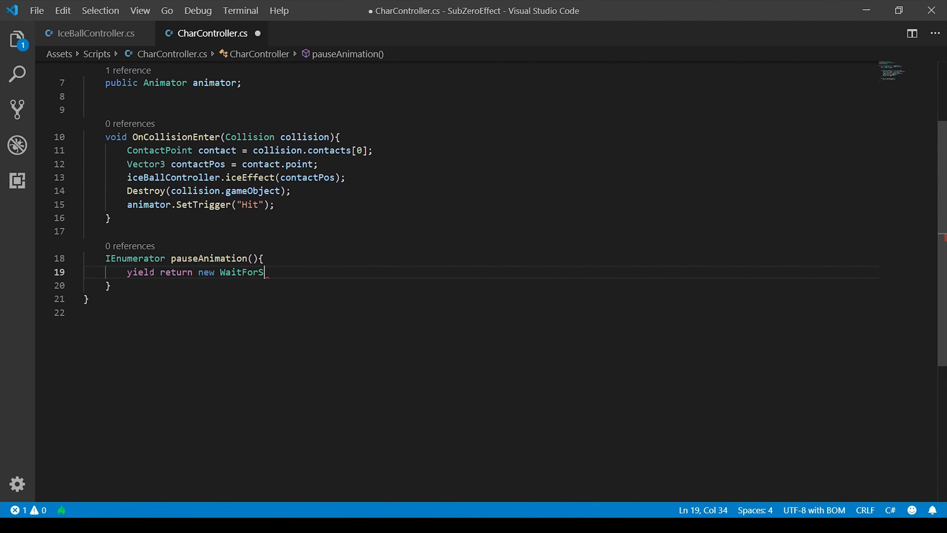
pyautogui.write('econds(0.5f);')
pyautogui.press('Return')
pyautogui.write('animator.speed = 0;')
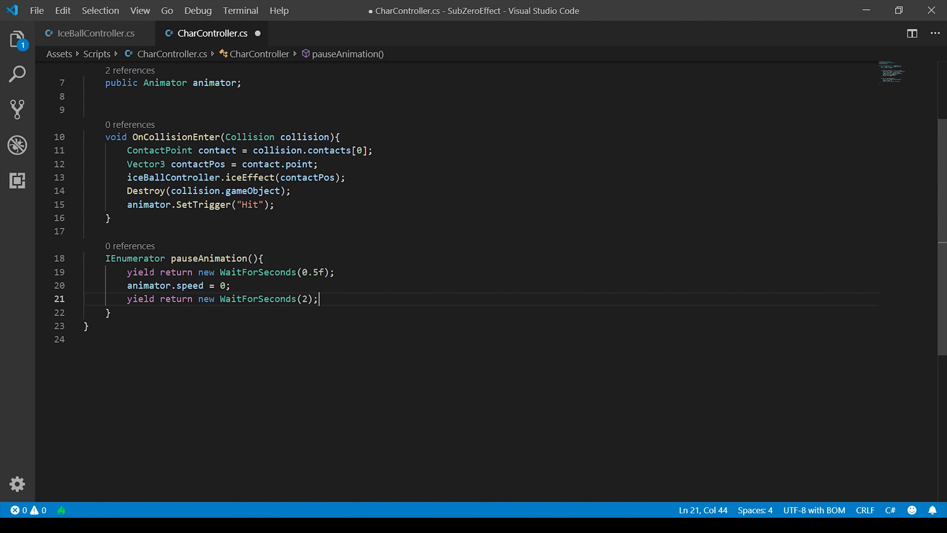
pyautogui.press('Return')
pyautogui.write('animator')
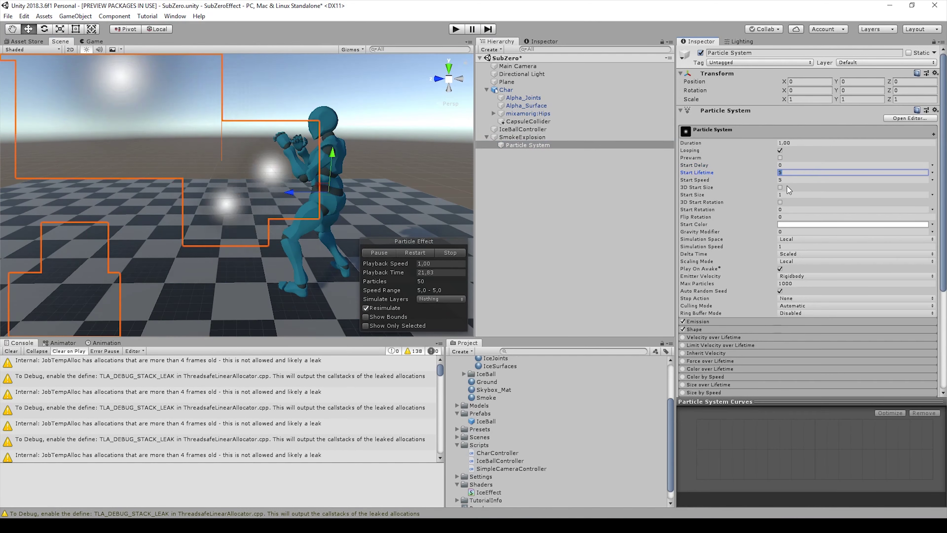
# In Unity, set the SmokeExplosion particle system's start lifetime and speed to 0,8 and its 3D start size to 0,3 on all axes.
pyautogui.click(786, 179)
pyautogui.write('0,8')
pyautogui.click(779, 187)
pyautogui.click(704, 194)
pyautogui.write('0,')
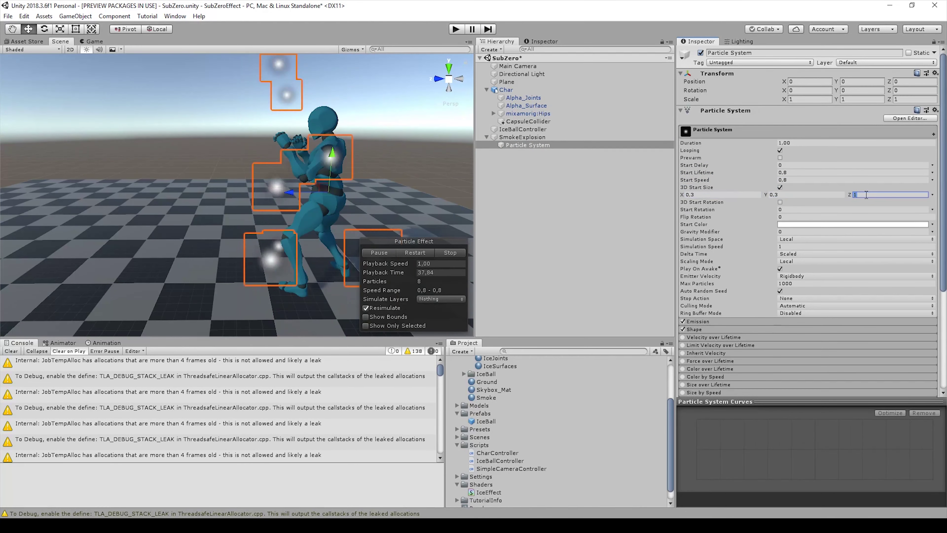
pyautogui.write('0,3')
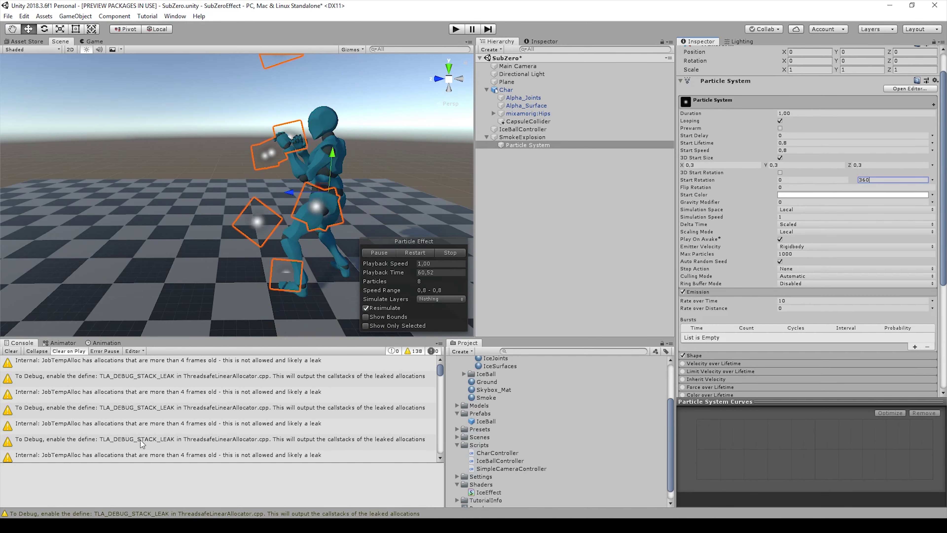
# Give the particle system a burst of 100 particles and a sphere emission shape with radius 0,1.
pyautogui.click(753, 336)
pyautogui.write('1')
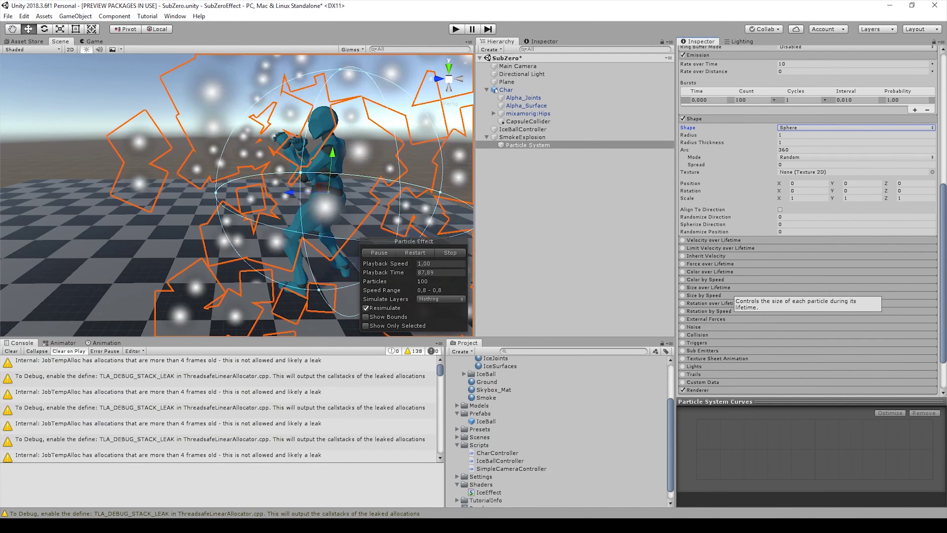
pyautogui.click(783, 135)
pyautogui.write('0.')
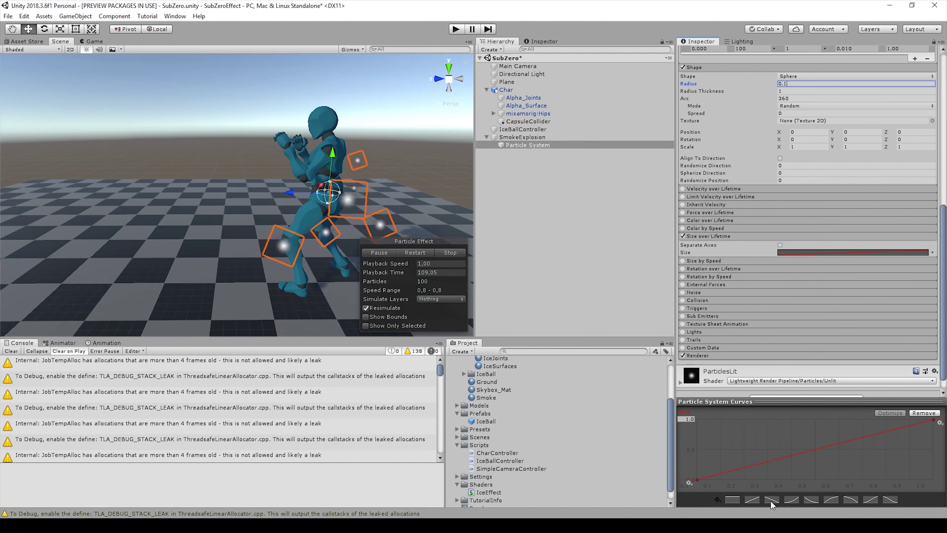
pyautogui.press('Return')
# Enable Color over Lifetime with a fading white gradient, assign the Smoke material in the renderer, and replay the effect.
pyautogui.click(682, 220)
pyautogui.click(820, 229)
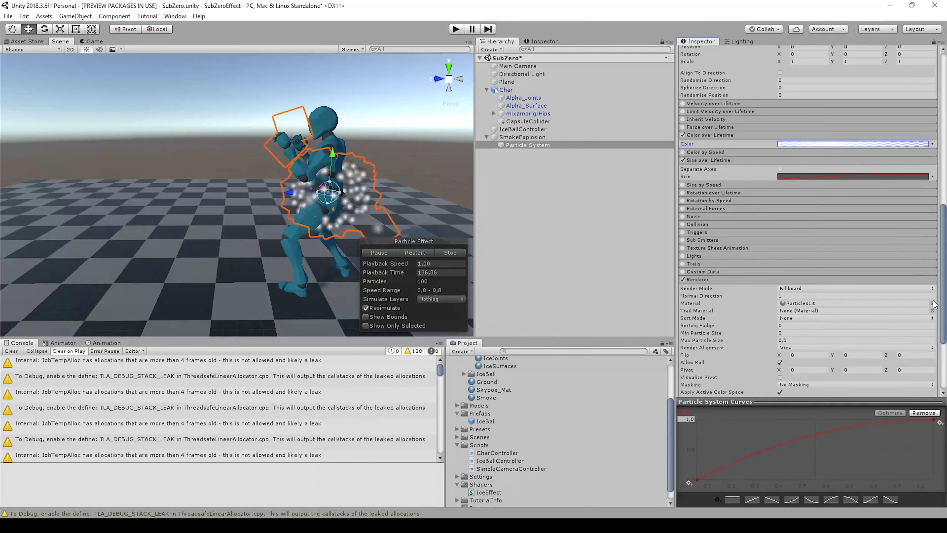
pyautogui.click(932, 303)
pyautogui.doubleClick(406, 112)
pyautogui.scroll(20, 725, 223)
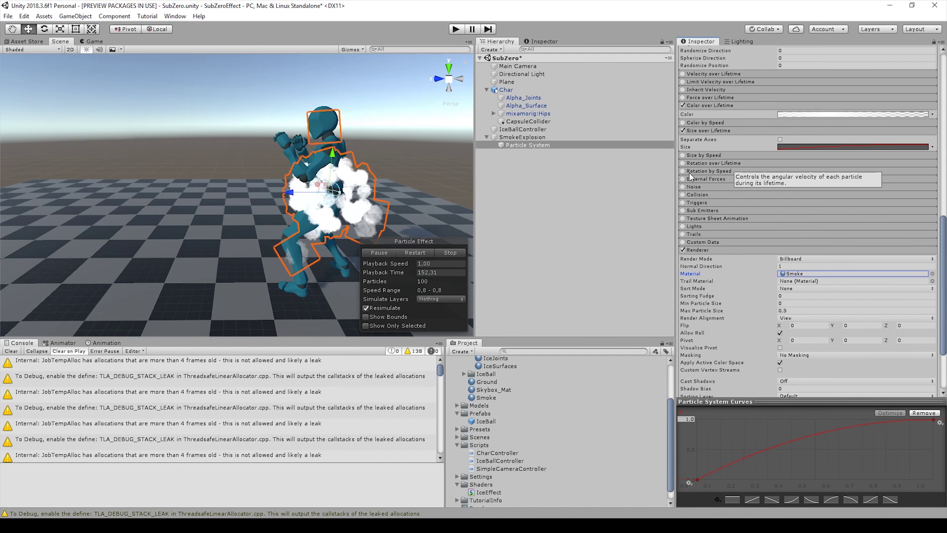
pyautogui.click(425, 250)
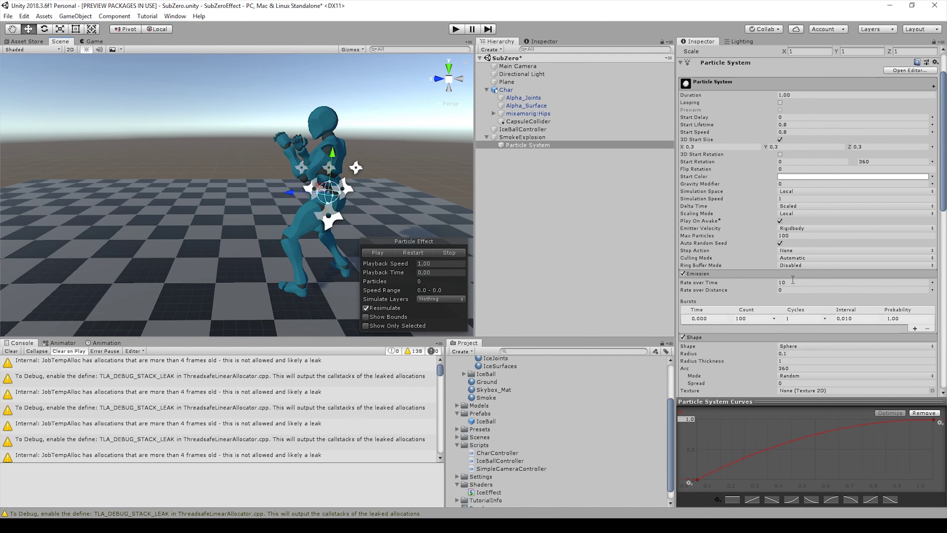
# Set the stones particle system's duration and start lifetime to 3 and make its start speed random between two values.
pyautogui.press('Tab')
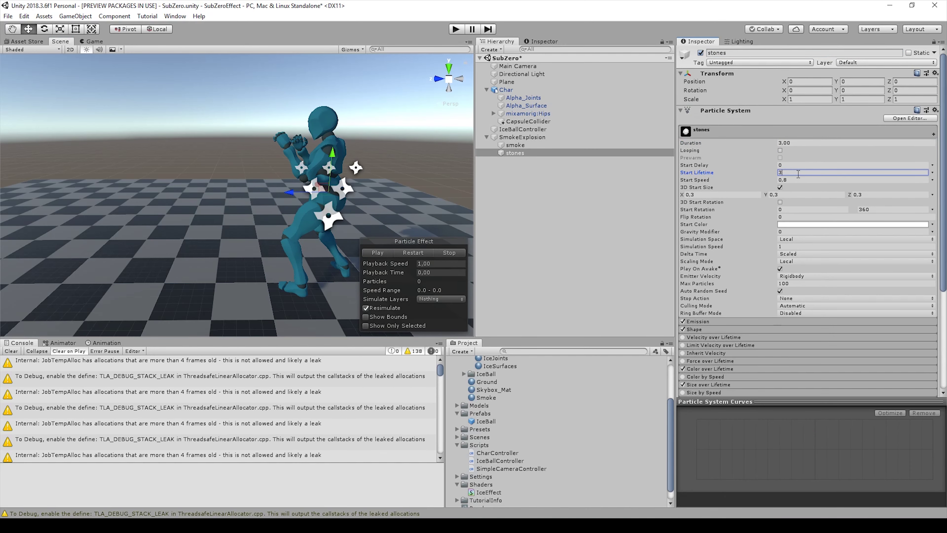
pyautogui.click(933, 180)
pyautogui.click(868, 213)
# Set the stones particle renderer to Mesh mode with the meshes Cylinder.008, Cylinder.004, Cylinder.002 and Cylinder.007.
pyautogui.scroll(-10, 924, 241)
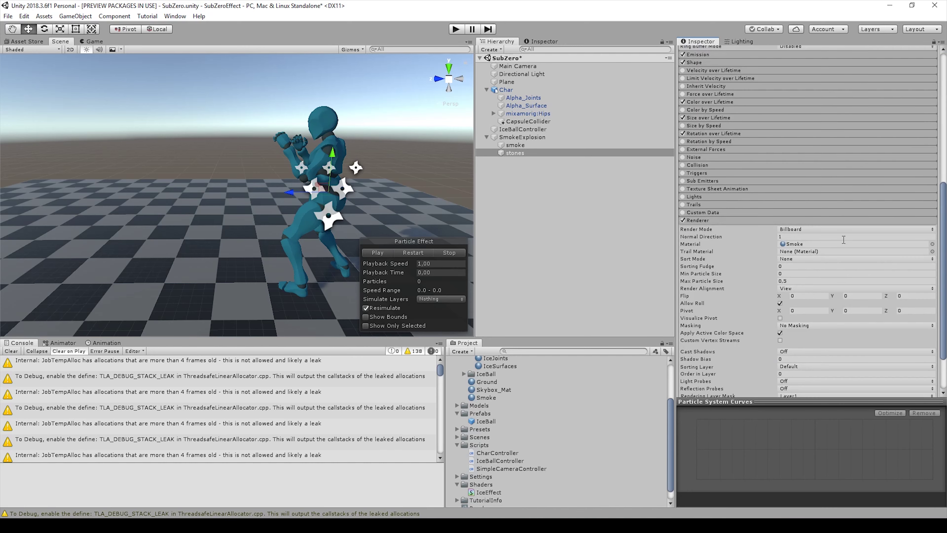
pyautogui.click(922, 236)
pyautogui.click(521, 175)
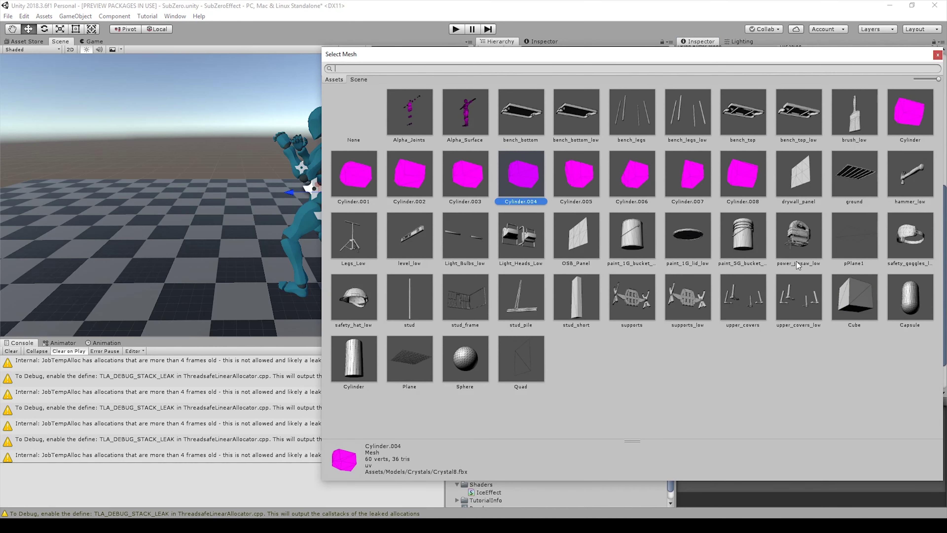
pyautogui.doubleClick(729, 188)
pyautogui.click(933, 251)
pyautogui.click(923, 251)
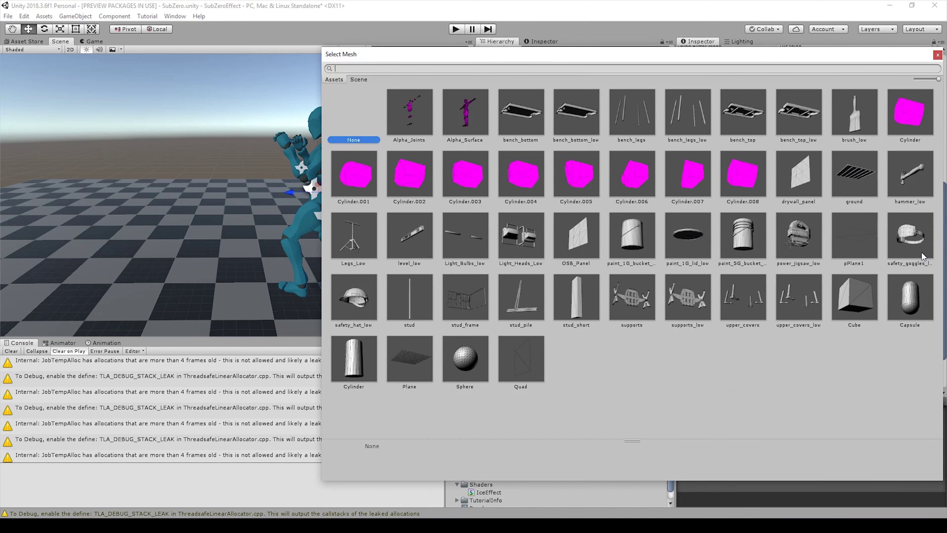
pyautogui.doubleClick(405, 181)
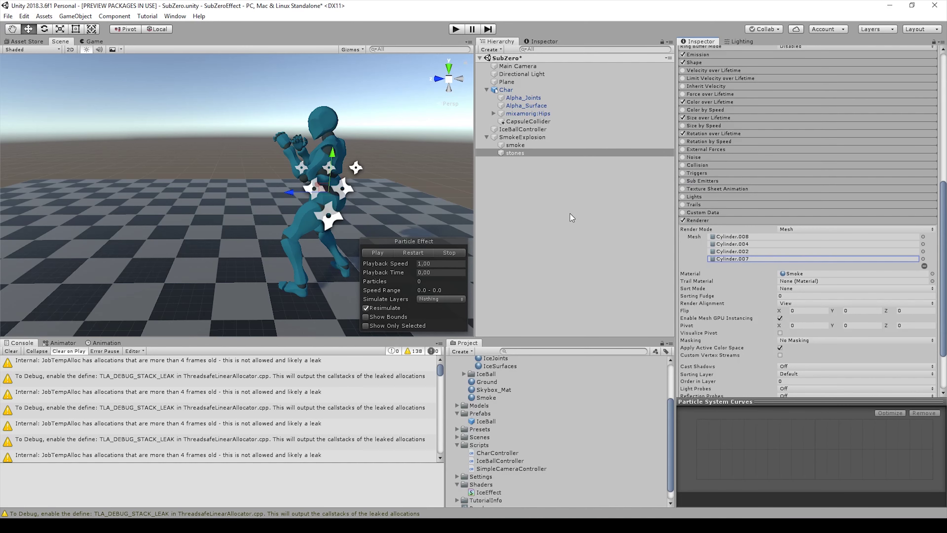
# Duplicate the IceBall material, place the copy directly in the Materials folder and name it Stones.
pyautogui.click(493, 418)
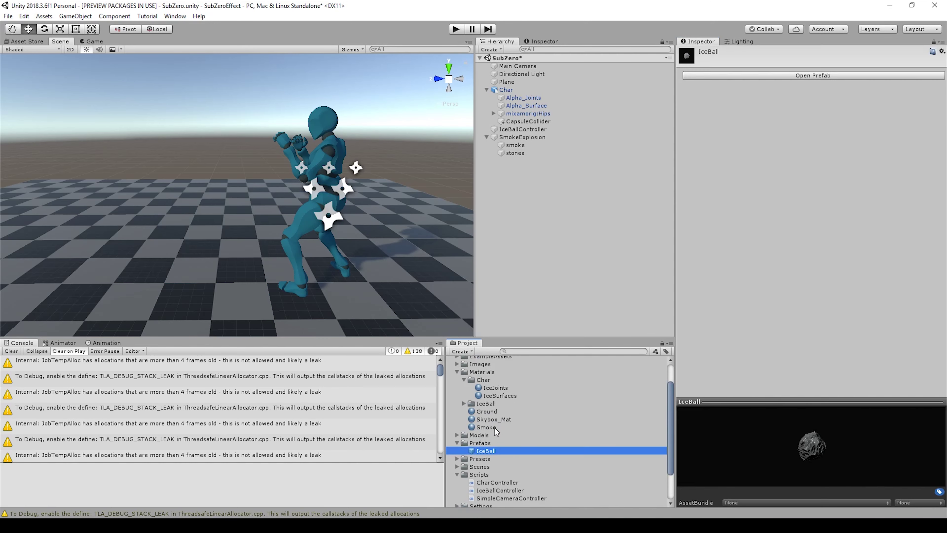
pyautogui.click(463, 403)
pyautogui.click(493, 412)
pyautogui.hotkey('ctrl', 'd')
pyautogui.moveTo(494, 419); pyautogui.dragTo(489, 401)
pyautogui.press('F2')
pyautogui.write('Stones')
pyautogui.press('Return')
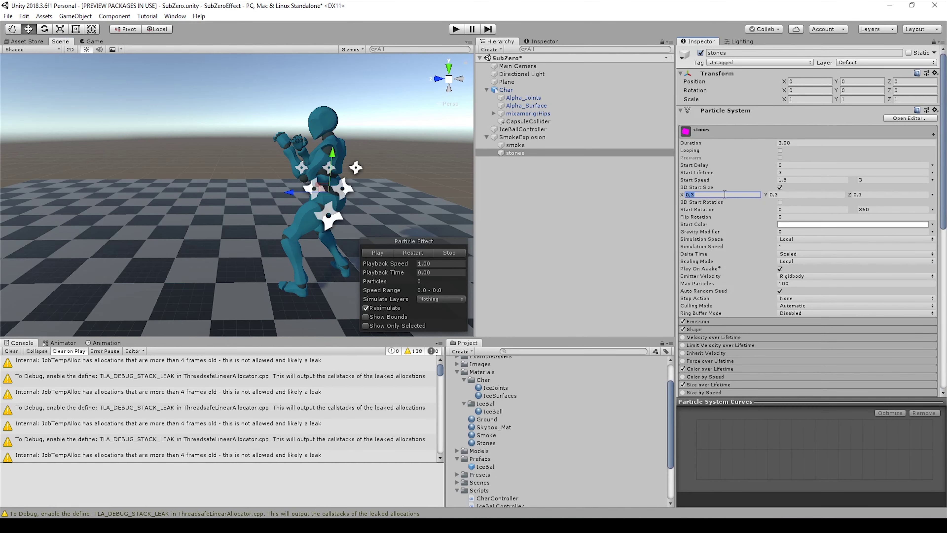
# Set the stones' 3D start size to 3 on all axes and gravity modifier to 0,3, and disable Size over Lifetime.
pyautogui.click(450, 253)
pyautogui.scroll(-3, 791, 241)
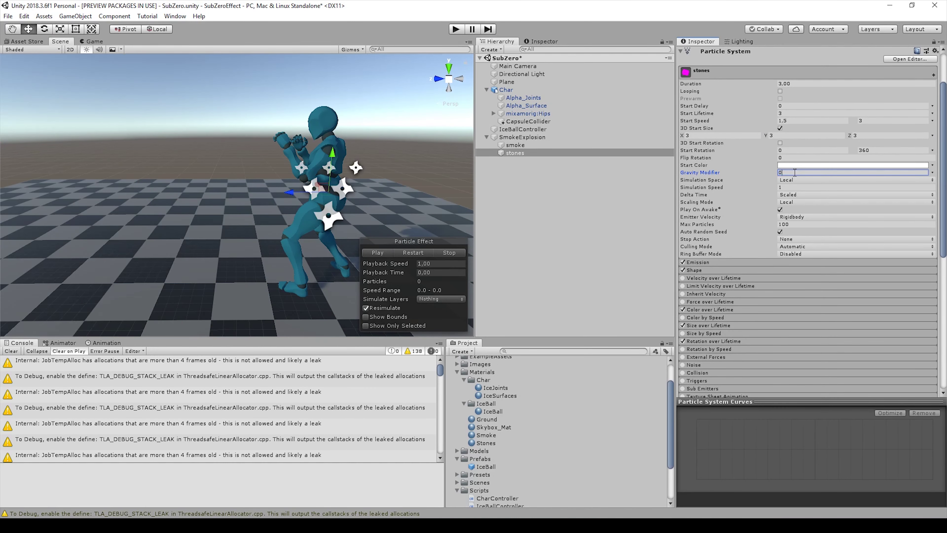
pyautogui.write(',3')
pyautogui.press('Return')
pyautogui.scroll(-2, 731, 268)
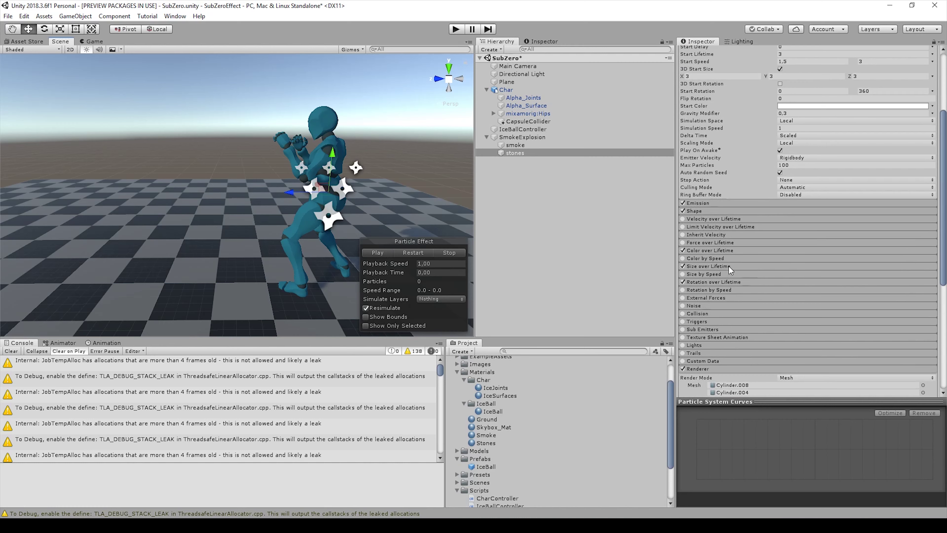
pyautogui.click(732, 267)
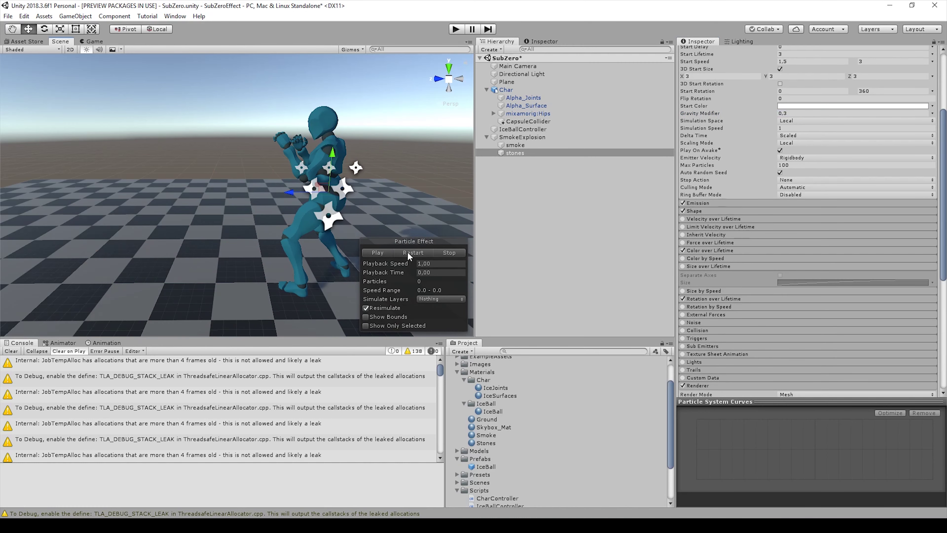
# Select the smoke and stones systems together and replay the combined explosion in the scene.
pyautogui.click(523, 146)
pyautogui.keyDown('shift'); pyautogui.click(521, 153); pyautogui.keyUp('shift')
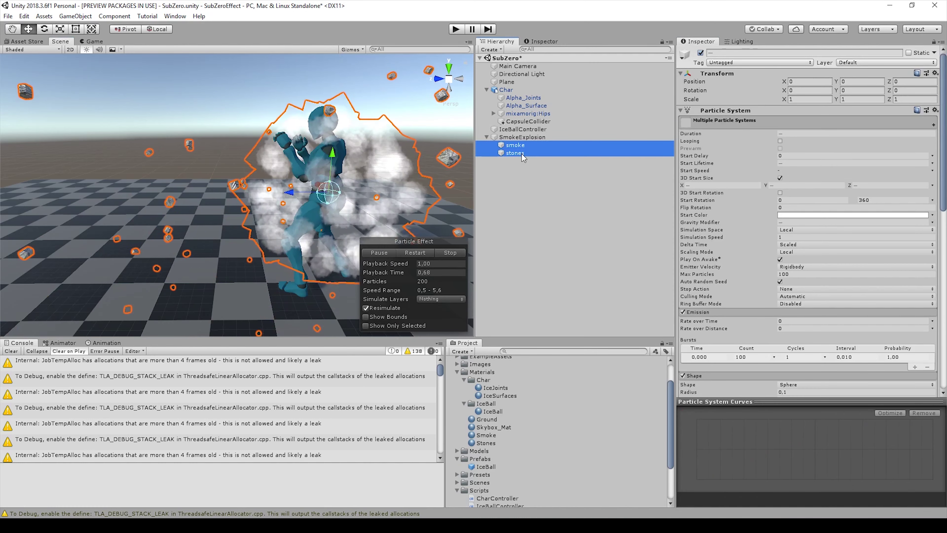
pyautogui.click(408, 254)
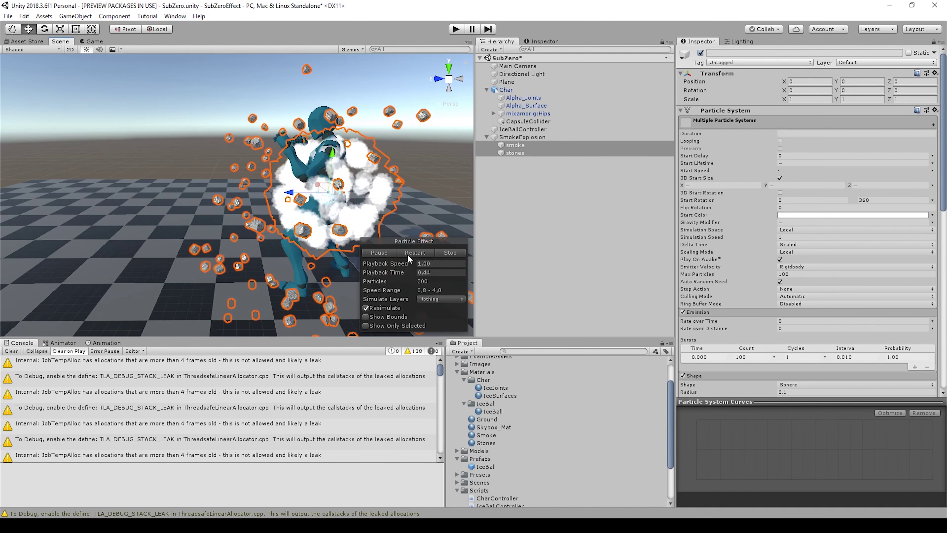
pyautogui.click(552, 220)
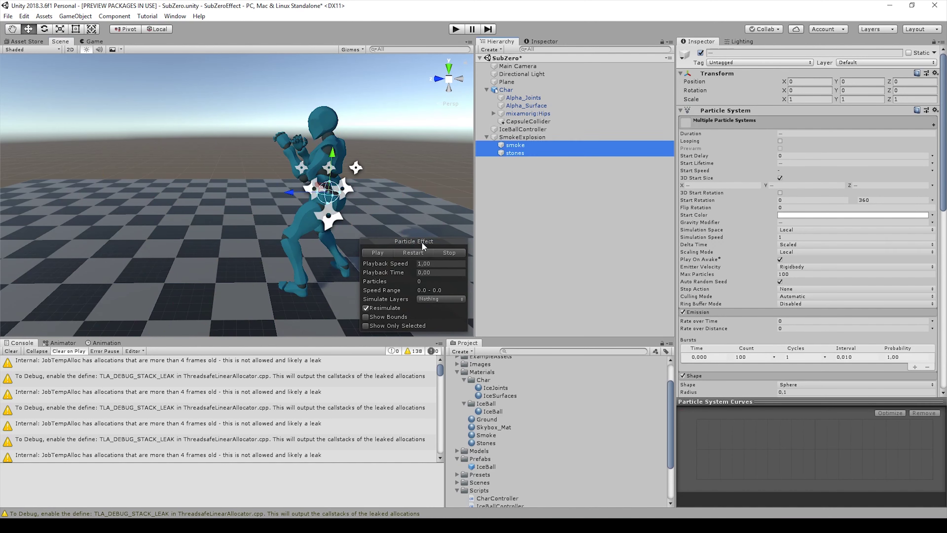
pyautogui.click(405, 250)
pyautogui.click(578, 225)
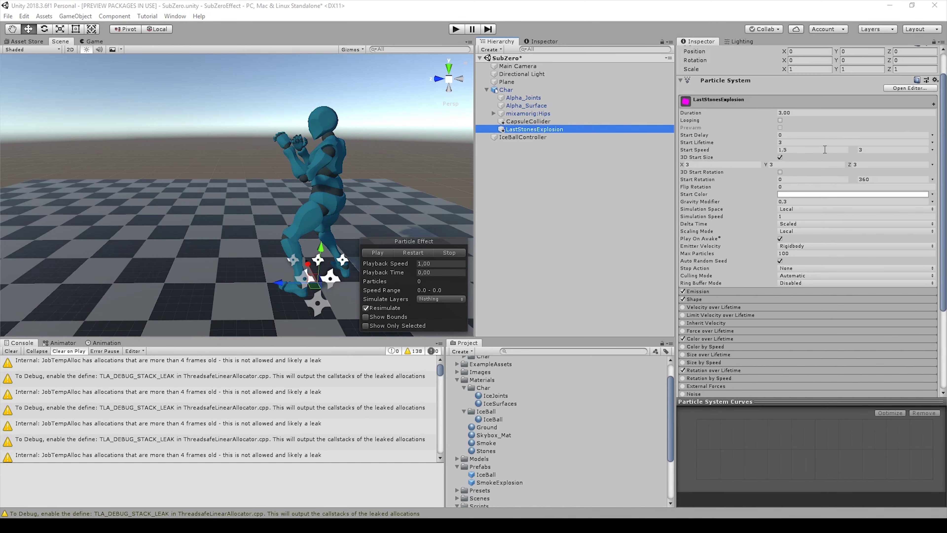
# Set the LastStonesExplosion particle system's max particles to 35 and its burst count to 35.
pyautogui.scroll(-3, 832, 176)
pyautogui.click(833, 194)
pyautogui.write('35')
pyautogui.click(708, 232)
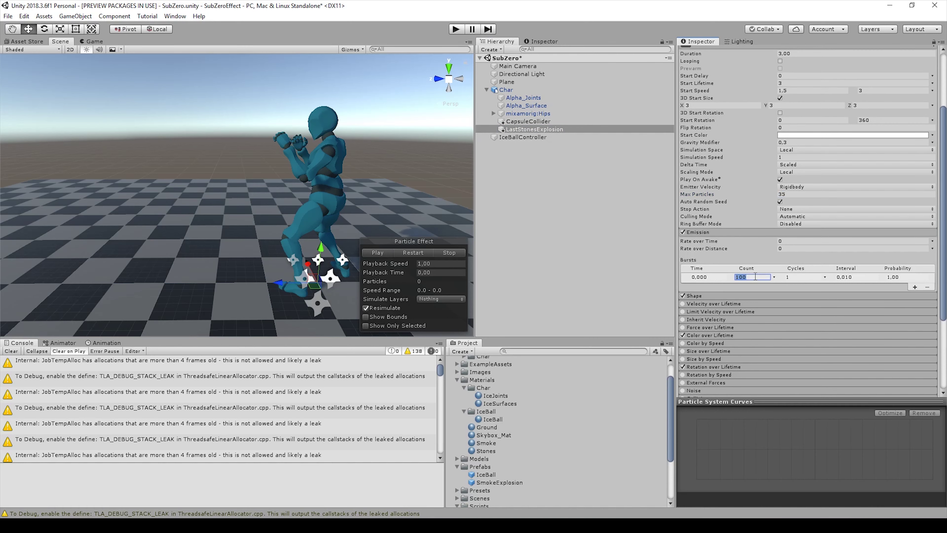
pyautogui.click(742, 276)
pyautogui.write('35')
# Check the LastStonesExplosion emission shape on the Alpha_Surface skinned mesh and replay the stone burst several times.
pyautogui.scroll(-5, 757, 193)
pyautogui.click(756, 181)
pyautogui.click(420, 252)
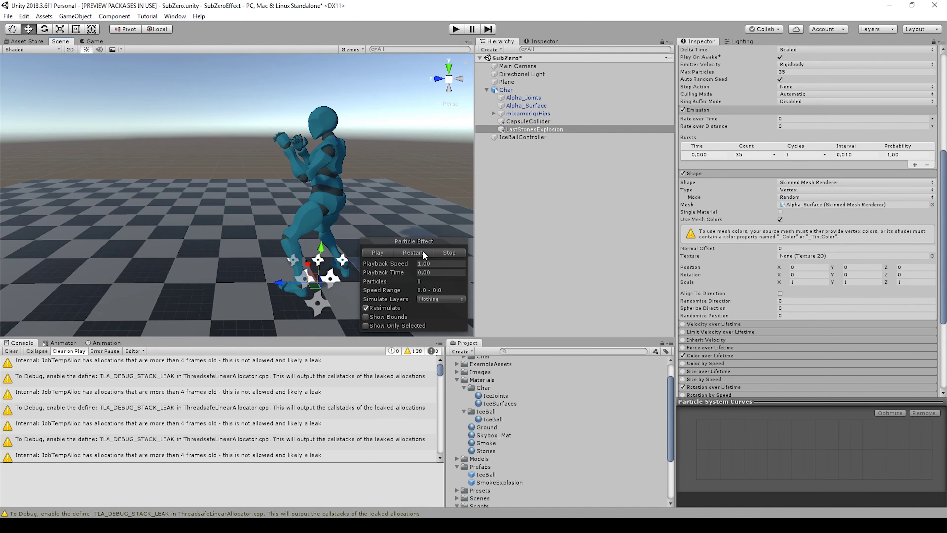
pyautogui.click(422, 252)
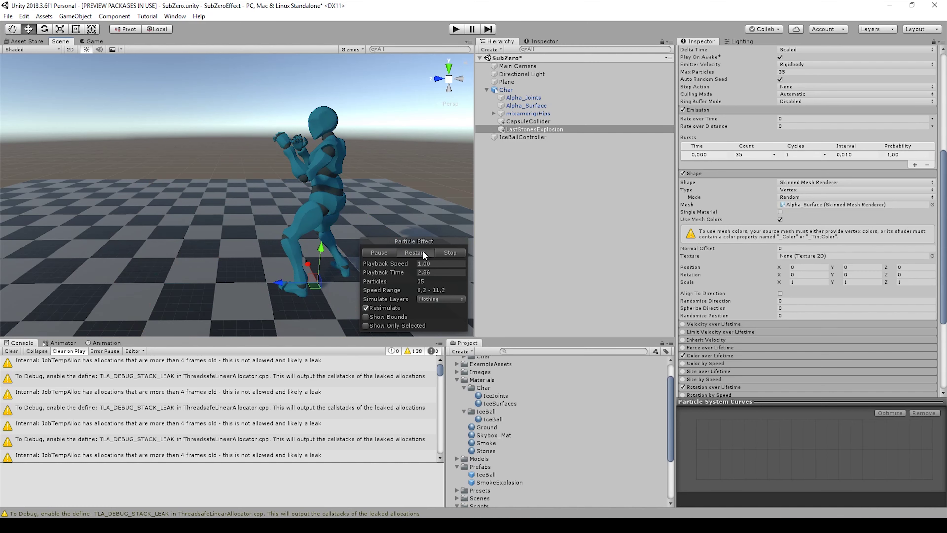
pyautogui.click(422, 252)
pyautogui.click(422, 252)
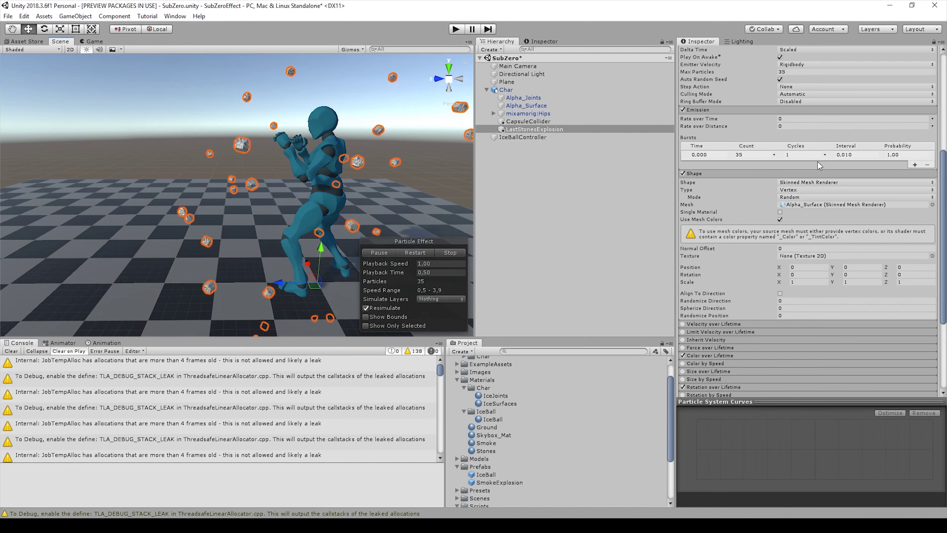
pyautogui.scroll(5, 818, 162)
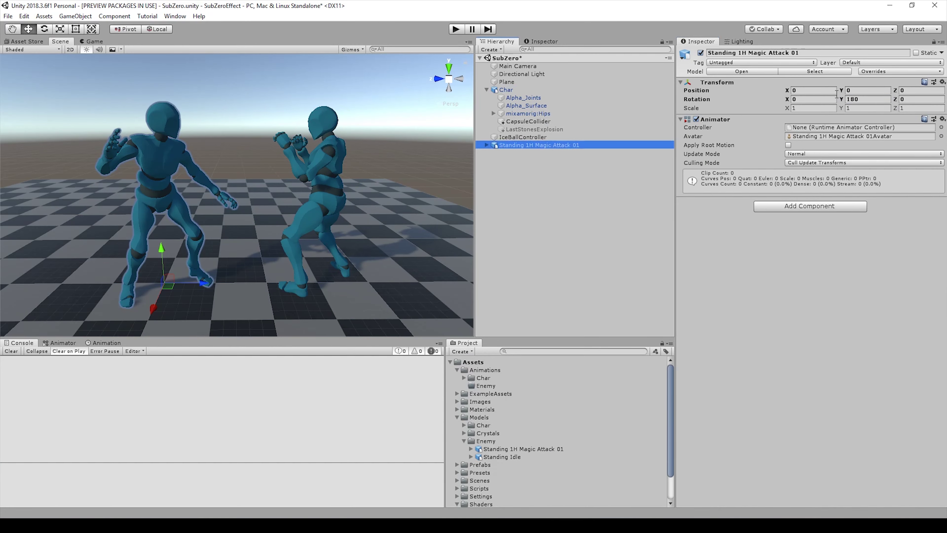
# Create an animator controller named EnemyAnimatorController in the Animations/Enemy folder and assign it to the Standing 1H Magic Attack 01 object.
pyautogui.press('f')
pyautogui.scroll(-3, 140, 226)
pyautogui.rightClick(486, 385)
pyautogui.moveTo(508, 148)
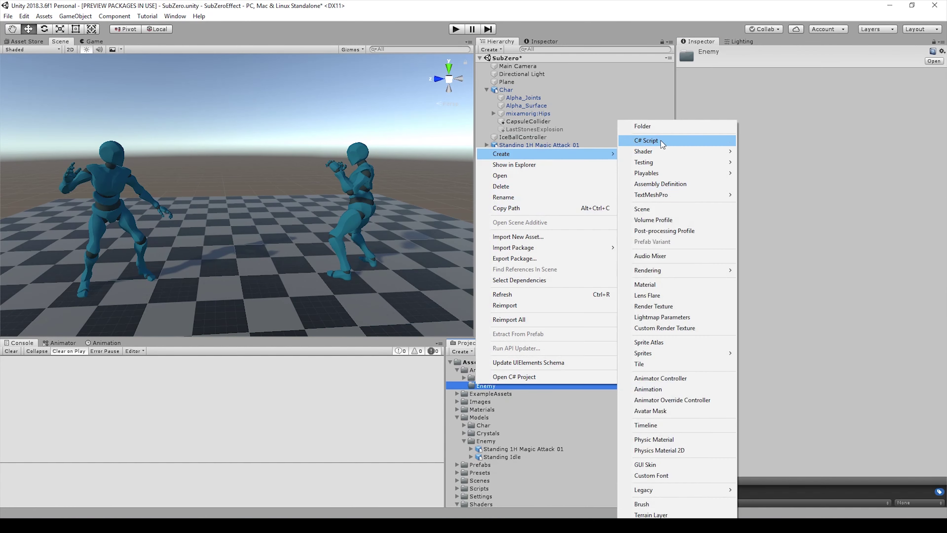
pyautogui.click(656, 374)
pyautogui.write('EnemyAnimatorController')
pyautogui.press('Return')
pyautogui.moveTo(519, 393); pyautogui.dragTo(538, 145)
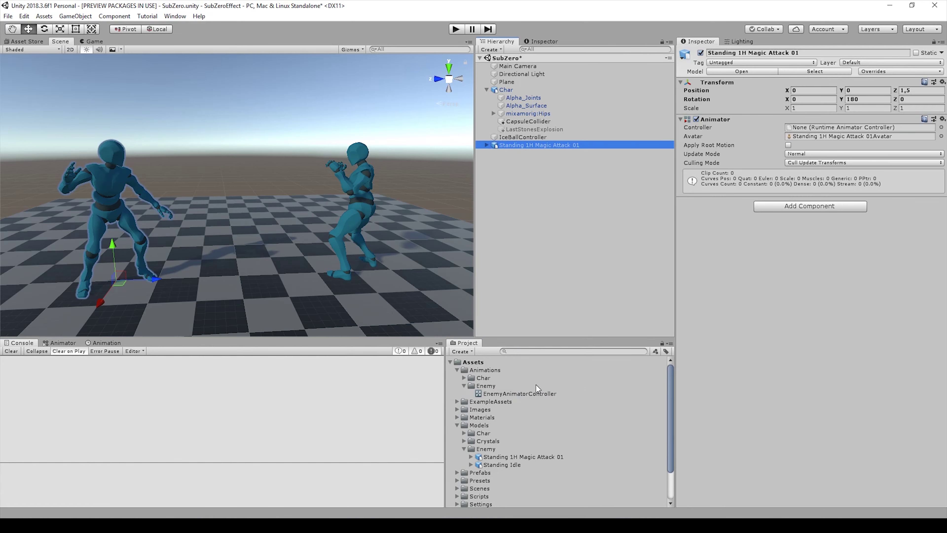
# Duplicate the mixamo.com animation clip of the Standing Idle model and name the copy EnemyIdle.
pyautogui.click(60, 342)
pyautogui.click(502, 465)
pyautogui.scroll(-1, 501, 465)
pyautogui.click(471, 436)
pyautogui.click(470, 427)
pyautogui.scroll(-3, 513, 396)
pyautogui.click(513, 399)
pyautogui.hotkey('ctrl', 'd')
pyautogui.write('Enem')
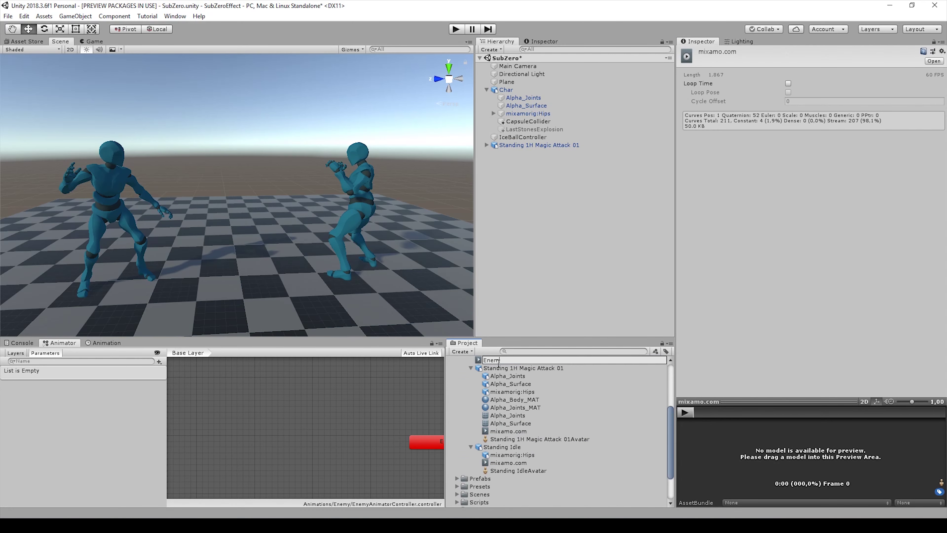
pyautogui.write('yIdle')
pyautogui.press('Return')
# Duplicate the mixamo.com clip of the Standing 1H Magic Attack 01 model and name the copy EnemyCast.
pyautogui.click(508, 430)
pyautogui.hotkey('ctrl', 'd')
pyautogui.write('CastEnemy')
pyautogui.press('Return')
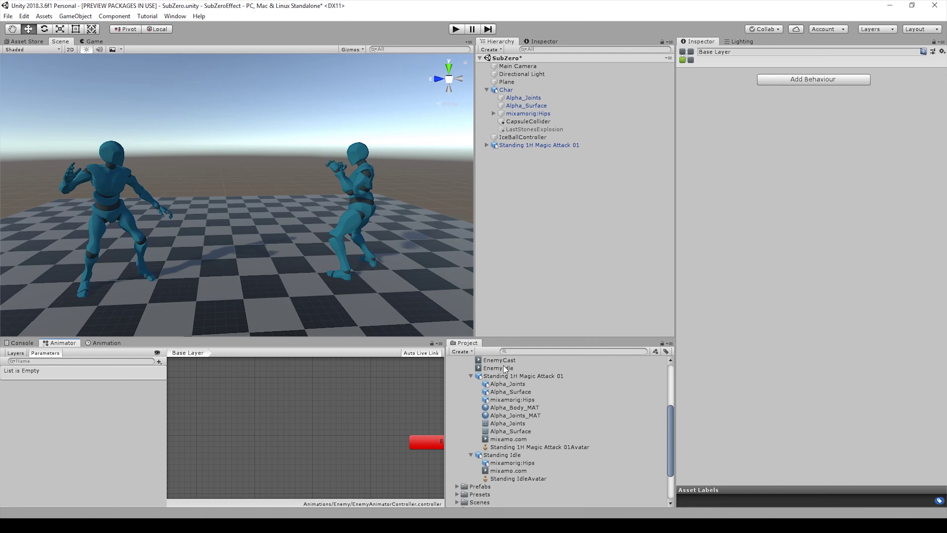
# Add EnemyIdle to the enemy animator graph as the default state and enable Loop Time on its clip.
pyautogui.moveTo(506, 368); pyautogui.dragTo(346, 421)
pyautogui.scroll(-5, 328, 444)
pyautogui.moveTo(190, 458); pyautogui.dragTo(322, 400)
pyautogui.click(499, 368)
pyautogui.click(789, 83)
# Add a trigger parameter named Cast to the enemy animator controller.
pyautogui.click(160, 361)
pyautogui.click(181, 406)
pyautogui.write('Cast')
pyautogui.press('Return')
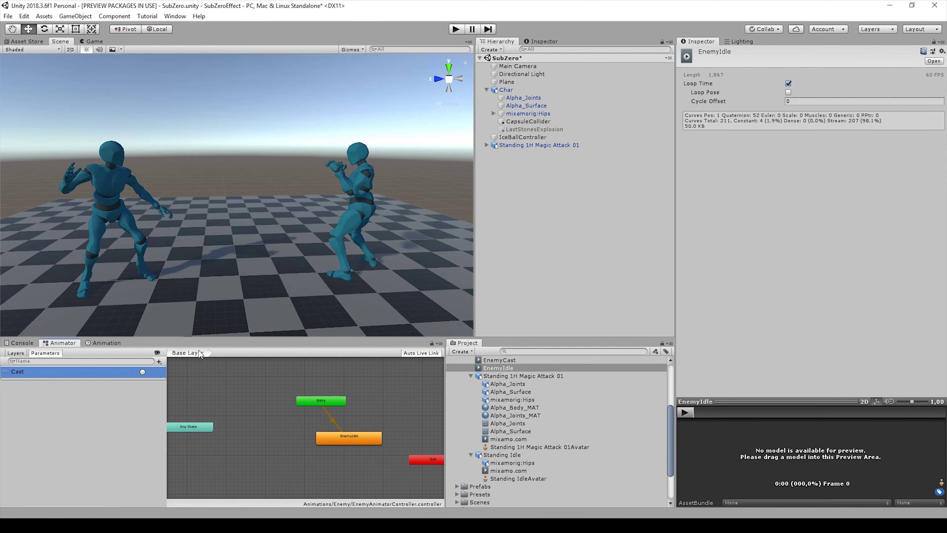
# Create transitions between EnemyIdle and EnemyCast in both directions, turning off exit time for EnemyIdle to EnemyCast.
pyautogui.rightClick(348, 437)
pyautogui.click(374, 445)
pyautogui.click(410, 413)
pyautogui.click(386, 424)
pyautogui.click(788, 129)
pyautogui.rightClick(402, 406)
pyautogui.click(429, 414)
pyautogui.click(354, 437)
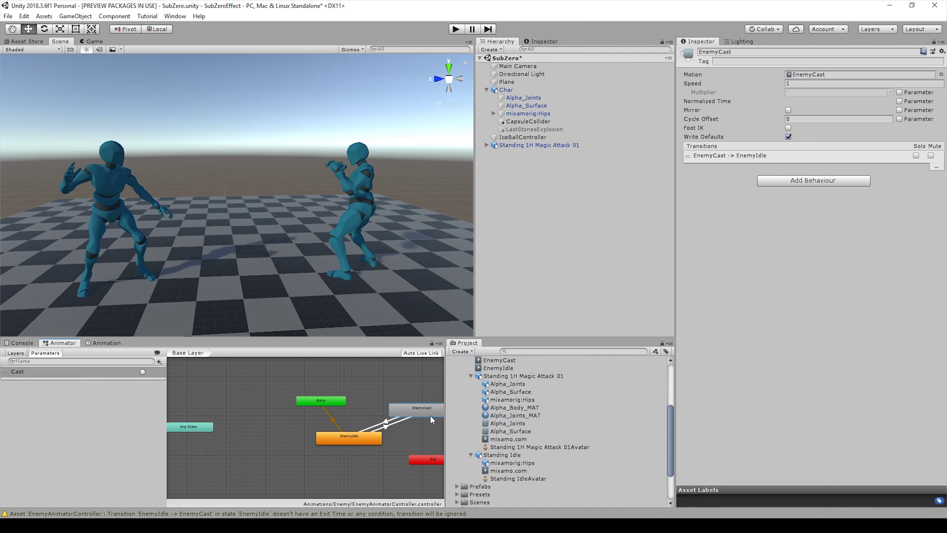
# Save the scene and move the EnemyCast and EnemyIdle clips into the Animations/Enemy folder.
pyautogui.hotkey('ctrl', 's')
pyautogui.scroll(5, 510, 400)
pyautogui.click(500, 401)
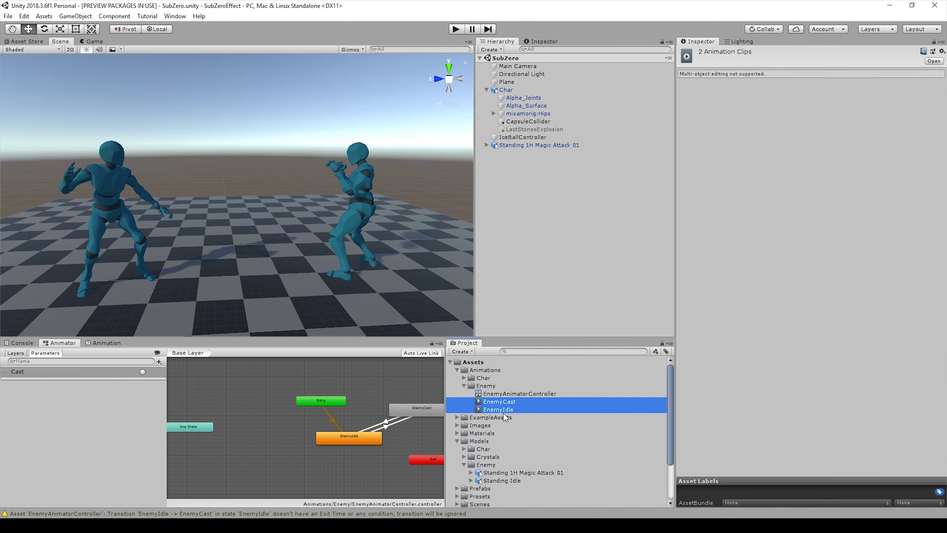
# Rename the Standing 1H Magic Attack 01 object in the scene to Enemy.
pyautogui.click(103, 343)
pyautogui.click(194, 351)
pyautogui.click(539, 145)
pyautogui.click(775, 53)
pyautogui.write('Enemy')
pyautogui.click(526, 146)
# Show the Enemy's EnemyCast clip in the animation timeline and scrub to frame 55, where the arm is extended.
pyautogui.click(35, 360)
pyautogui.click(30, 369)
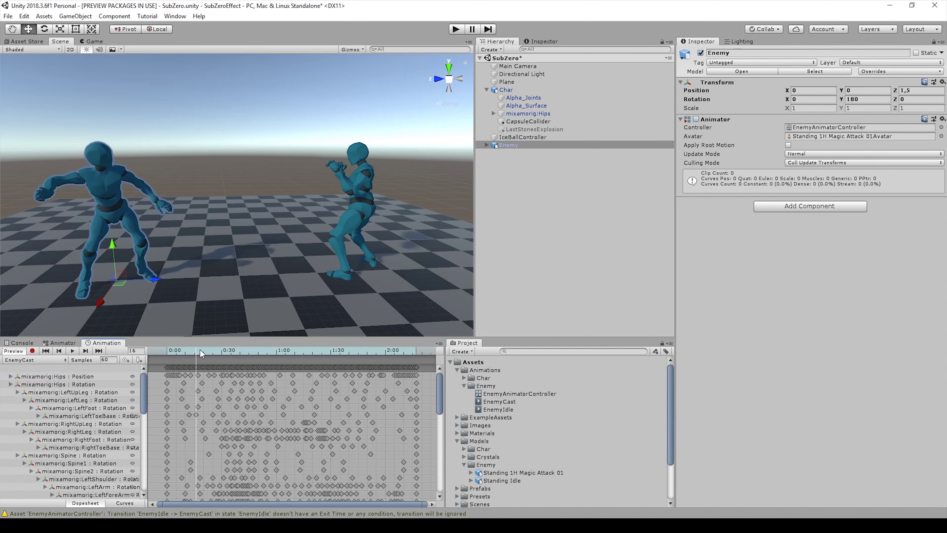
pyautogui.moveTo(201, 352); pyautogui.dragTo(267, 352)
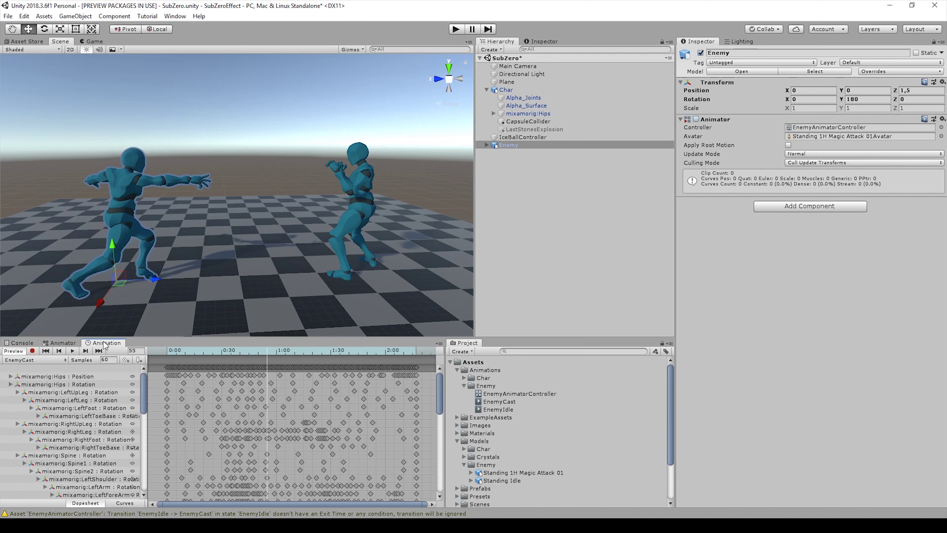
pyautogui.moveTo(208, 236); pyautogui.dragTo(612, 231, button='right')
pyautogui.rightClick(535, 166)
pyautogui.click(569, 236)
pyautogui.press('Delete')
# Create a sphere in the scene and scale it to 0.1 on all three axes.
pyautogui.rightClick(534, 163)
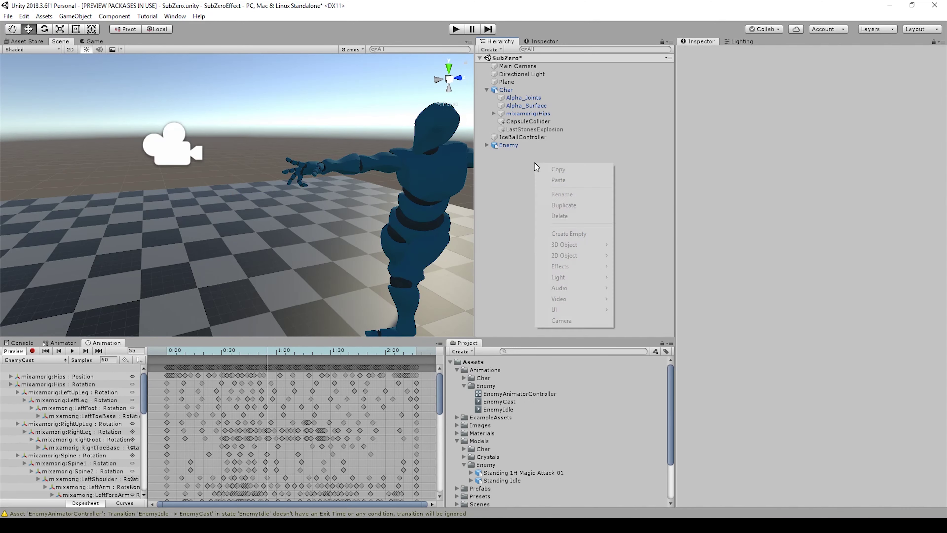
pyautogui.click(564, 244)
pyautogui.click(634, 255)
pyautogui.press('f')
pyautogui.click(813, 99)
pyautogui.write('0.1')
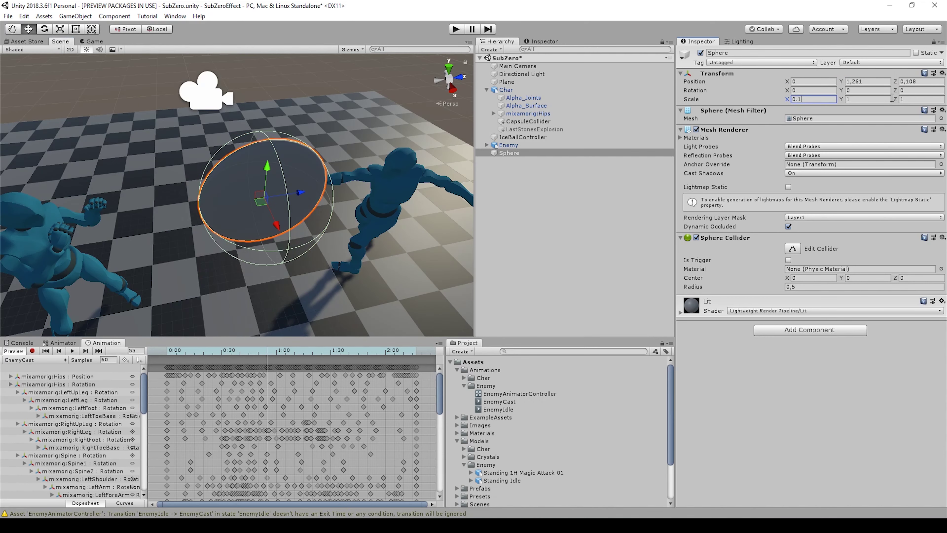
pyautogui.press('Tab')
pyautogui.write('0.1')
pyautogui.press('Tab')
pyautogui.write('0.1')
# Position the sphere at the Enemy's outstretched hand and set its X position to 0.
pyautogui.moveTo(269, 239); pyautogui.dragTo(283, 179, button='right')
pyautogui.moveTo(284, 182); pyautogui.dragTo(332, 187)
pyautogui.moveTo(332, 186); pyautogui.dragTo(175, 179, button='right')
pyautogui.moveTo(172, 177); pyautogui.dragTo(180, 177)
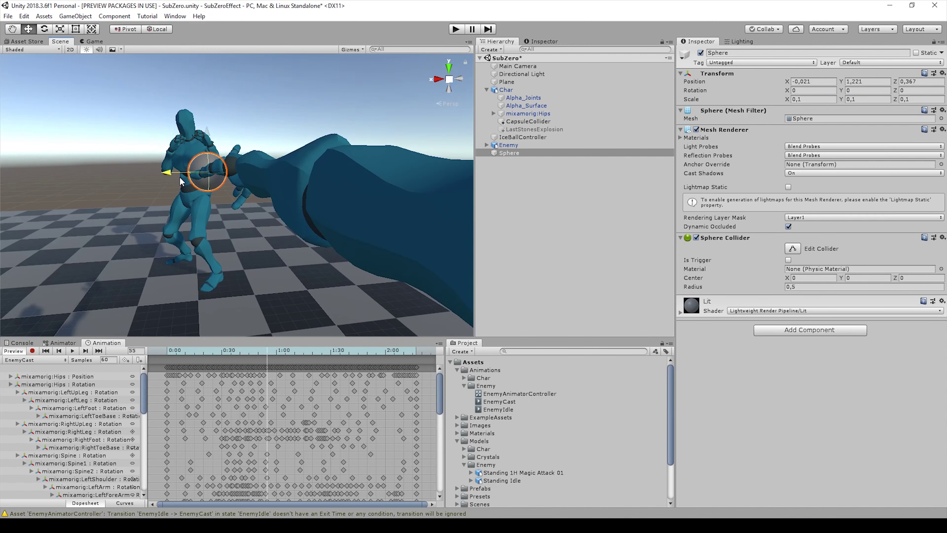
pyautogui.moveTo(180, 177); pyautogui.dragTo(888, 198, button='right')
pyautogui.click(812, 81)
pyautogui.write('0')
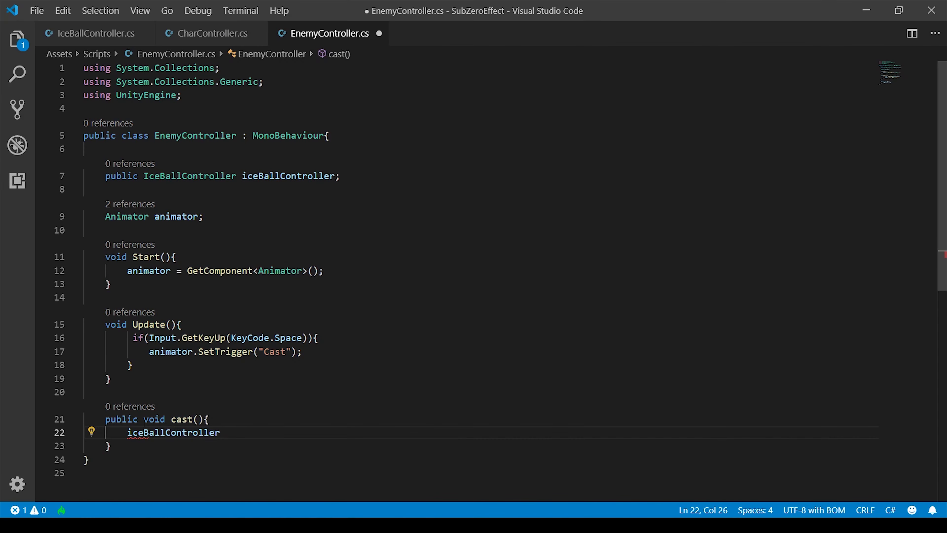
# In Visual Studio Code, complete the cast() method of EnemyController.cs with the call iceBallController.iceBallAttack(); and save the script.
pyautogui.write('.iceBallAttack();')
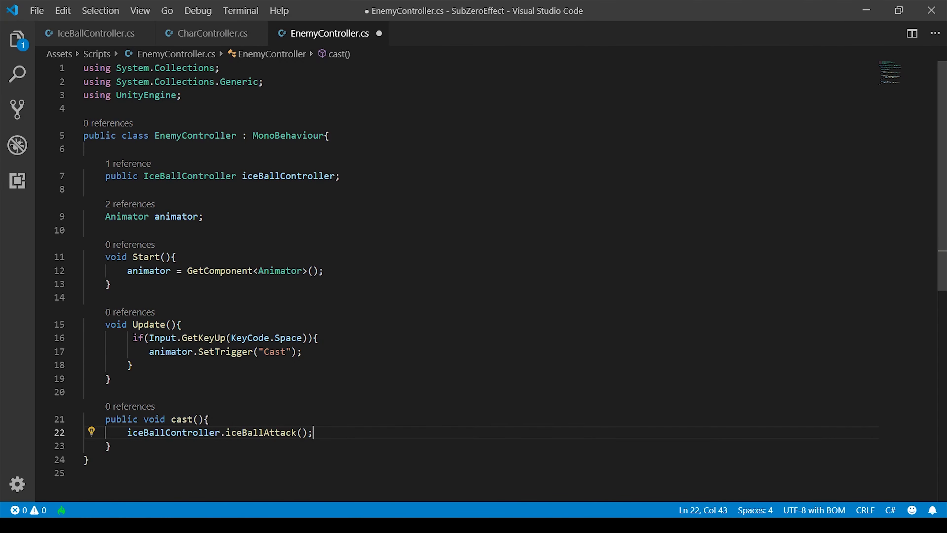
pyautogui.click(154, 351)
pyautogui.hotkey('ctrl', 's')
# Make the iceBallAttack() method in IceBallController.cs public and save the script.
pyautogui.click(97, 34)
pyautogui.click(105, 300)
pyautogui.write('publivoid iceBallAttack(){')
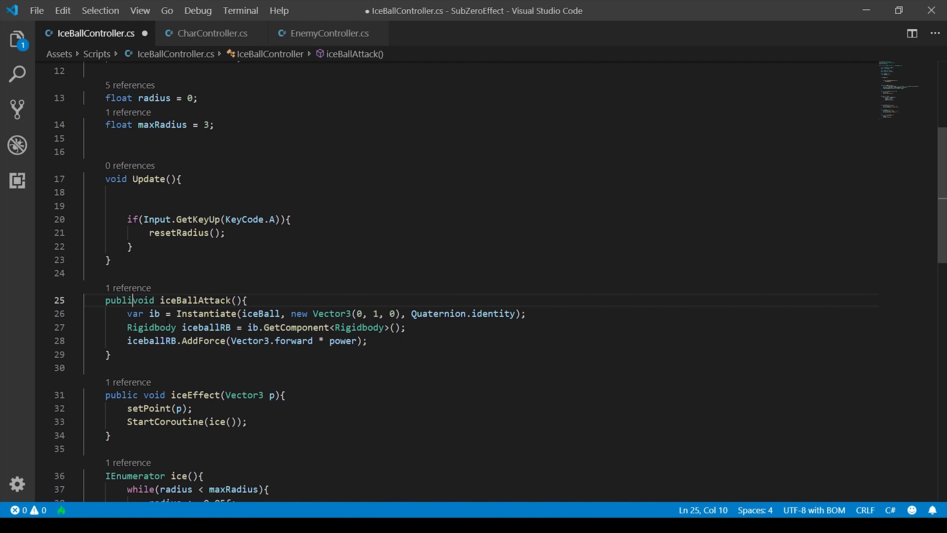
pyautogui.hotkey('ctrl', 's')
# Declare public GameObject fields smokeExplosion and fallingStones below the iceBallController field in CharController.cs.
pyautogui.click(213, 33)
pyautogui.click(355, 163)
pyautogui.press('Return')
pyautogui.write('public GameObject smokeExplosion;')
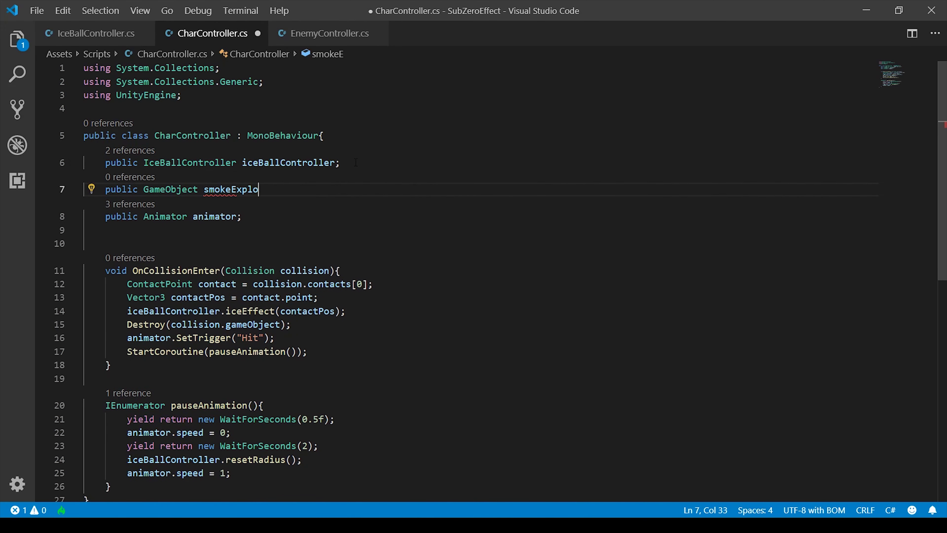
pyautogui.press('Return')
pyautogui.write('public GameObject fallingStones;')
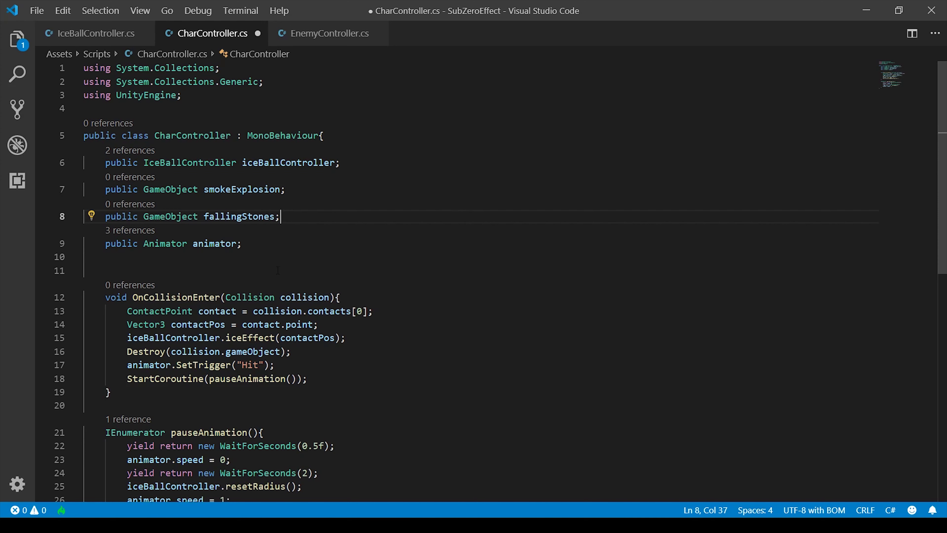
# Declare a Vector3 contactPos field below the animator field and remove the Vector3 type from the contactPos assignment in OnCollisionEnter.
pyautogui.click(278, 244)
pyautogui.press('Return')
pyautogui.press('Return')
pyautogui.write('Vector3 contactPos;')
pyautogui.click(171, 365)
pyautogui.press('BackSpace')
pyautogui.press('BackSpace')
pyautogui.press('BackSpace')
pyautogui.press('BackSpace')
pyautogui.press('BackSpace')
pyautogui.press('BackSpace')
pyautogui.press('BackSpace')
pyautogui.press('BackSpace')
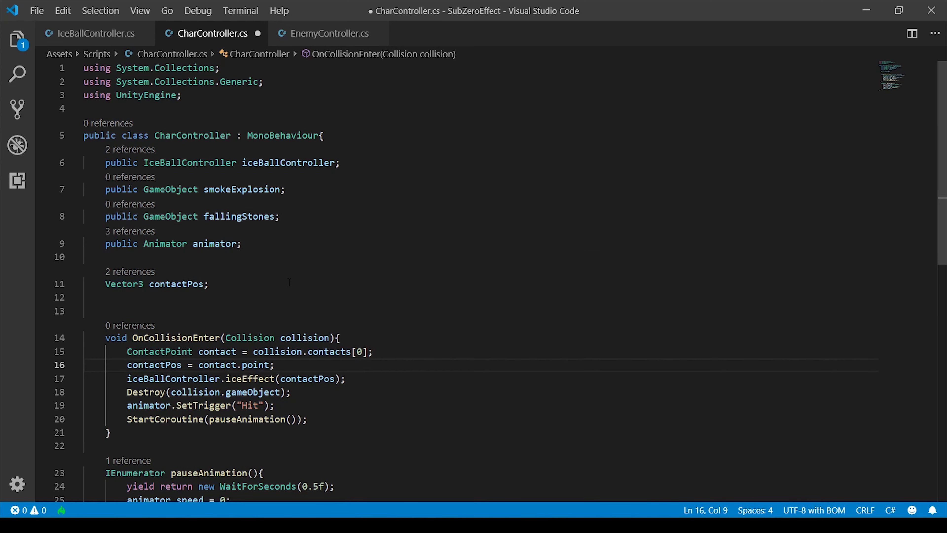
# Add a void Start() method above OnCollisionEnter containing fallingStones.SetActive(false);.
pyautogui.press('Up')
pyautogui.press('Up')
pyautogui.press('Up')
pyautogui.write('void Start(){')
pyautogui.press('Return')
pyautogui.write('fallingStones.SetActive')
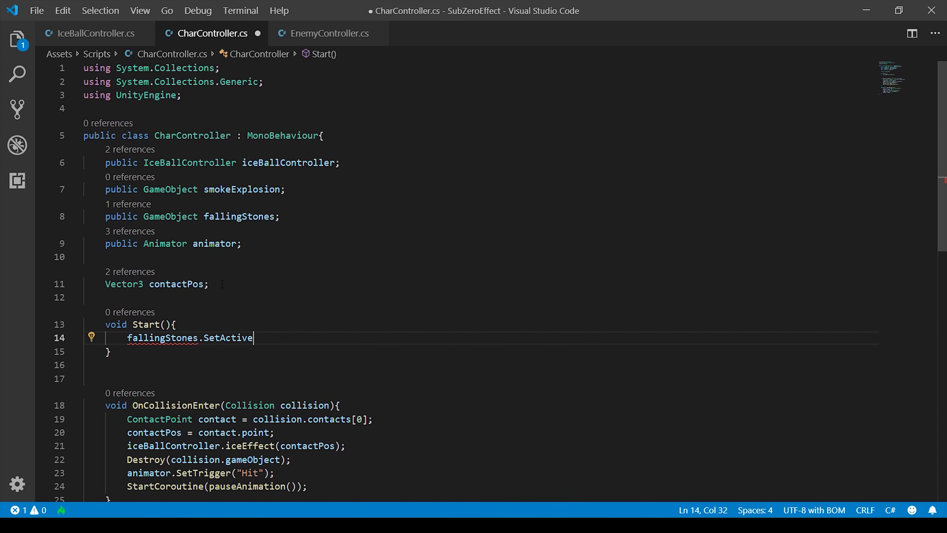
pyautogui.write('(false);')
# After the contactPos assignment, add var particles = Instantiate(smokeExplosion, contactPos, transform.rotation); followed by Destroy(particles, 3);.
pyautogui.scroll(-5, 269, 306)
pyautogui.click(335, 220)
pyautogui.press('Return')
pyautogui.write('var ')
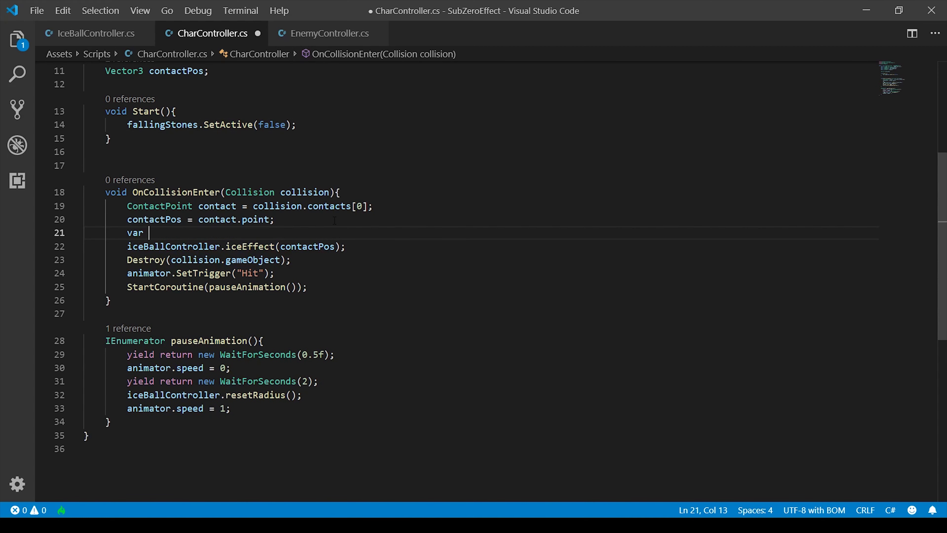
pyautogui.write('particles = Instantiate(smokeExplosion, contactPos, transform.rotation);')
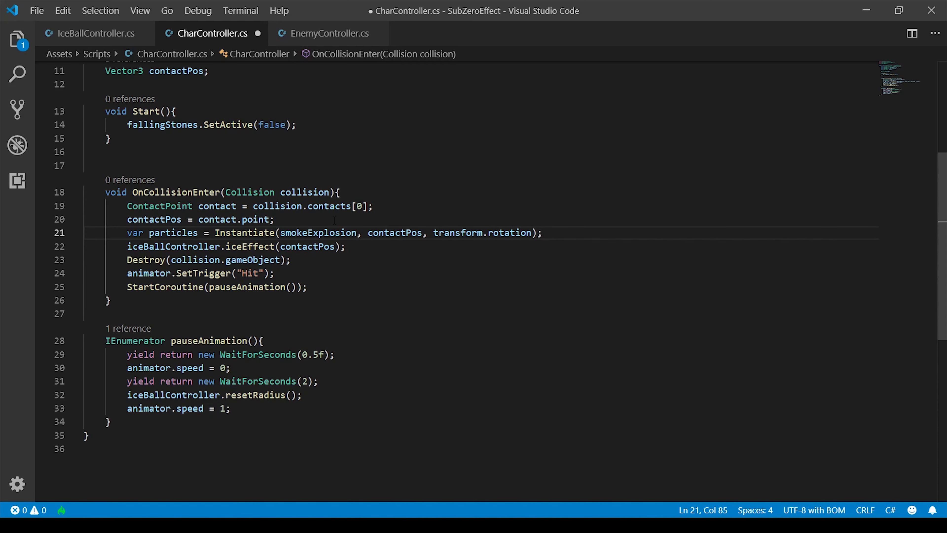
pyautogui.press('Return')
pyautogui.write('Destroy(particles')
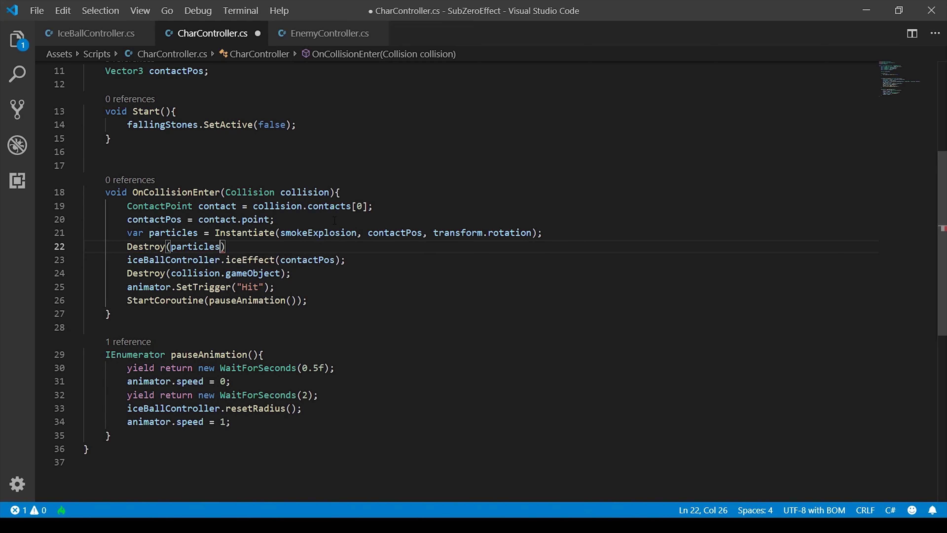
# Insert fallingStones.SetActive(false); as the first line of OnCollisionEnter and fallingStones.SetActive(true); as the last line of pauseAnimation.
pyautogui.click(372, 191)
pyautogui.press('Return')
pyautogui.write('fallingStones.SetActive(false);')
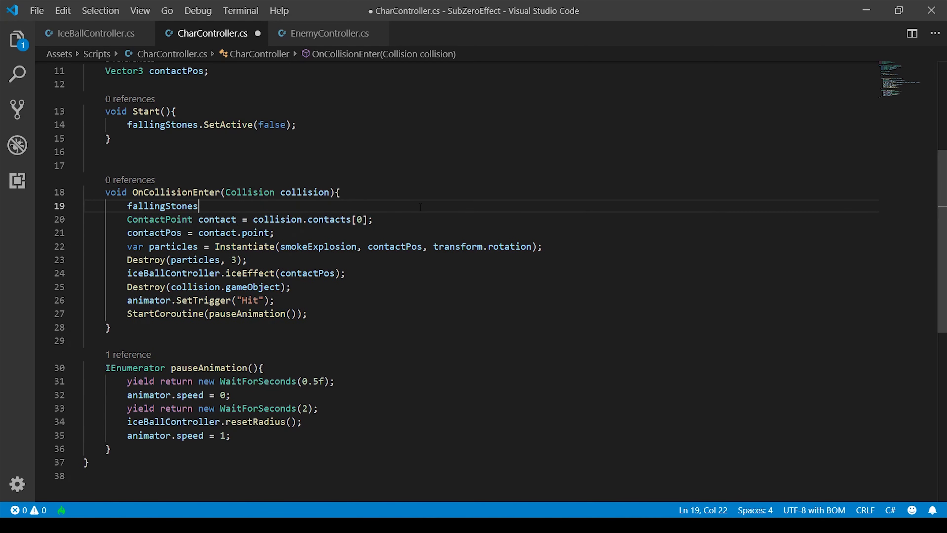
pyautogui.moveTo(297, 205); pyautogui.dragTo(127, 205)
pyautogui.hotkey('ctrl', 'c')
pyautogui.scroll(-4, 254, 299)
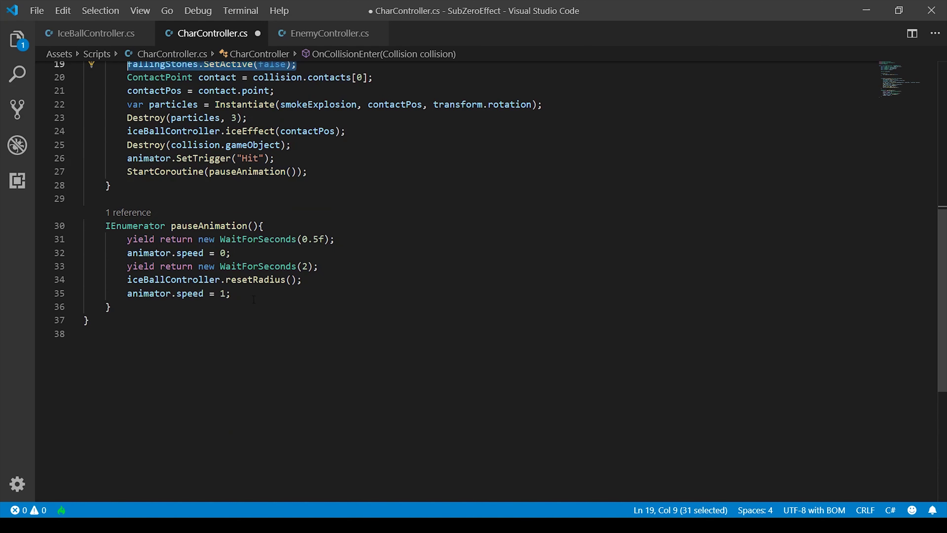
pyautogui.click(235, 296)
pyautogui.press('Return')
pyautogui.hotkey('ctrl', 'v')
pyautogui.doubleClick(271, 308)
pyautogui.write('true')
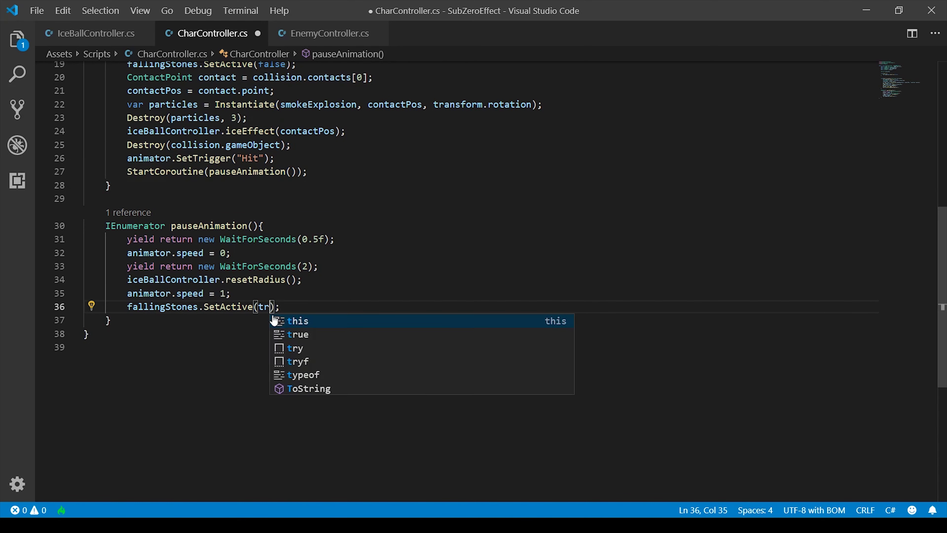
# Below Destroy(collision.gameObject);, add an if block testing animator.GetCurrentAnimatorStateInfo(0).IsName("Hit").
pyautogui.click(423, 279)
pyautogui.scroll(2, 424, 250)
pyautogui.click(359, 216)
pyautogui.press('Return')
pyautogui.write('if(!animator.GetCurrentAnimator')
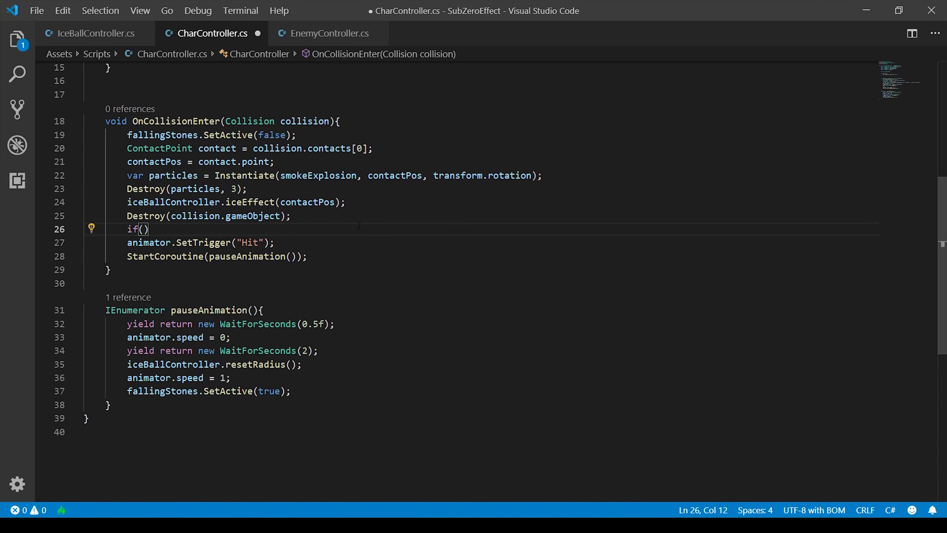
pyautogui.write('StateInfo')
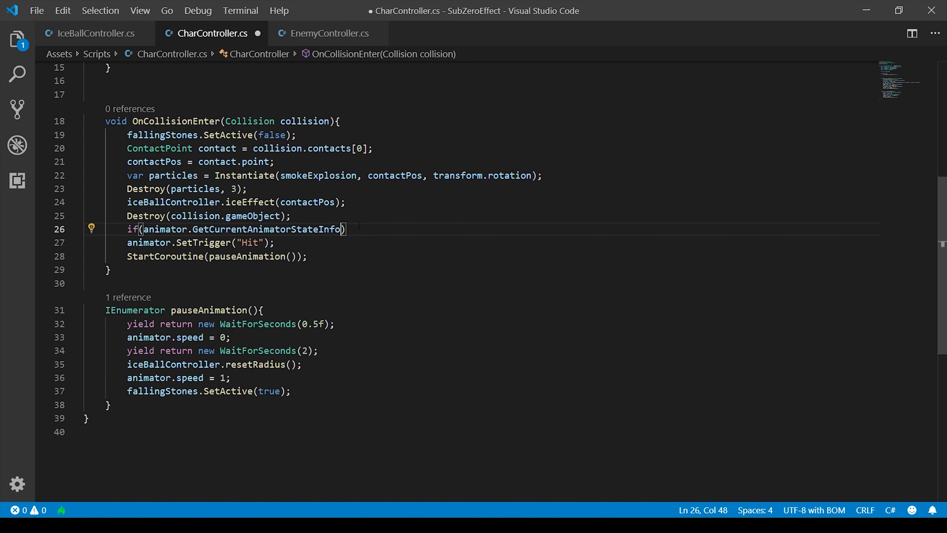
pyautogui.write('(0).IsName(')
pyautogui.write('"Hit")){')
pyautogui.press('Return')
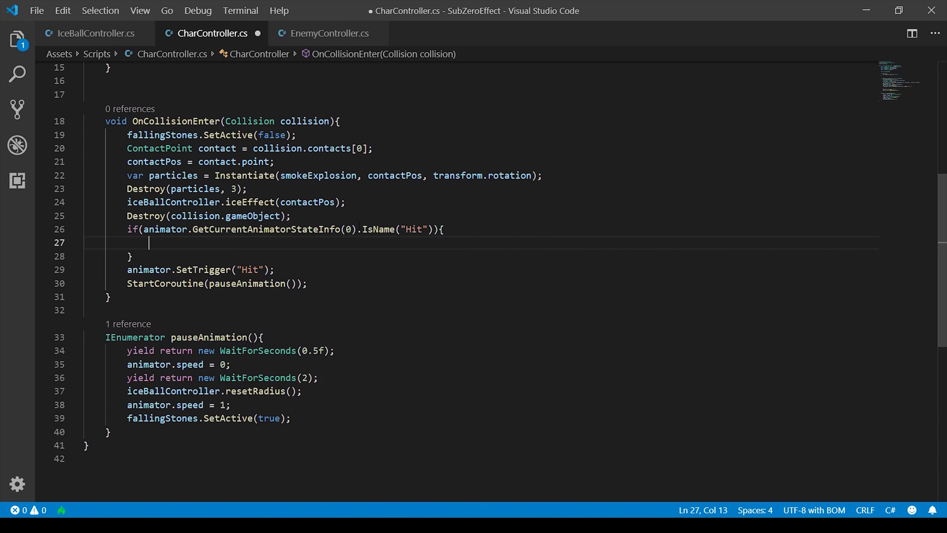
# Negate the if condition with ! and move the animator.SetTrigger("Hit"); line inside its block.
pyautogui.click(144, 230)
pyautogui.write('!')
pyautogui.moveTo(276, 270); pyautogui.dragTo(127, 270)
pyautogui.hotkey('ctrl', 'x')
pyautogui.hotkey('ctrl', 'v')
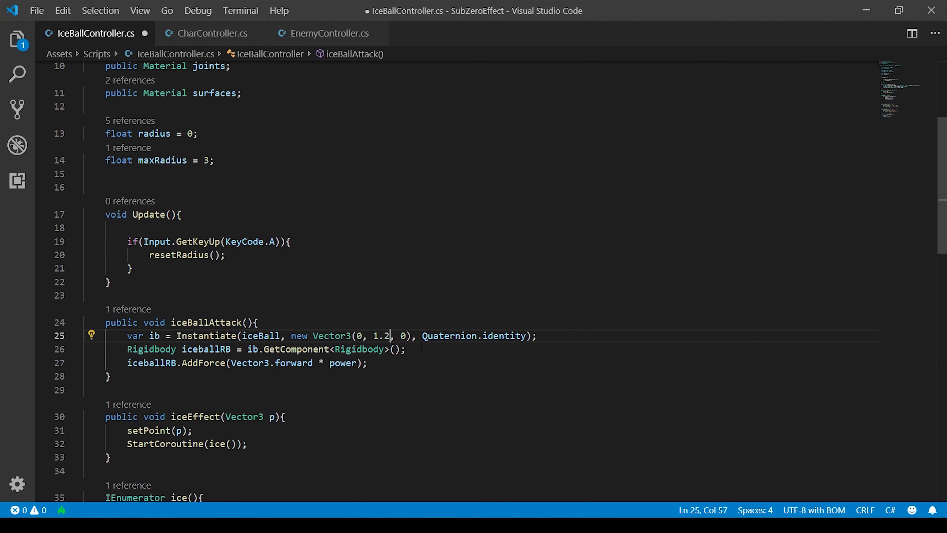
# In IceBallController.cs, set the Y value of the Instantiate position vector in iceBallAttack() to 1.235.
pyautogui.write('35')
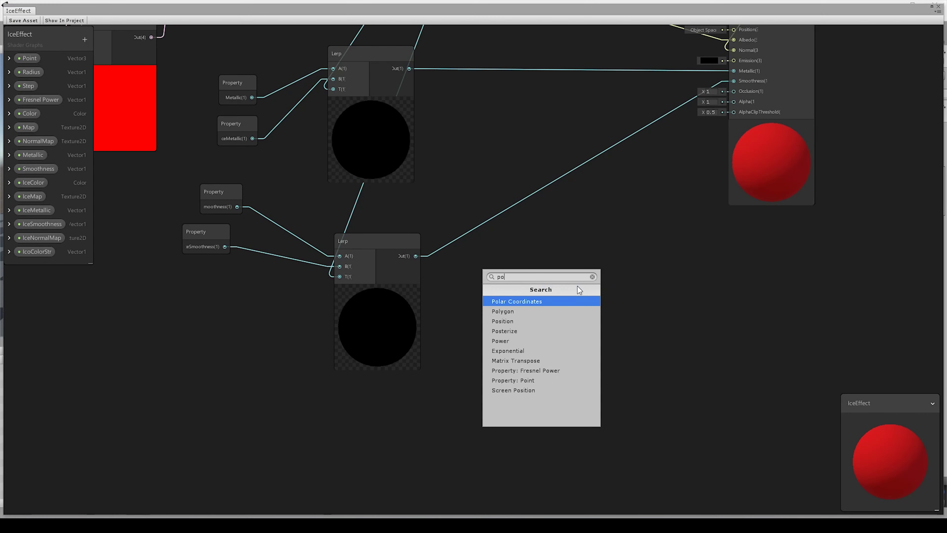
# In the IceEffect shader graph, create a Position node in Object space and feed its output into an Add node.
pyautogui.press('Return')
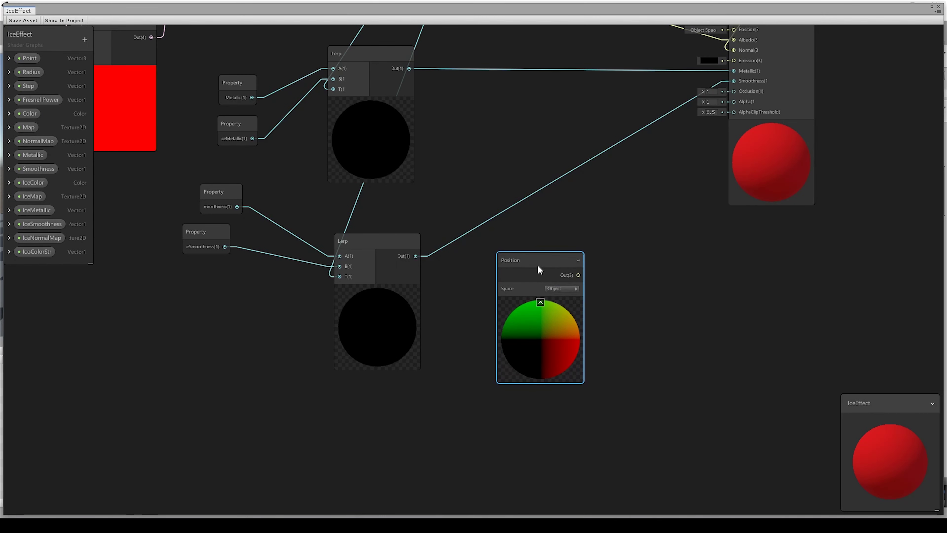
pyautogui.moveTo(577, 275); pyautogui.dragTo(650, 308)
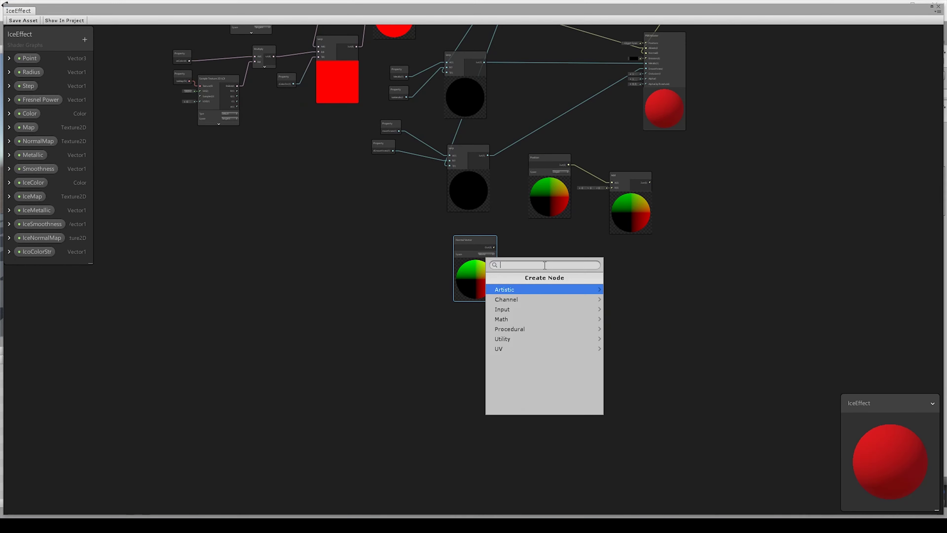
# Add a Voronoi node and multiply its output with the Normal Vector node by connecting it to the Multiply node's B input.
pyautogui.rightClick(458, 345)
pyautogui.click(488, 349)
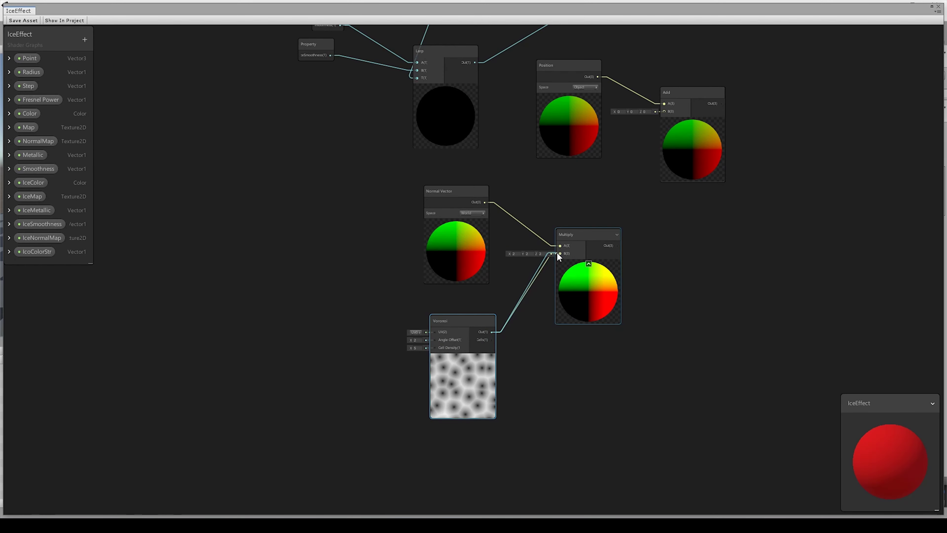
pyautogui.moveTo(556, 252); pyautogui.dragTo(560, 253)
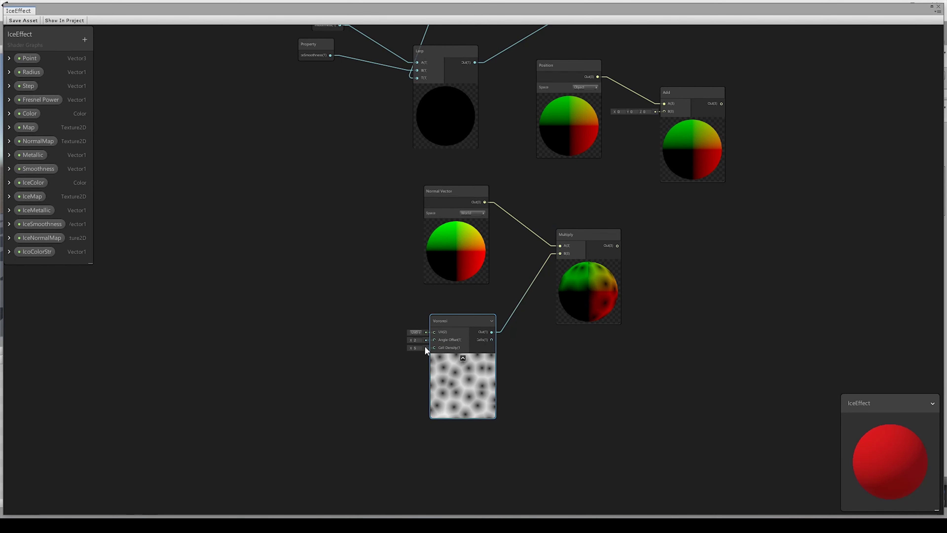
# Create a Vector 1 node feeding the Voronoi's Cell Density, convert it to a property and name it DisplacementScaleNoise.
pyautogui.press('space')
pyautogui.click(333, 319)
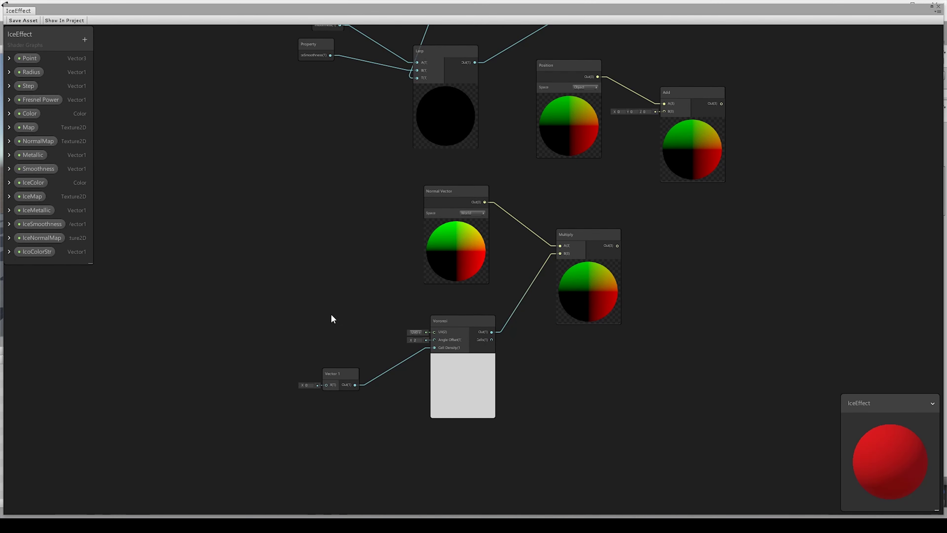
pyautogui.rightClick(342, 374)
pyautogui.click(379, 475)
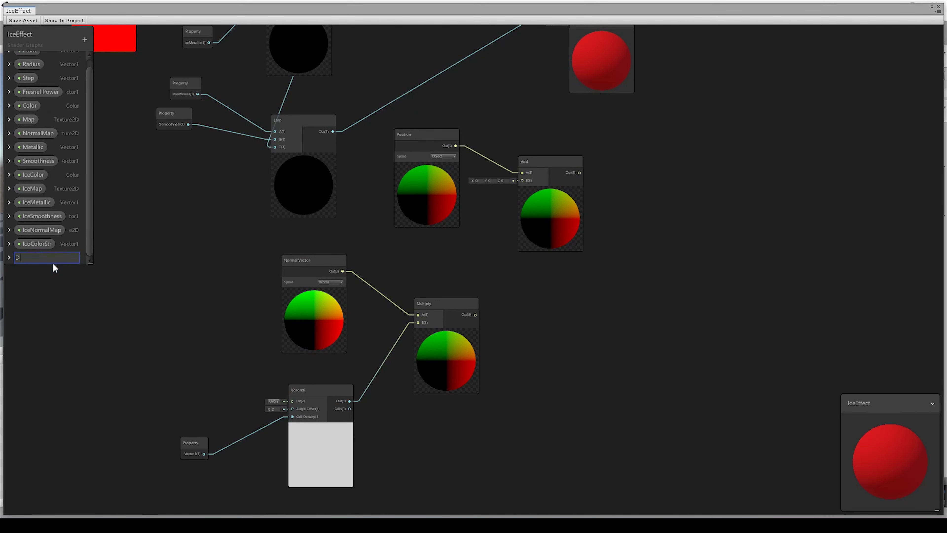
pyautogui.write('leNoise')
pyautogui.press('Return')
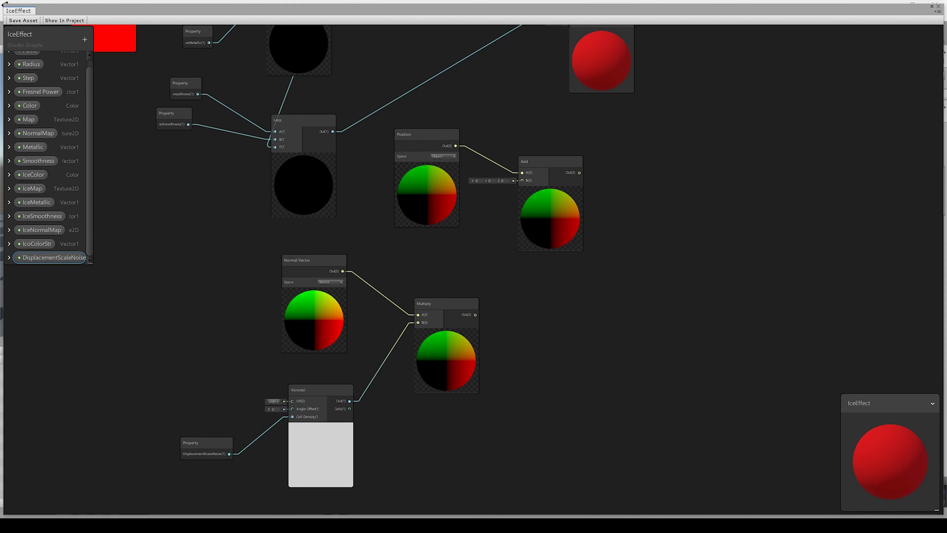
# Multiply the noise-scaled normal by a new Vector 1 node converted into a property named Displacement.
pyautogui.write('mul')
pyautogui.click(549, 325)
pyautogui.moveTo(475, 314); pyautogui.dragTo(502, 409)
pyautogui.write('v')
pyautogui.click(494, 247)
pyautogui.rightClick(503, 408)
pyautogui.click(545, 385)
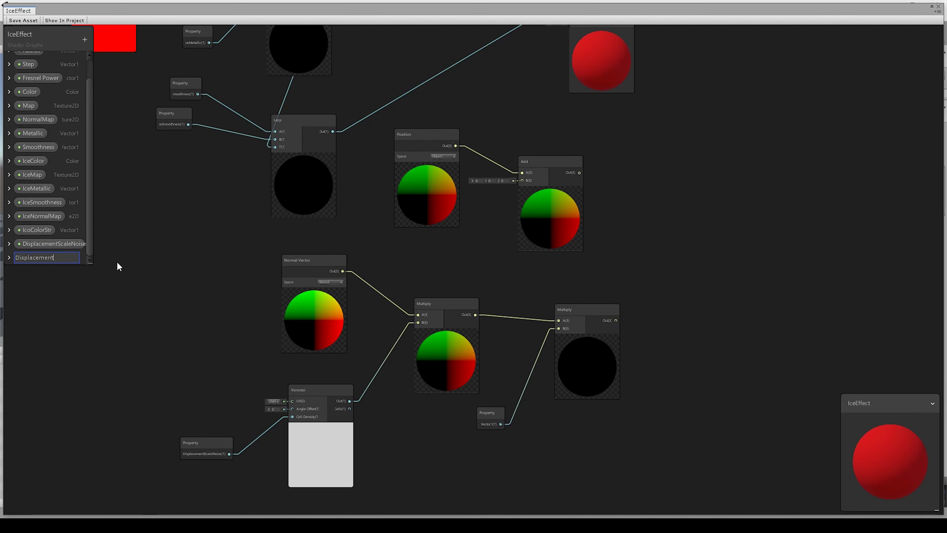
pyautogui.press('Return')
# Feed the second Multiply's output into a new Power node and connect its output to the Add node's B input.
pyautogui.moveTo(616, 320); pyautogui.dragTo(652, 296)
pyautogui.write('powe')
pyautogui.press('Return')
pyautogui.moveTo(523, 181); pyautogui.dragTo(712, 305)
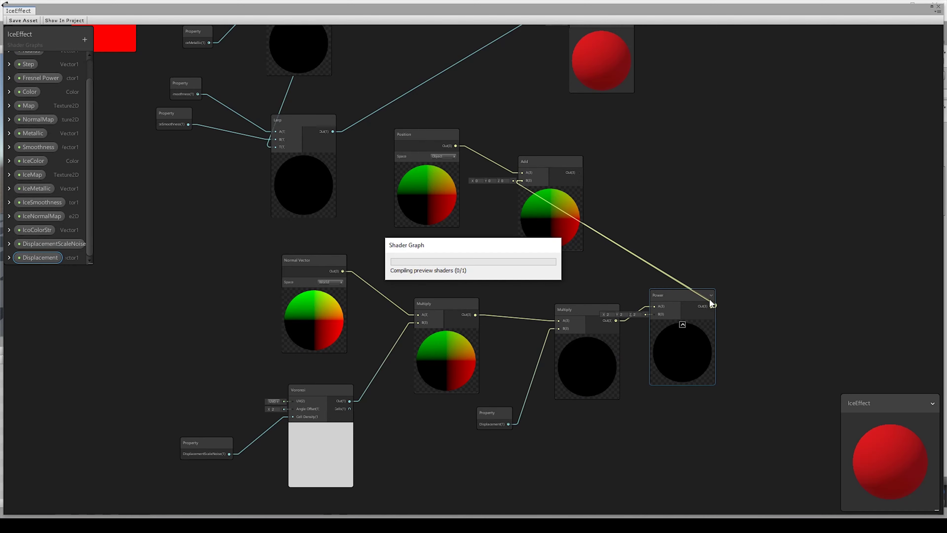
# Add a Lerp node with its preview collapsed and wire it between the displacement nodes and the PBR Master's Position input.
pyautogui.scroll(-3, 586, 175)
pyautogui.scroll(3, 501, 218)
pyautogui.press('space')
pyautogui.write('lerp')
pyautogui.press('Return')
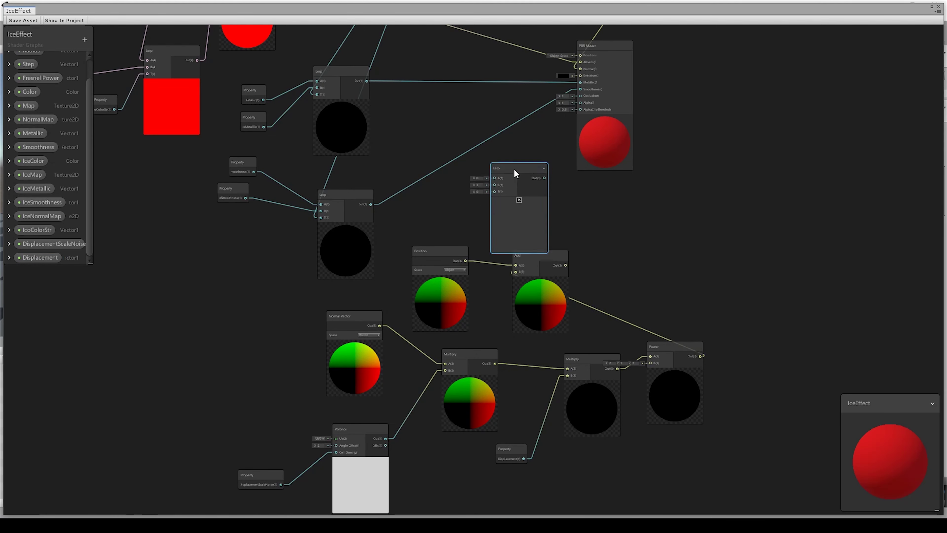
pyautogui.click(518, 200)
pyautogui.scroll(-5, 537, 207)
pyautogui.scroll(5, 488, 65)
pyautogui.moveTo(476, 101); pyautogui.dragTo(633, 246)
# On the IceJoints and IceSurfaces materials, set Radius to about 2.13 and DisplacementScaleNoise to 100.
pyautogui.moveTo(816, 97); pyautogui.dragTo(819, 97)
pyautogui.press('w')
pyautogui.moveTo(350, 202); pyautogui.dragTo(400, 201, button='right')
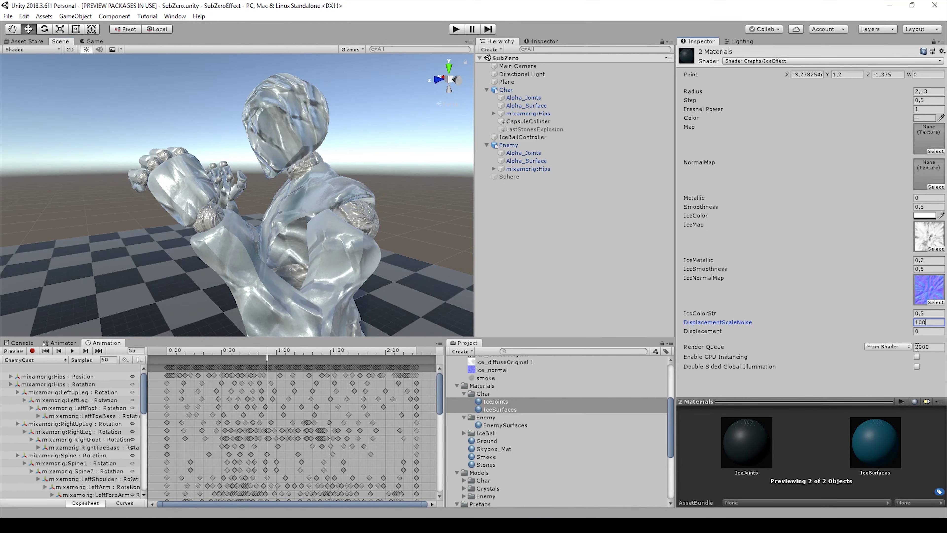
# Try different Displacement amounts on the two ice materials and set Displacement to 0.3.
pyautogui.moveTo(906, 336); pyautogui.dragTo(923, 335)
pyautogui.moveTo(366, 209); pyautogui.dragTo(239, 221, button='right')
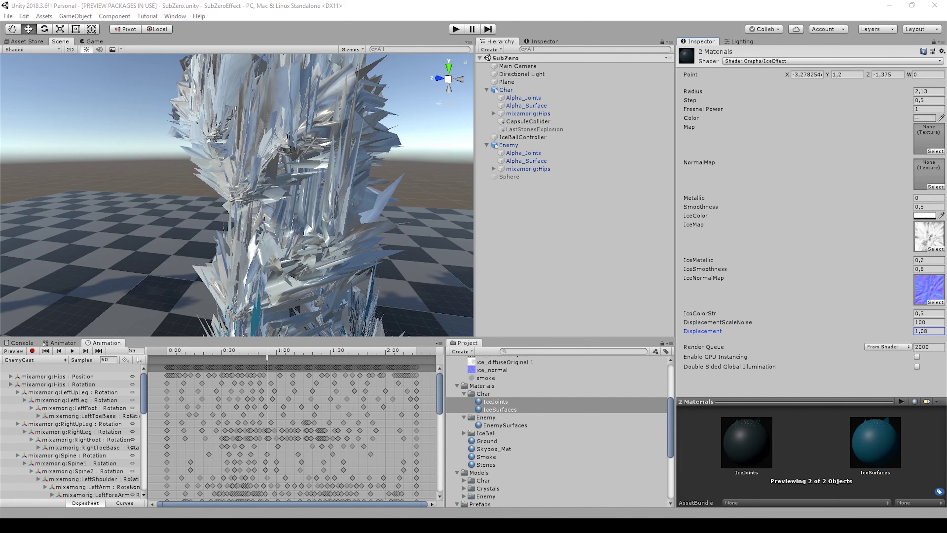
pyautogui.moveTo(907, 332); pyautogui.dragTo(895, 331)
pyautogui.moveTo(406, 178); pyautogui.dragTo(365, 182, button='right')
pyautogui.click(928, 331)
pyautogui.write('0.2')
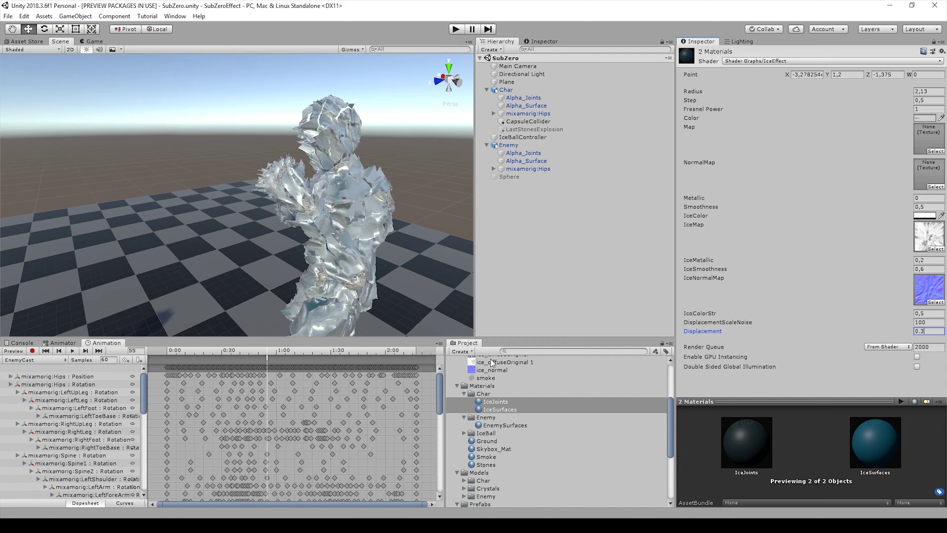
pyautogui.moveTo(418, 220); pyautogui.dragTo(351, 179, button='right')
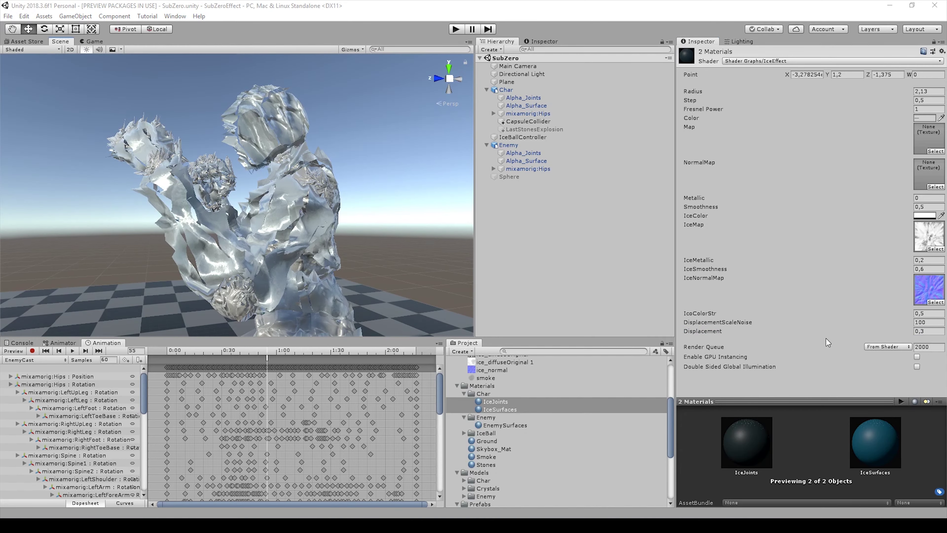
# Adjust DisplacementScaleNoise to about 98.67 and vary the freeze radius settings to test the ice spreading over the character.
pyautogui.moveTo(891, 321); pyautogui.dragTo(895, 333)
pyautogui.moveTo(194, 239); pyautogui.dragTo(147, 263, button='right')
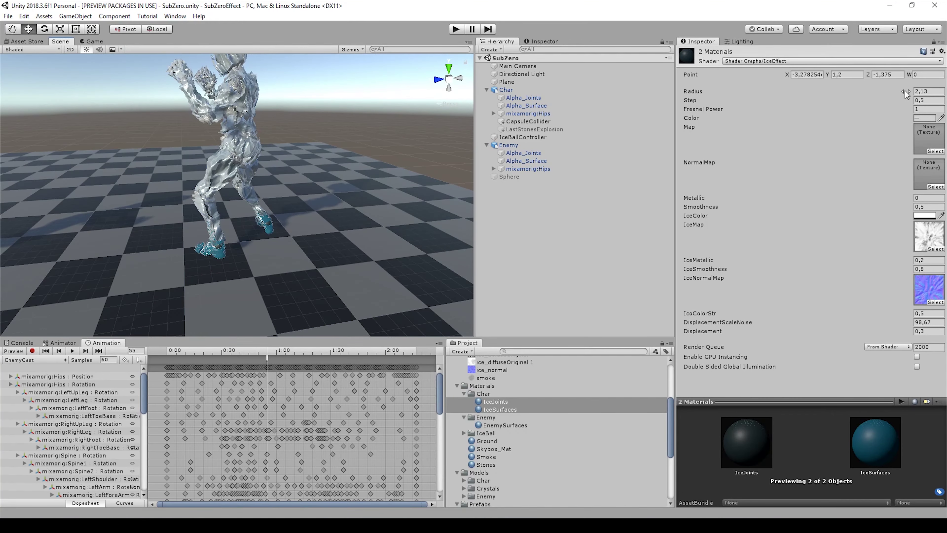
pyautogui.moveTo(877, 100); pyautogui.dragTo(909, 99)
pyautogui.moveTo(284, 134); pyautogui.dragTo(417, 171, button='right')
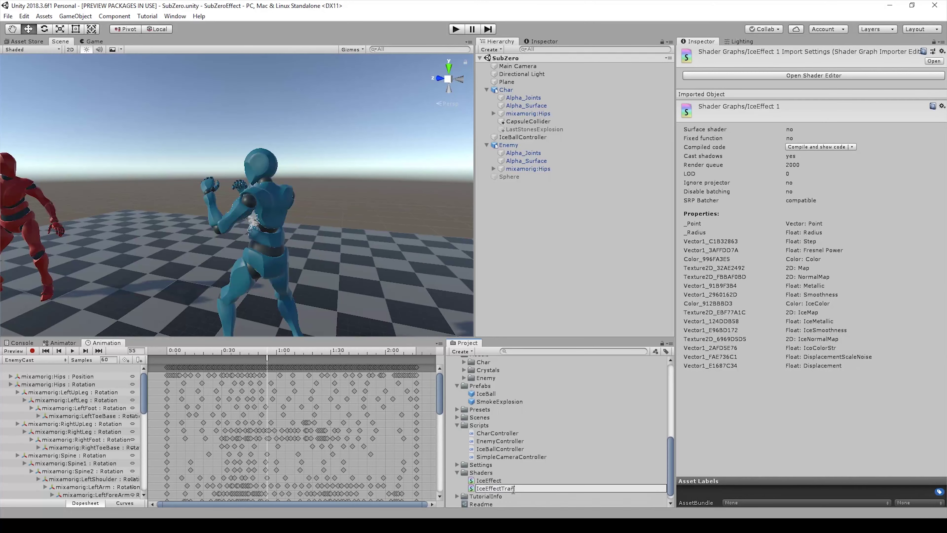
# Rename the duplicated shader graph IceEffect 1 as IceEffectTransparent.
pyautogui.write('sparent')
pyautogui.press('Return')
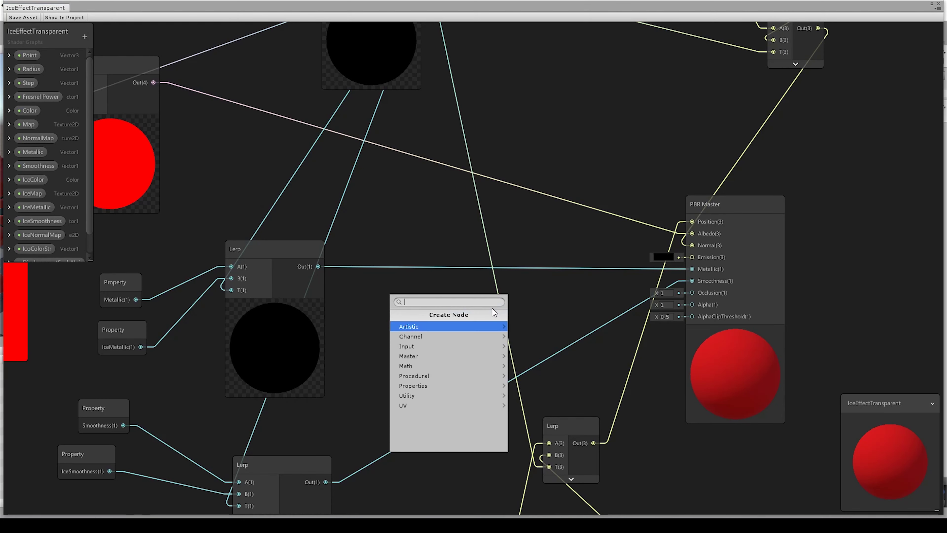
# In the IceEffectTransparent graph, add two Vector 1 nodes and a Lerp node with its preview collapsed.
pyautogui.press('Return')
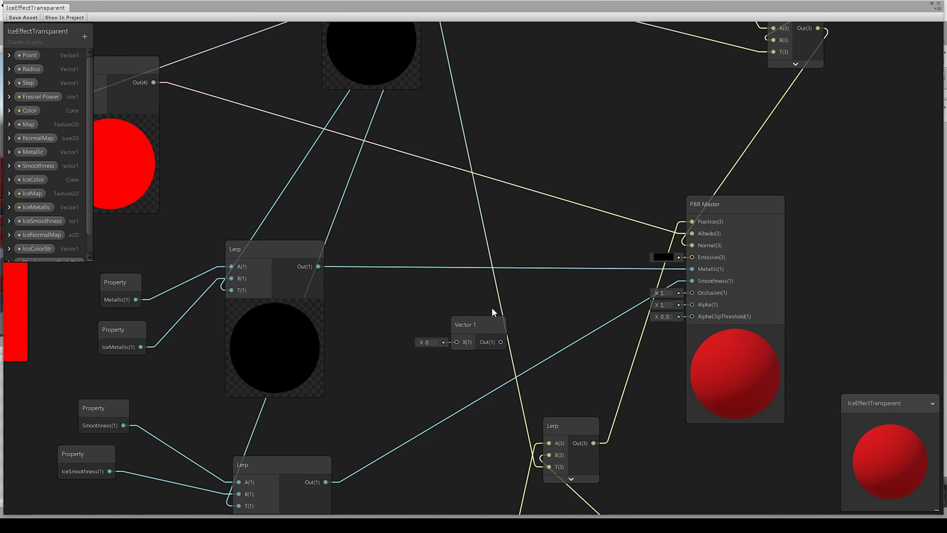
pyautogui.moveTo(477, 325); pyautogui.dragTo(400, 329)
pyautogui.press('space')
pyautogui.write('ler')
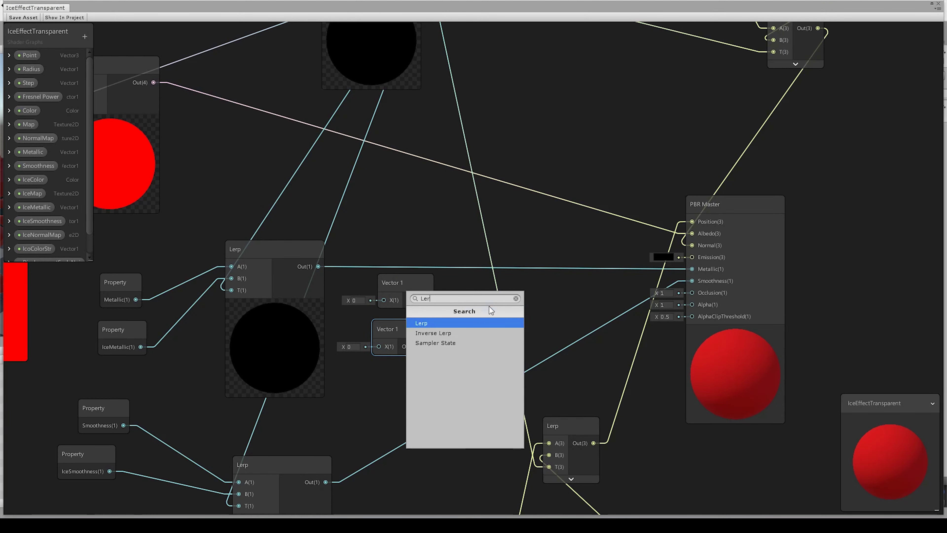
pyautogui.press('Return')
pyautogui.click(517, 378)
# Connect the two Vector 1 nodes and the ice mask to the new Lerp and link its output to the PBR Master's Alpha.
pyautogui.moveTo(510, 340); pyautogui.dragTo(579, 264)
pyautogui.scroll(-6, 506, 185)
pyautogui.scroll(5, 546, 185)
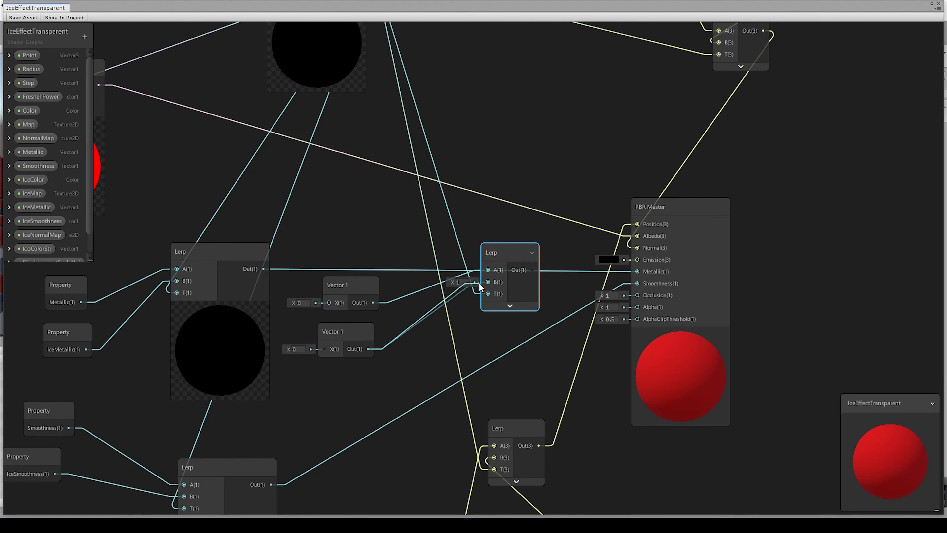
pyautogui.moveTo(634, 312); pyautogui.dragTo(637, 307)
# Convert the Vector 1 node on the Lerp's A input into a property named Alpha.
pyautogui.rightClick(327, 283)
pyautogui.click(369, 382)
pyautogui.rightClick(322, 333)
pyautogui.scroll(-3, 71, 263)
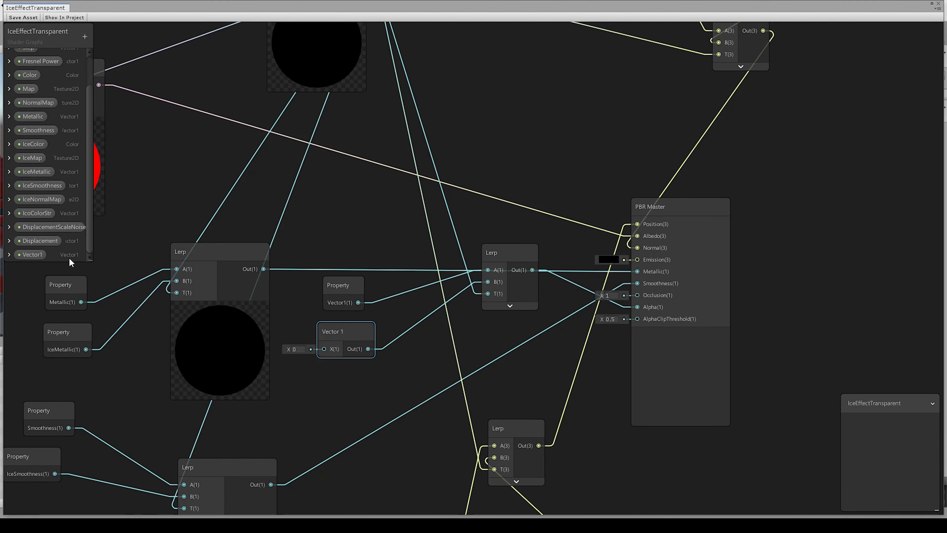
pyautogui.write('Alpha')
pyautogui.press('Return')
# Convert the Vector 1 node on the Lerp's B input into a property and start renaming it.
pyautogui.rightClick(325, 333)
pyautogui.click(368, 433)
pyautogui.rightClick(41, 254)
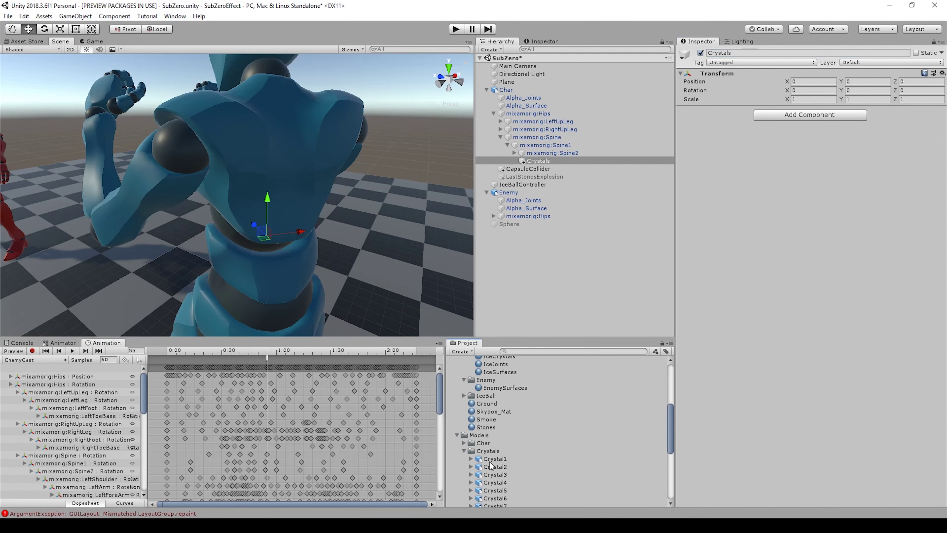
# Add the Crystal1 model under the spine's Crystals object, with X rotation -90 and scale 2 on all axes.
pyautogui.click(830, 99)
pyautogui.write('-90')
pyautogui.click(828, 108)
pyautogui.write('2')
pyautogui.press('Tab')
pyautogui.write('2')
pyautogui.press('Tab')
pyautogui.write('2')
pyautogui.scroll(10, 440, 186)
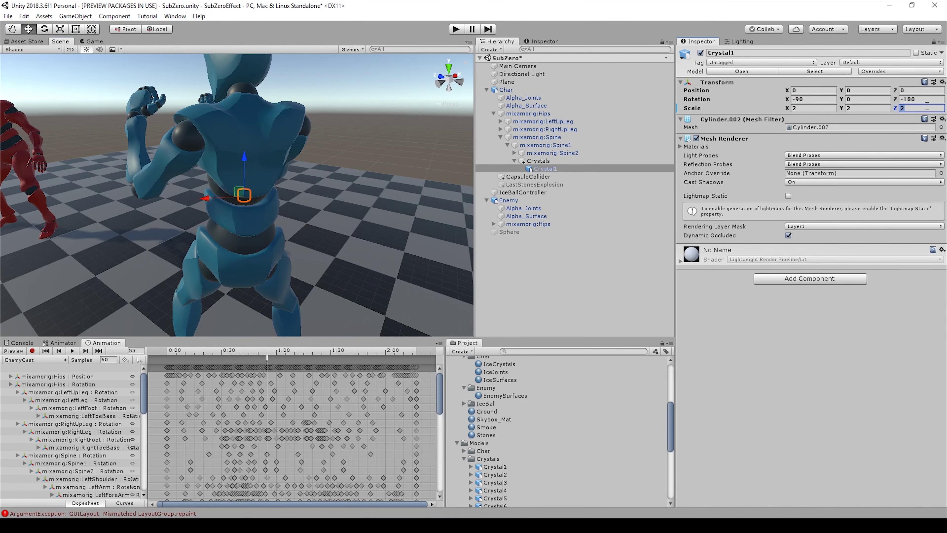
# Duplicate Crystal1 several times, positioning and rescaling the copies across the character's back.
pyautogui.hotkey('ctrl', 'd')
pyautogui.moveTo(284, 159); pyautogui.dragTo(257, 175)
pyautogui.hotkey('ctrl', 'd')
pyautogui.press('f')
pyautogui.click(821, 107)
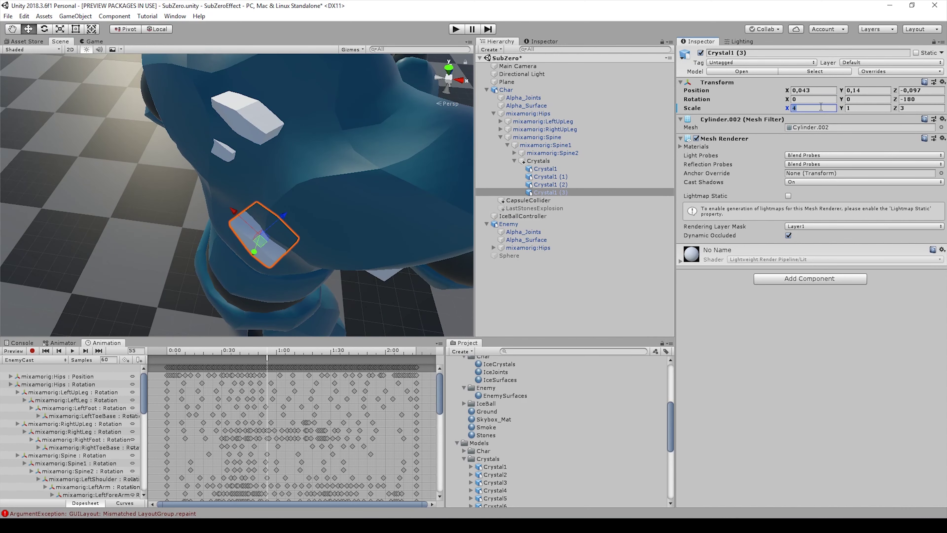
pyautogui.moveTo(269, 231); pyautogui.dragTo(261, 220)
pyautogui.scroll(-10, 261, 220)
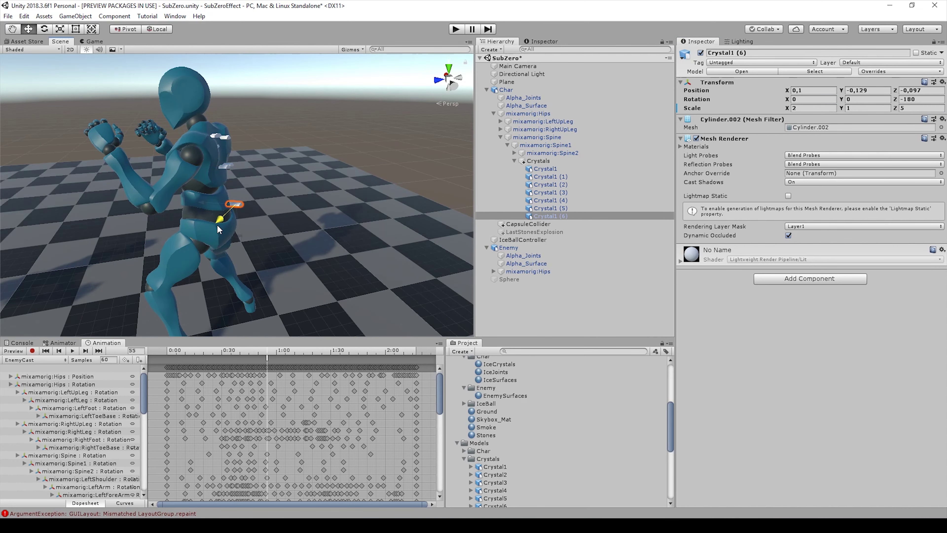
# Add Crystal7 copies to the spine's Crystals group and spread them over the character's chest.
pyautogui.click(500, 129)
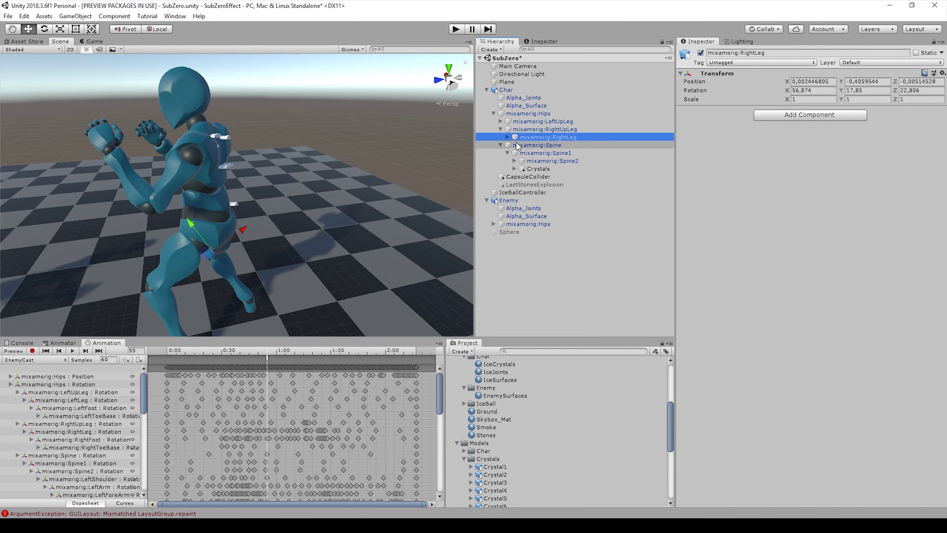
pyautogui.click(531, 177)
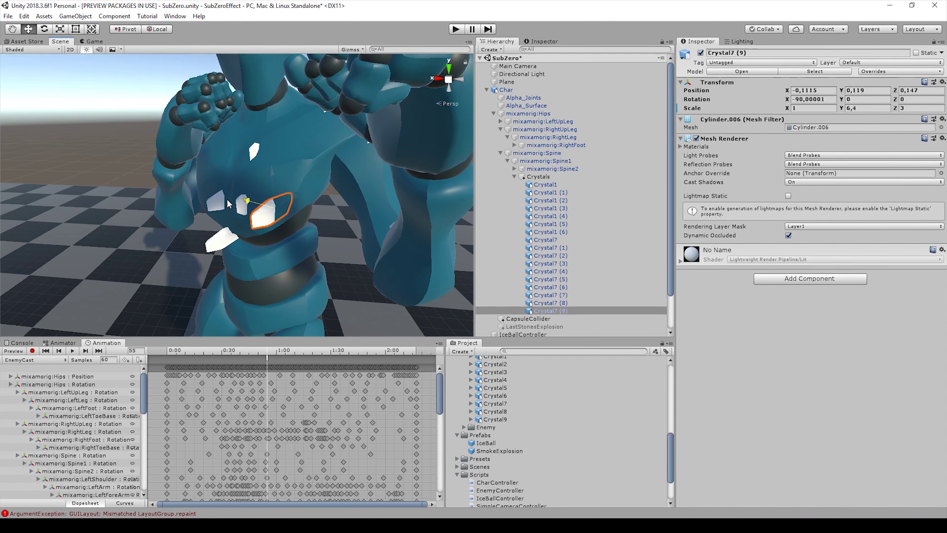
pyautogui.hotkey('ctrl', 'd')
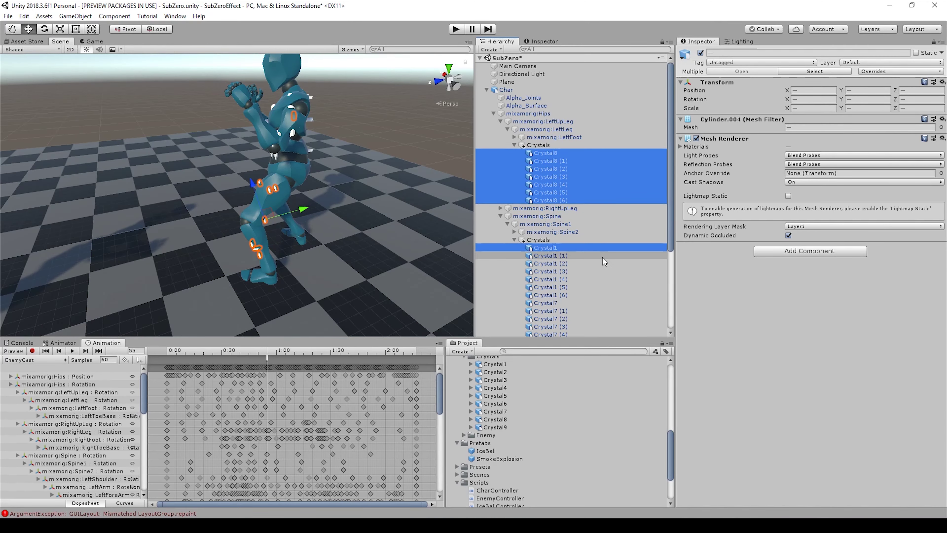
# Select the crystals on the legs and spine together and assign them the IceCrystals material.
pyautogui.keyDown('ctrl'); pyautogui.click(563, 264); pyautogui.keyUp('ctrl')
pyautogui.keyDown('ctrl'); pyautogui.click(562, 256); pyautogui.keyUp('ctrl')
pyautogui.keyDown('ctrl'); pyautogui.click(561, 247); pyautogui.keyUp('ctrl')
pyautogui.keyDown('ctrl'); pyautogui.click(555, 177); pyautogui.keyUp('ctrl')
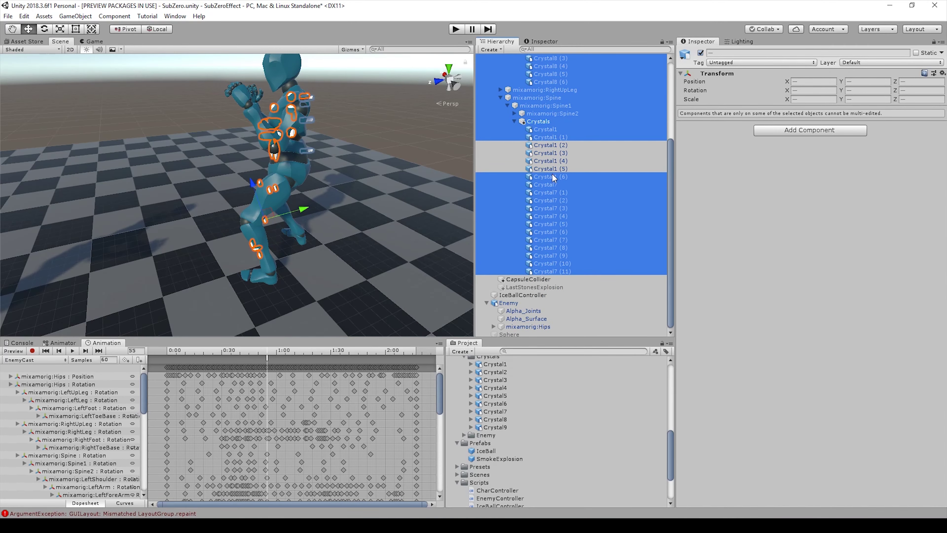
pyautogui.keyDown('ctrl'); pyautogui.click(551, 145); pyautogui.keyUp('ctrl')
pyautogui.keyDown('ctrl'); pyautogui.click(540, 122); pyautogui.keyUp('ctrl')
pyautogui.keyDown('ctrl'); pyautogui.click(539, 90); pyautogui.keyUp('ctrl')
pyautogui.scroll(5, 536, 440)
pyautogui.click(778, 330)
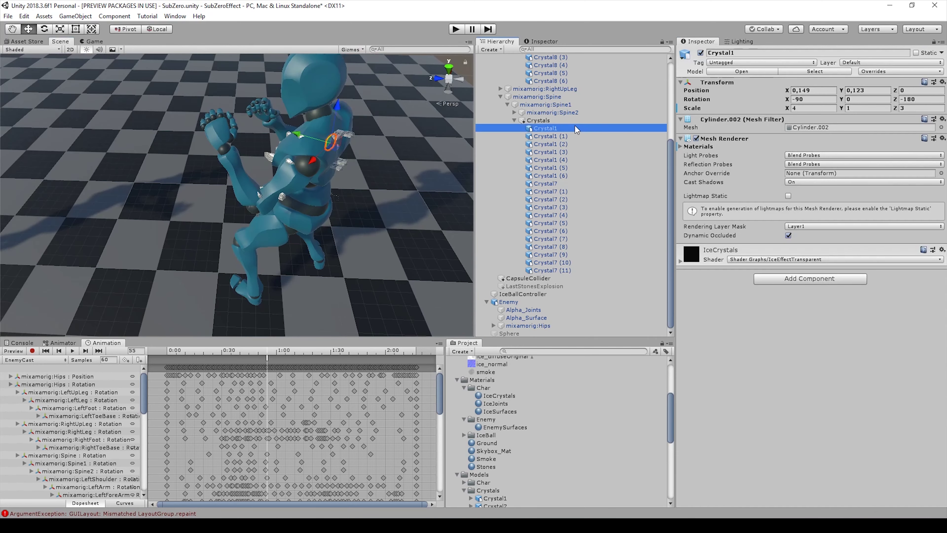
pyautogui.scroll(3, 546, 153)
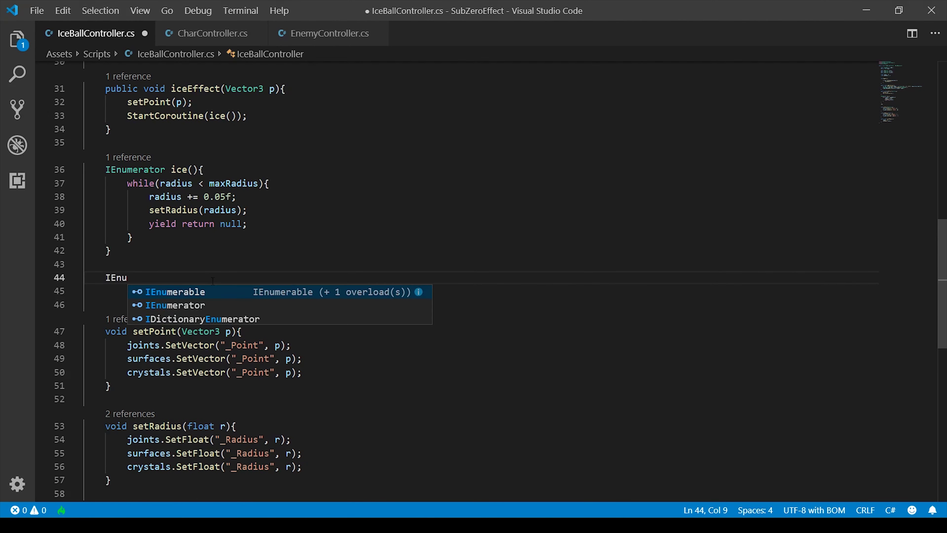
# In Visual Studio Code, declare the IEnumerator iceBallDisplacement() in IceBallController.cs with a local float disp = 0.
pyautogui.write('merator iceBallDi')
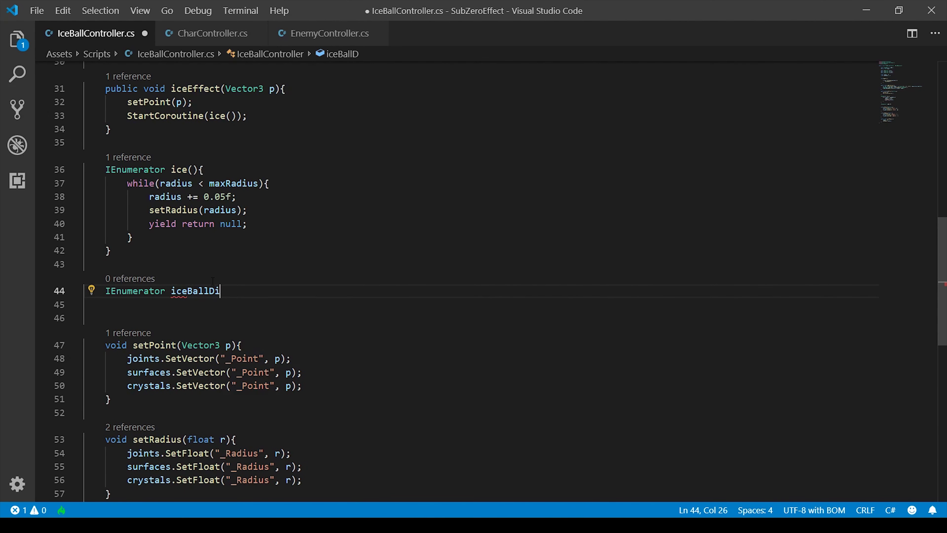
pyautogui.write('splacement(){')
pyautogui.press('Return')
pyautogui.write('float disp = 0;')
pyautogui.press('Return')
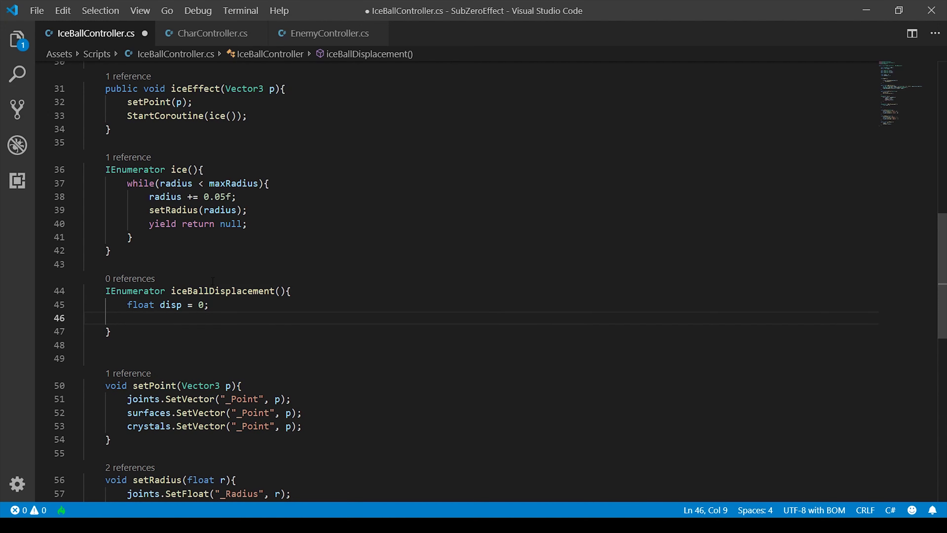
# Declare a public Material field named iceBallMat below the crystals field.
pyautogui.write('iceBall')
pyautogui.scroll(12, 212, 281)
pyautogui.click(254, 298)
pyautogui.doubleClick(217, 325)
pyautogui.write('iceBallMat')
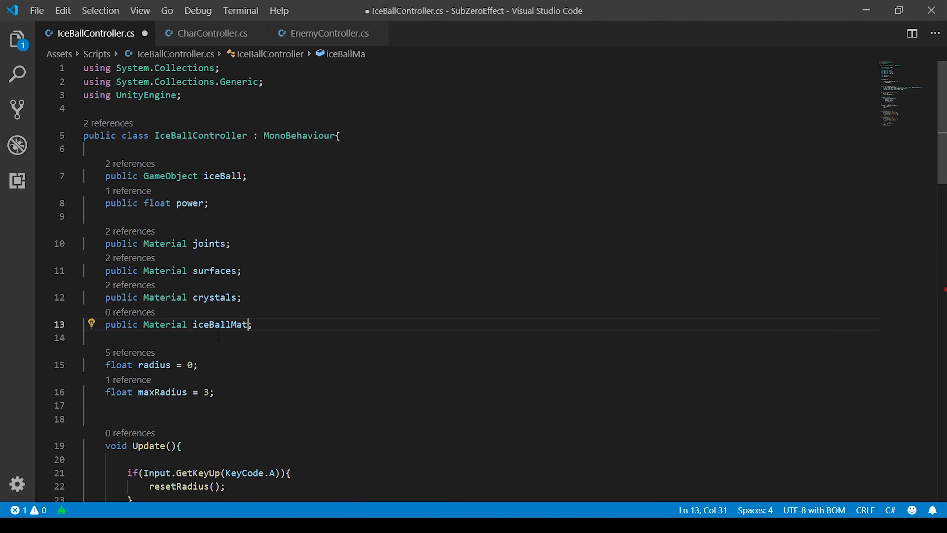
# In iceBallDisplacement, set iceBallMat's "_IceDisp" float to disp.
pyautogui.scroll(-12, 218, 341)
pyautogui.doubleClick(146, 380)
pyautogui.click(166, 380)
pyautogui.write('Mat.SetFloat("_IceDisp", disp')
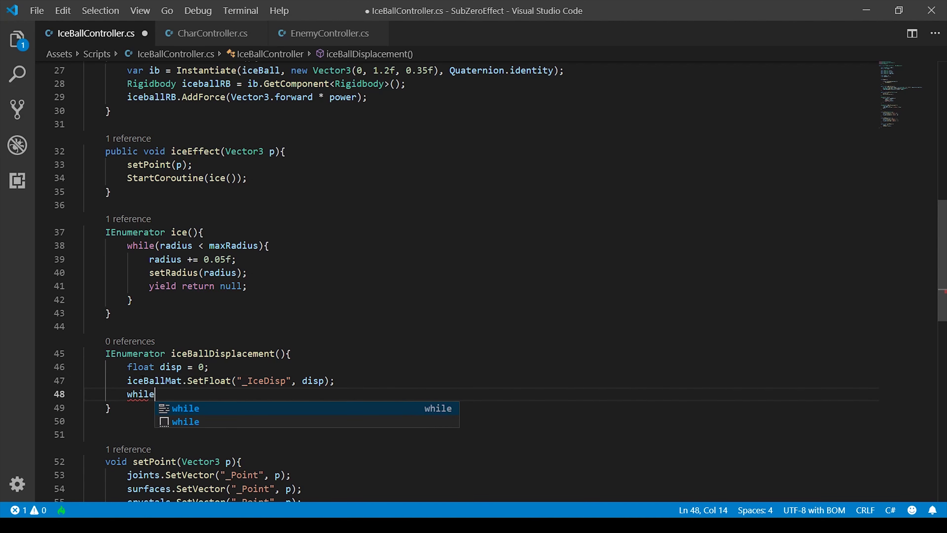
# Add a while(disp < maxDisp) loop to iceBallDisplacement and declare the class field float maxDisp = 0.3f.
pyautogui.write('(disp {')
pyautogui.press('Return')
pyautogui.doubleClick(218, 394)
pyautogui.scroll(10, 224, 373)
pyautogui.click(231, 288)
pyautogui.press('Return')
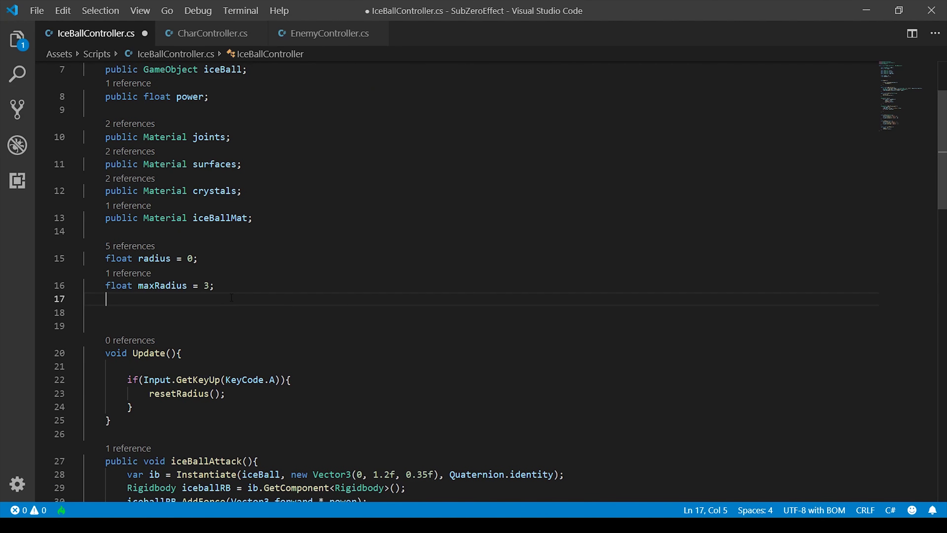
pyautogui.write('float maxDisp = 0.3f;')
# Fill the while loop with yield return null, disp += 0.03f and iceBallMat.SetFloat("_IceDisp", disp).
pyautogui.scroll(-7, 212, 394)
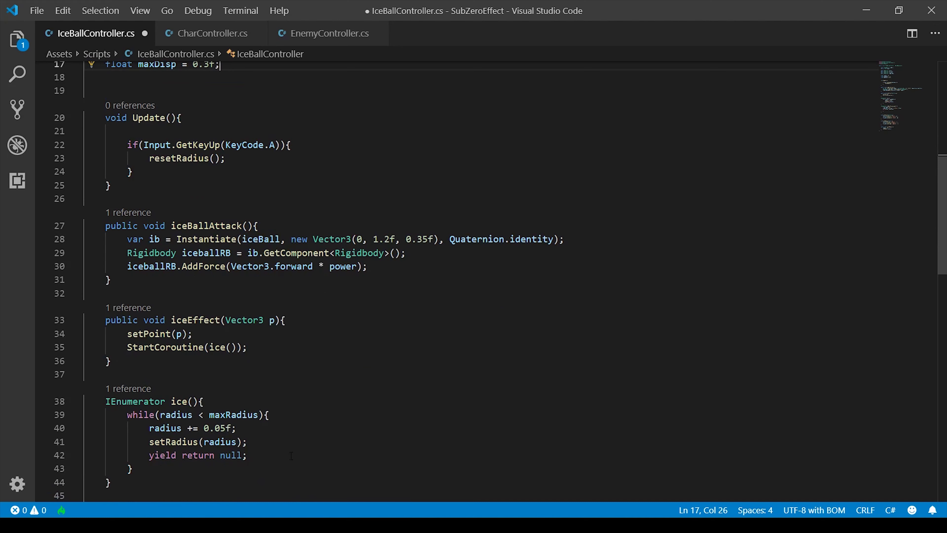
pyautogui.click(212, 398)
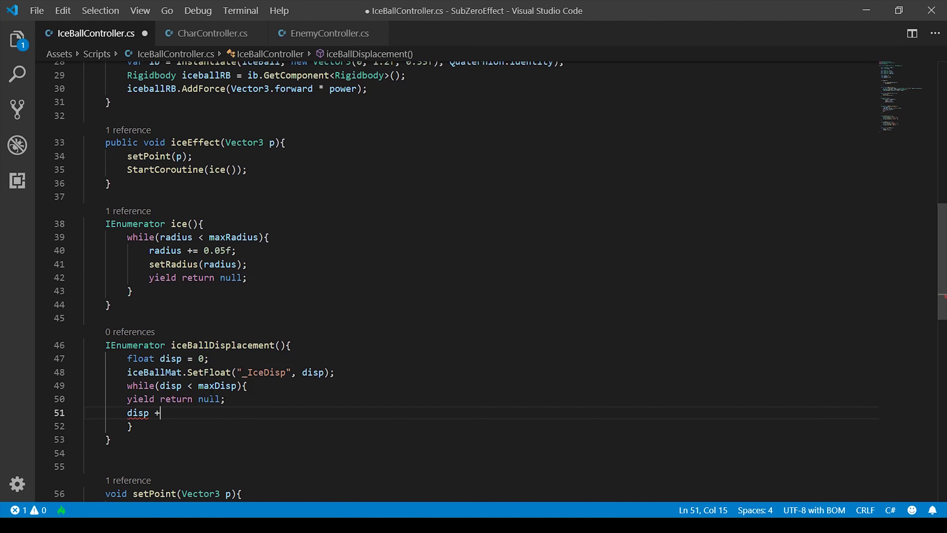
pyautogui.write('f;')
pyautogui.press('Return')
pyautogui.write('iceBallMat.SetFloat("_IceDis')
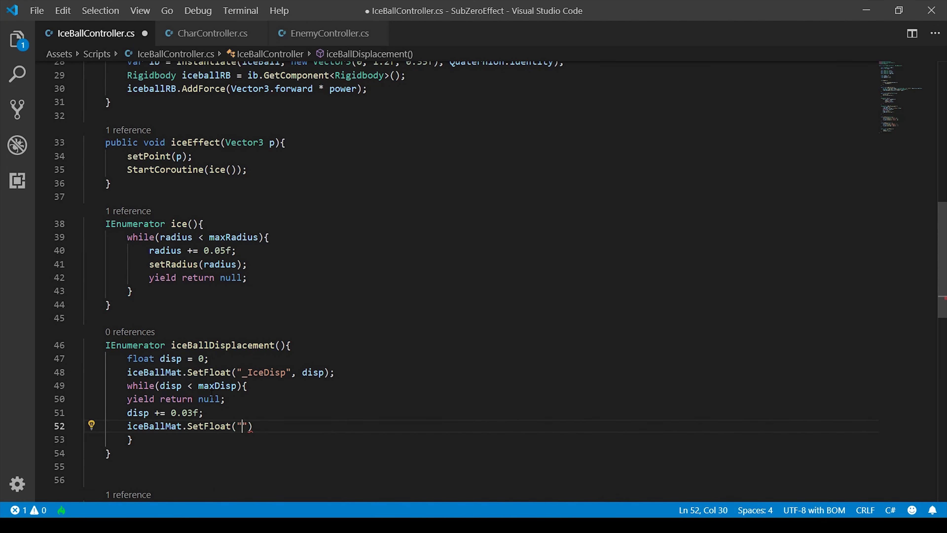
pyautogui.write('p", disp);')
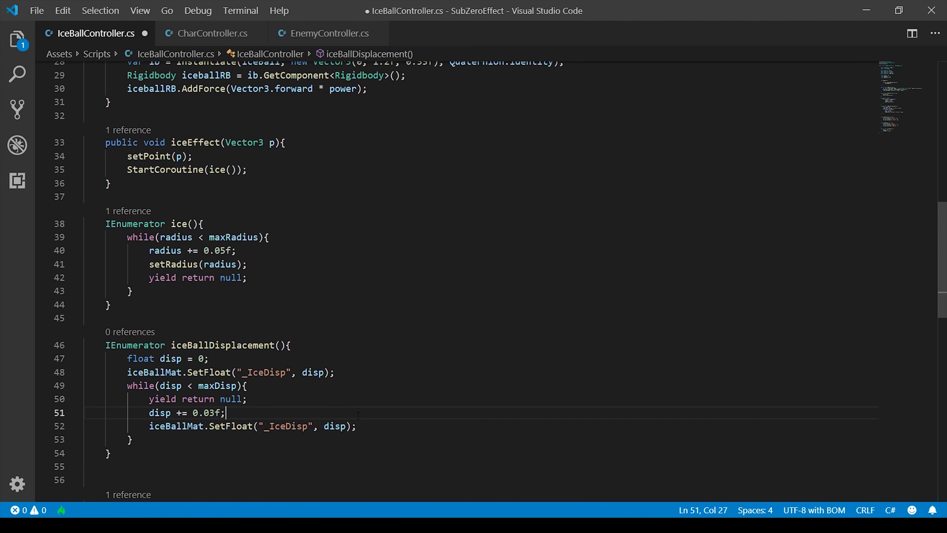
# Begin a StartCoroutine call on a new line after the AddForce statement in iceBallAttack.
pyautogui.click(400, 89)
pyautogui.press('Return')
pyautogui.write('Start')
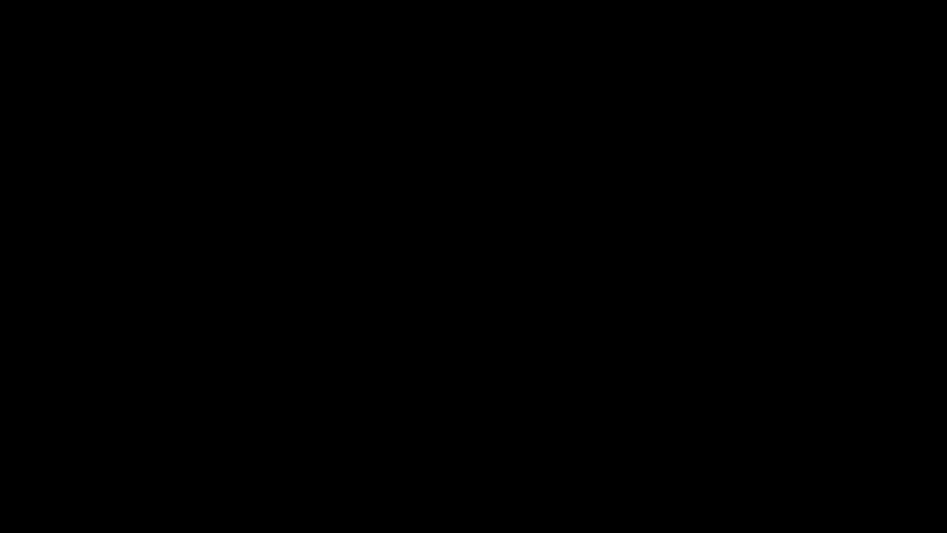